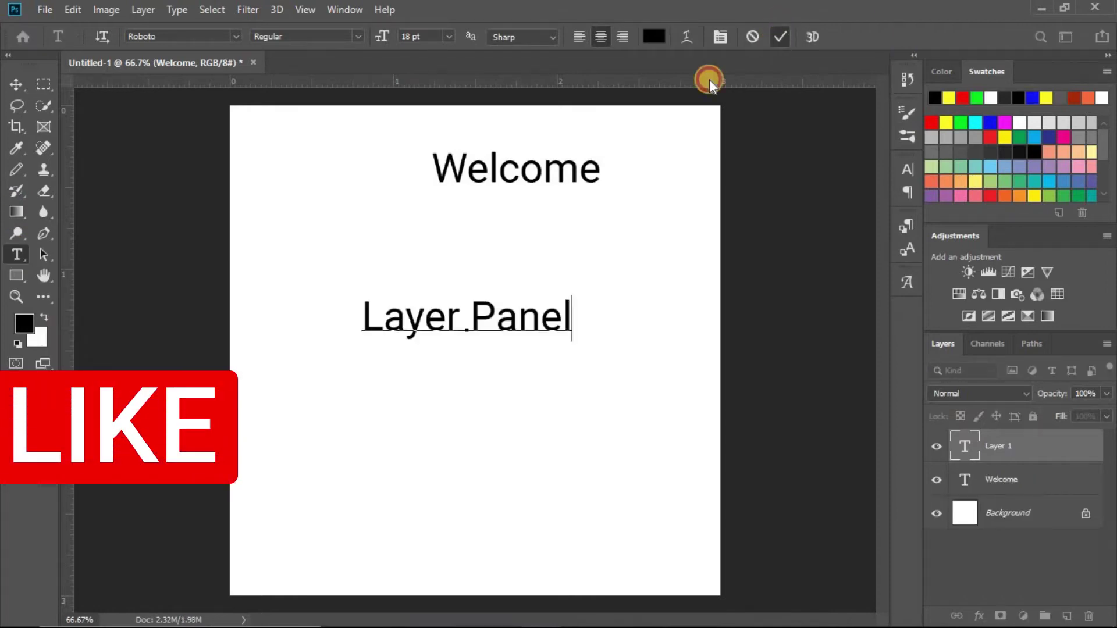
Step: Commit the "Layer Panel" text and move both texts to the canvas's upper left, with "Layer Panel" directly below "Welcome"
left_click(780, 37)
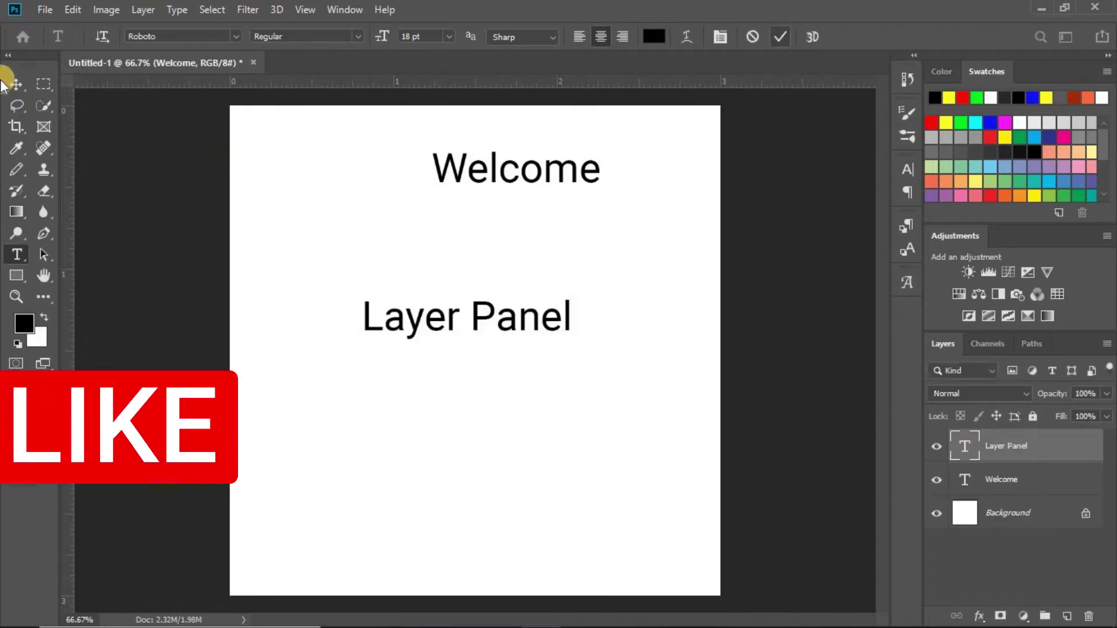
left_click(15, 86)
left_click_drag(480, 167, 312, 149)
left_click_drag(433, 321, 328, 196)
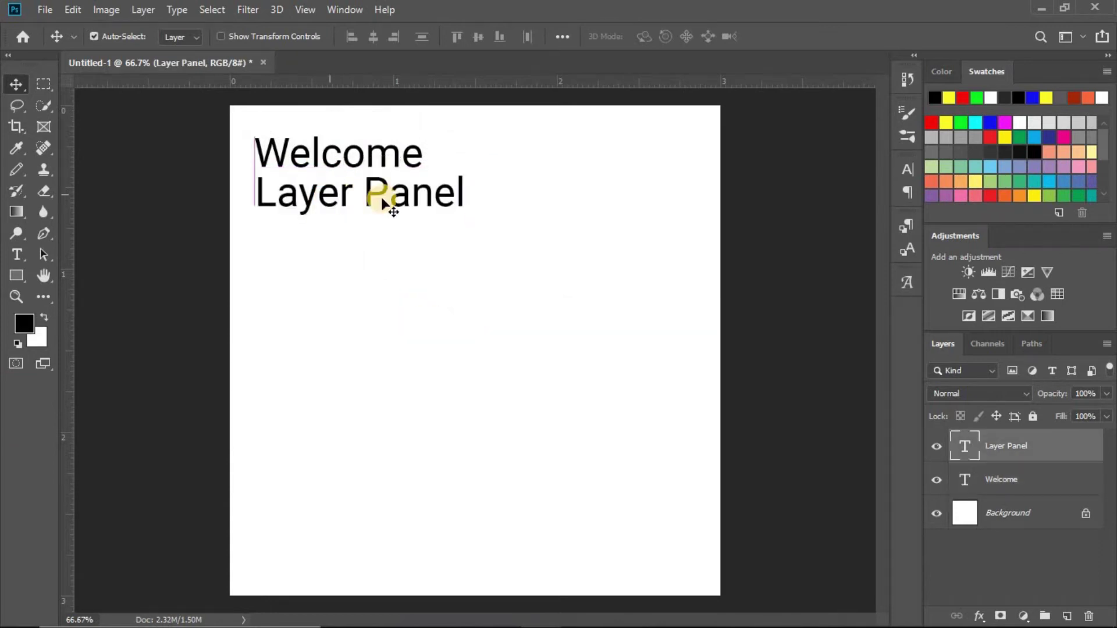
Step: Fill the "Layer Panel" text with red, move it aside and bring it back below "Welcome", left-aligned with it
left_click(965, 96)
key("alt+BackSpace")
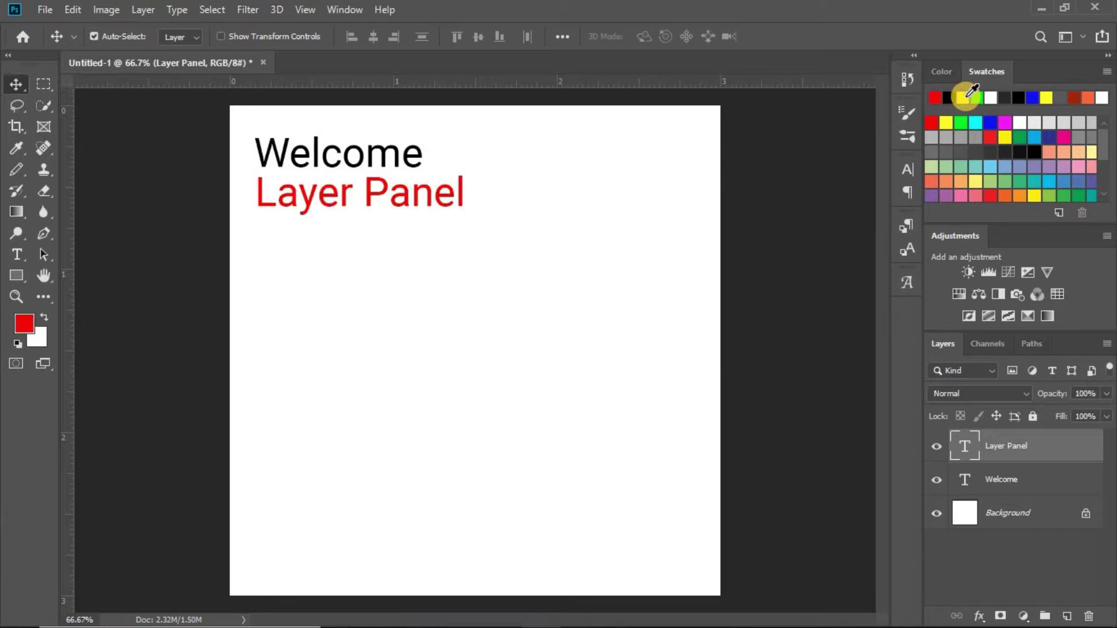
left_click_drag(349, 204, 510, 198)
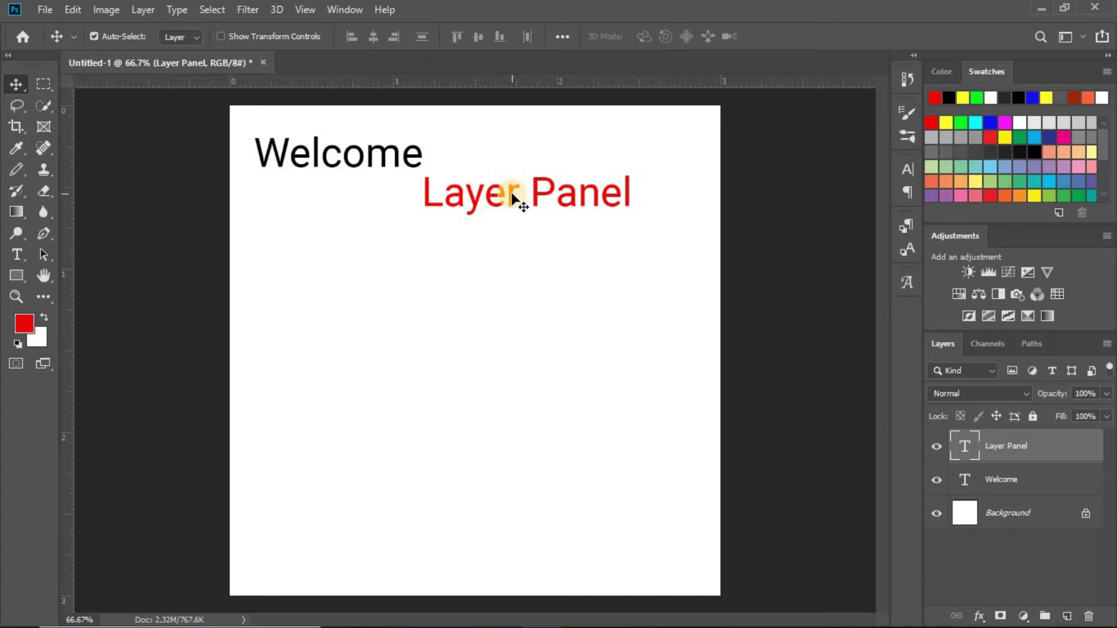
left_click_drag(512, 198, 338, 198)
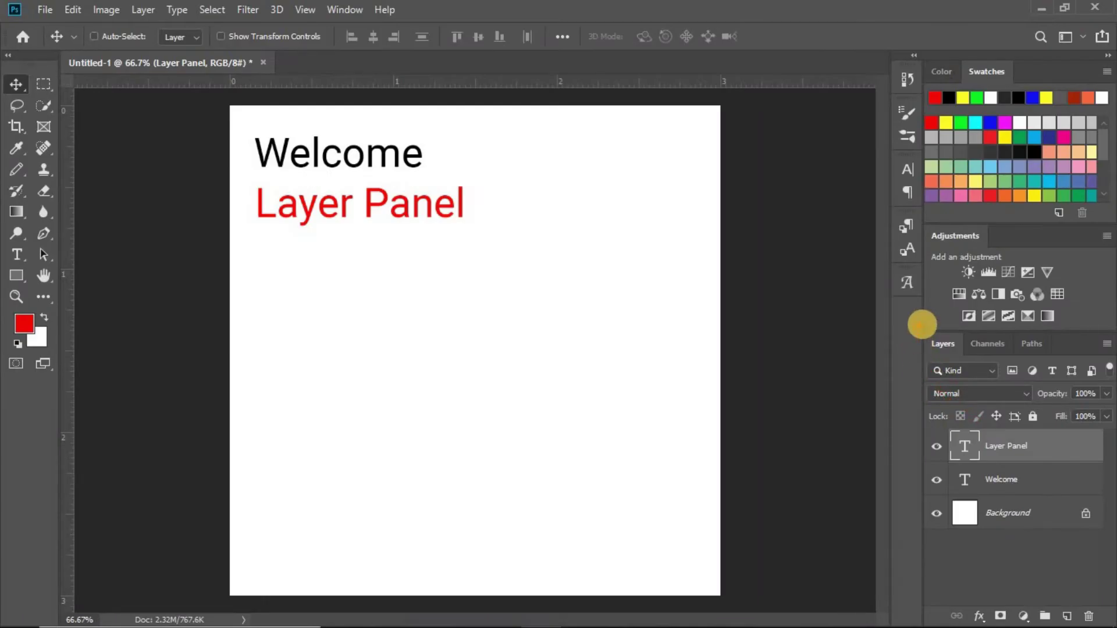
Step: Select the Background, Welcome and Layer Panel layers in turn, and change the red text to "Layer Pannel"
mouse_move(923, 325)
left_mouse_down()
mouse_move(1067, 521)
mouse_move(1116, 626)
left_mouse_up()
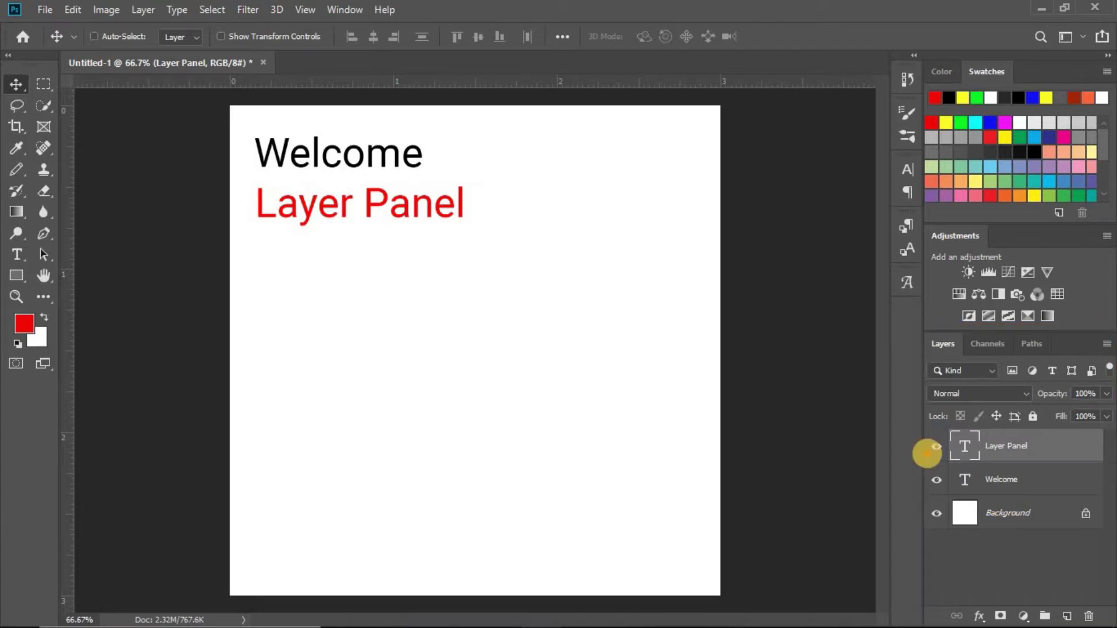
key("Escape")
left_click(1006, 513)
left_click(1012, 474)
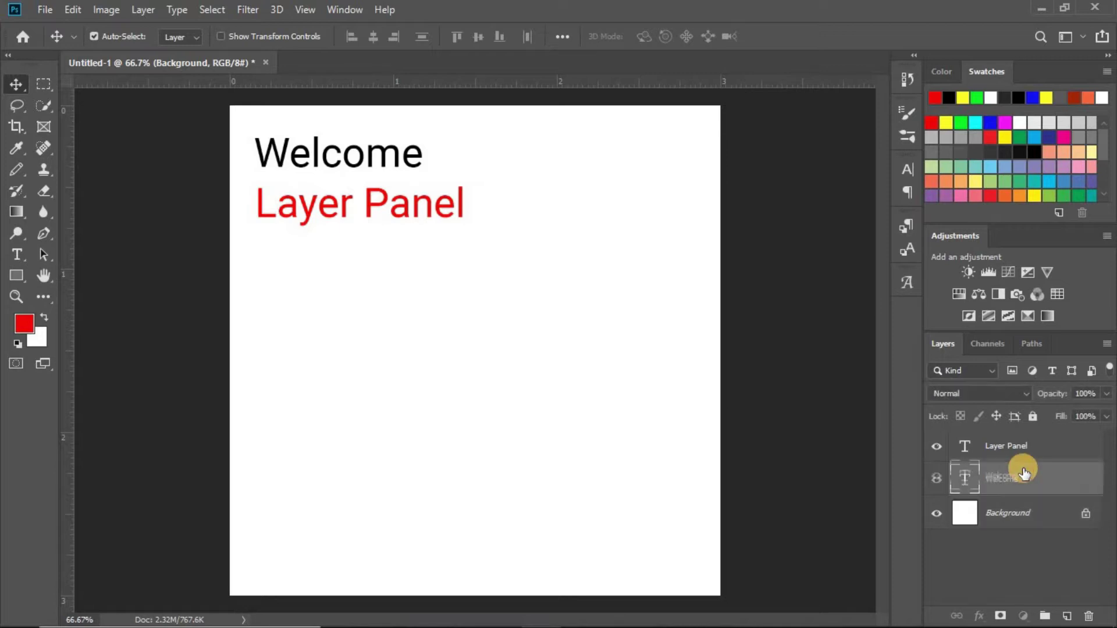
left_click(1041, 442)
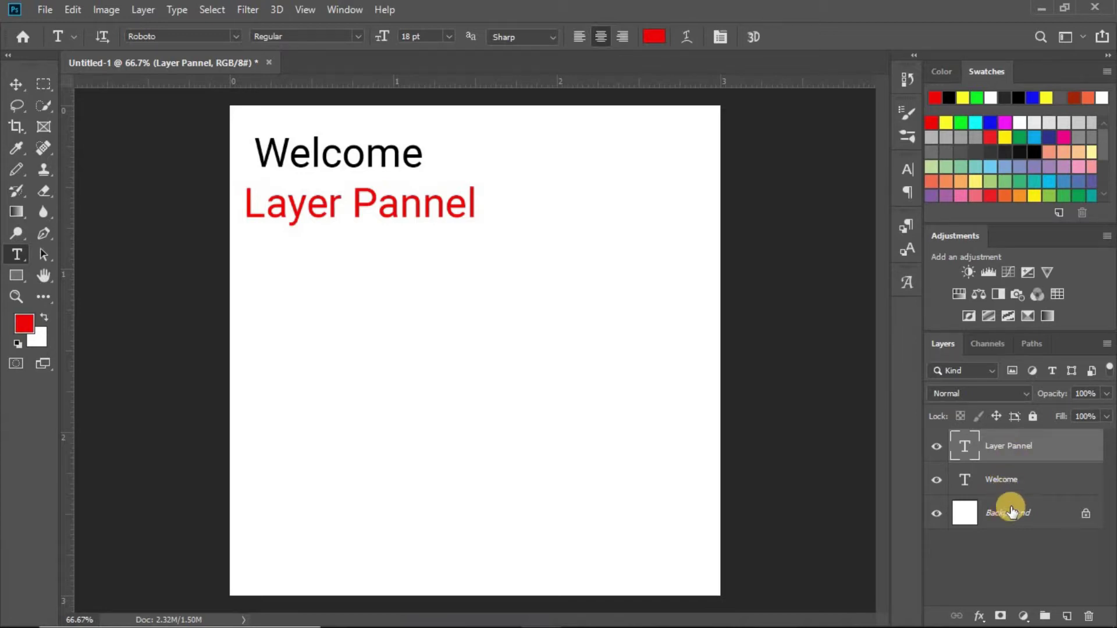
Step: Select the Background, Welcome and Layer Pannel layers one after another to examine which canvas element each represents
left_click(1015, 487)
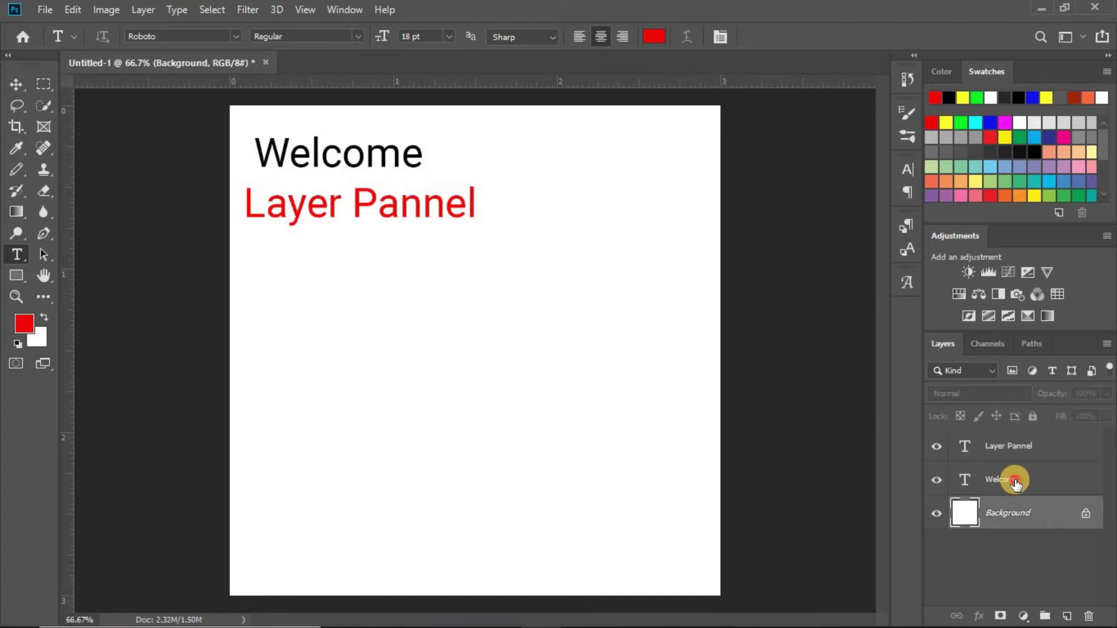
left_click(1017, 448)
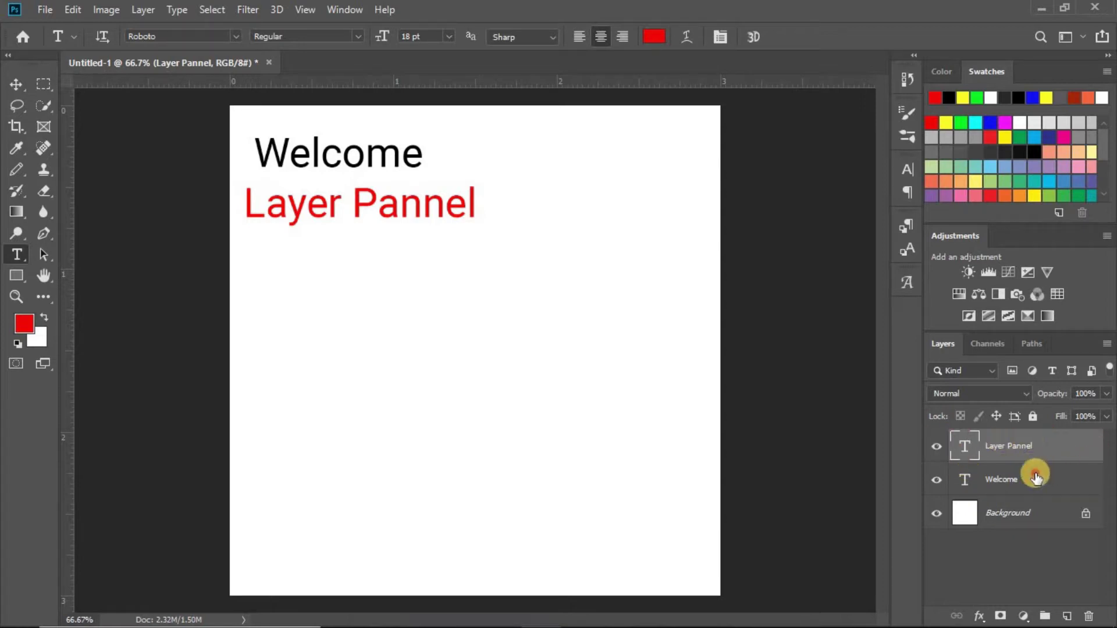
left_click(1018, 483)
left_click(1021, 512)
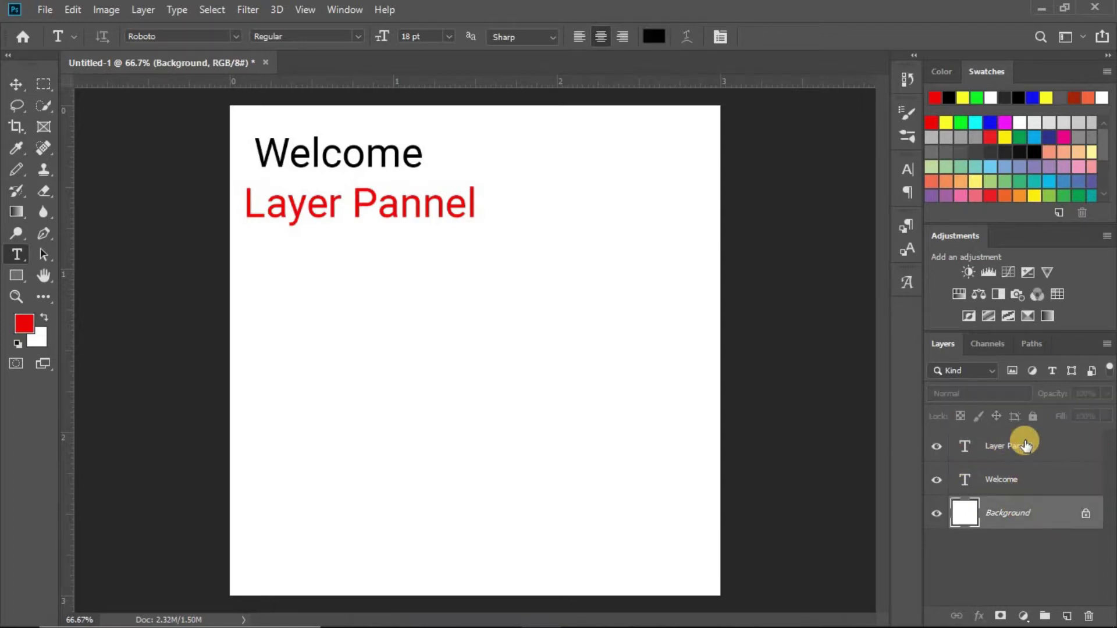
left_click(1019, 451)
left_click(1020, 475)
left_click(1024, 506)
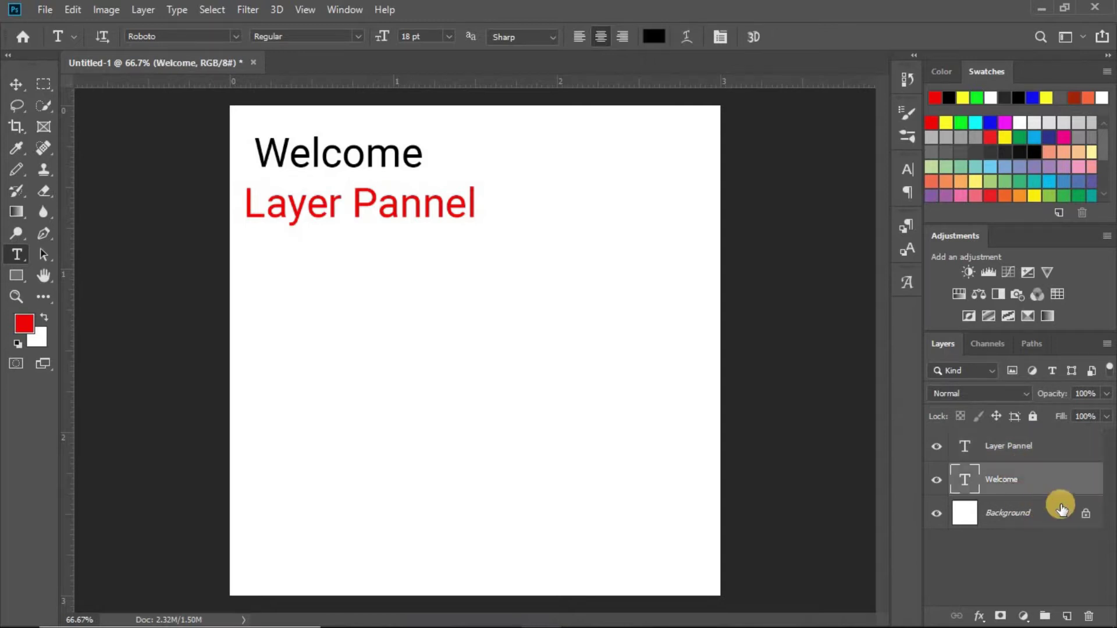
left_click(1008, 475)
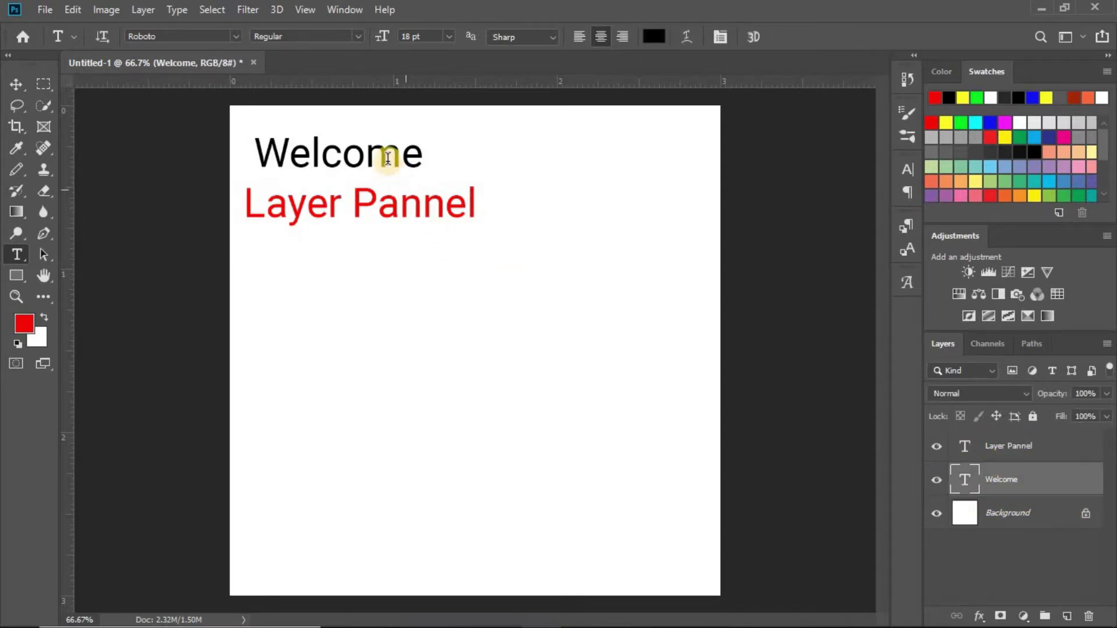
left_click(1026, 445)
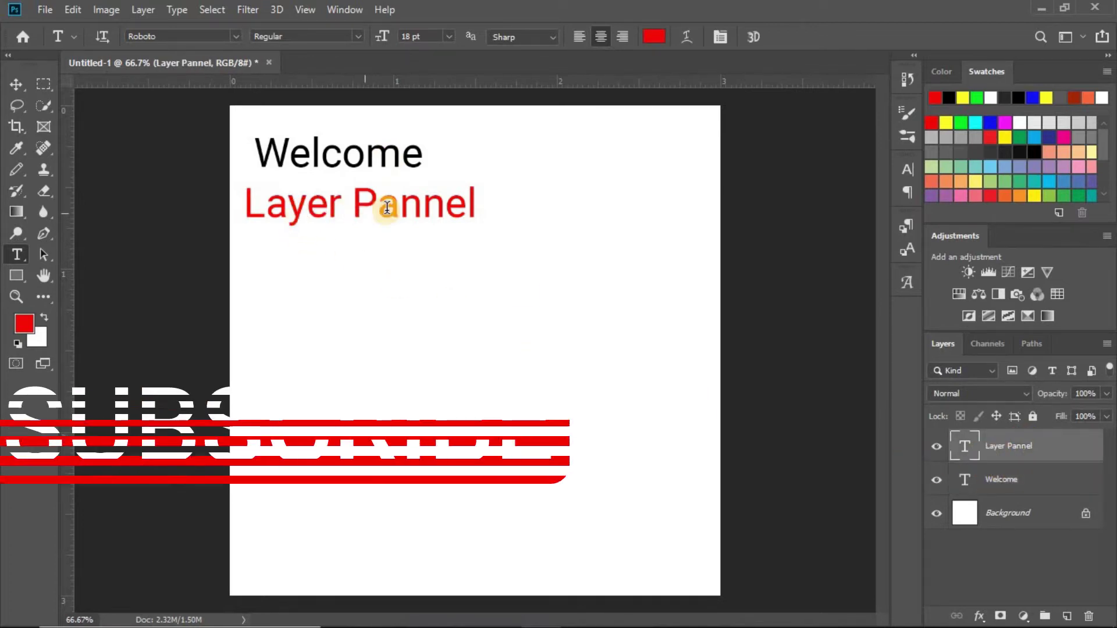
Step: Draw a wide red rectangle shape below the "Layer Pannel" text and collapse the floating shape properties
key("v")
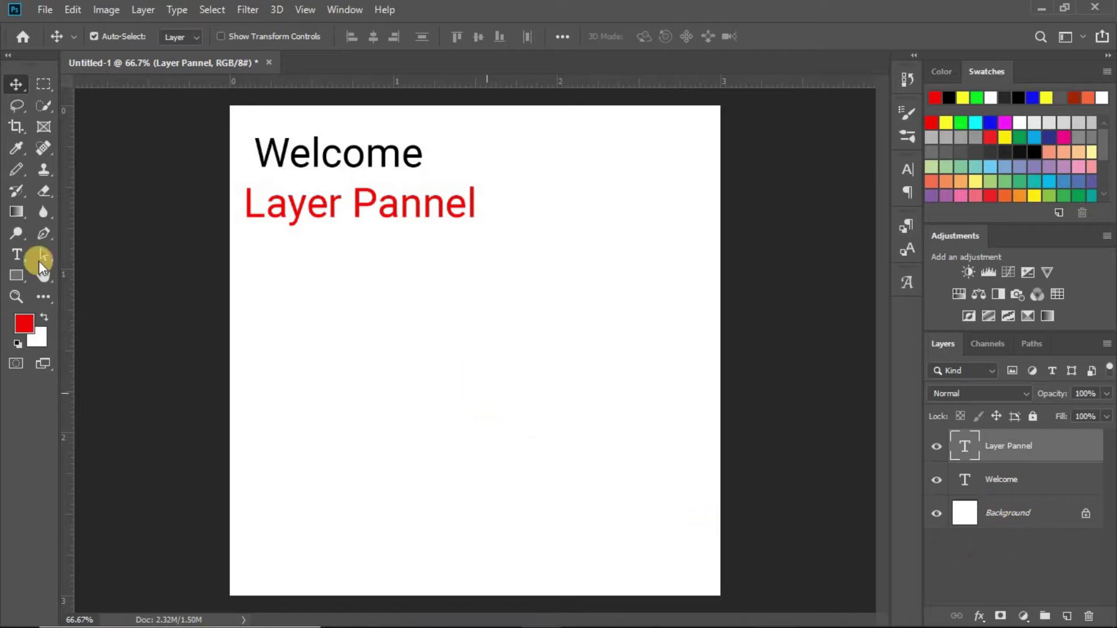
left_click(17, 276)
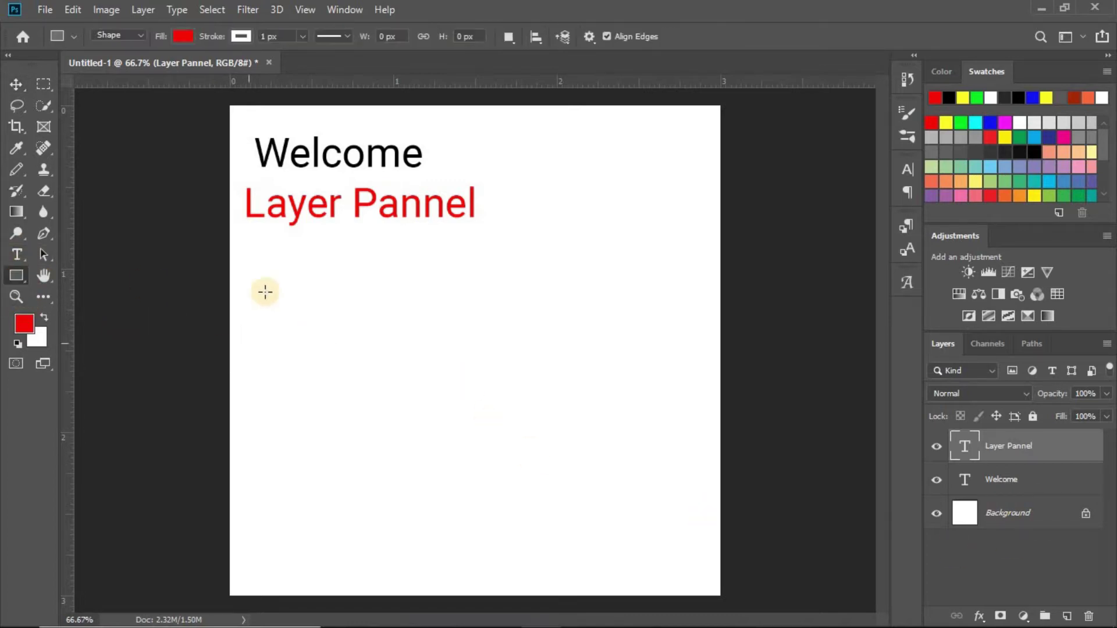
left_click_drag(261, 252, 619, 330)
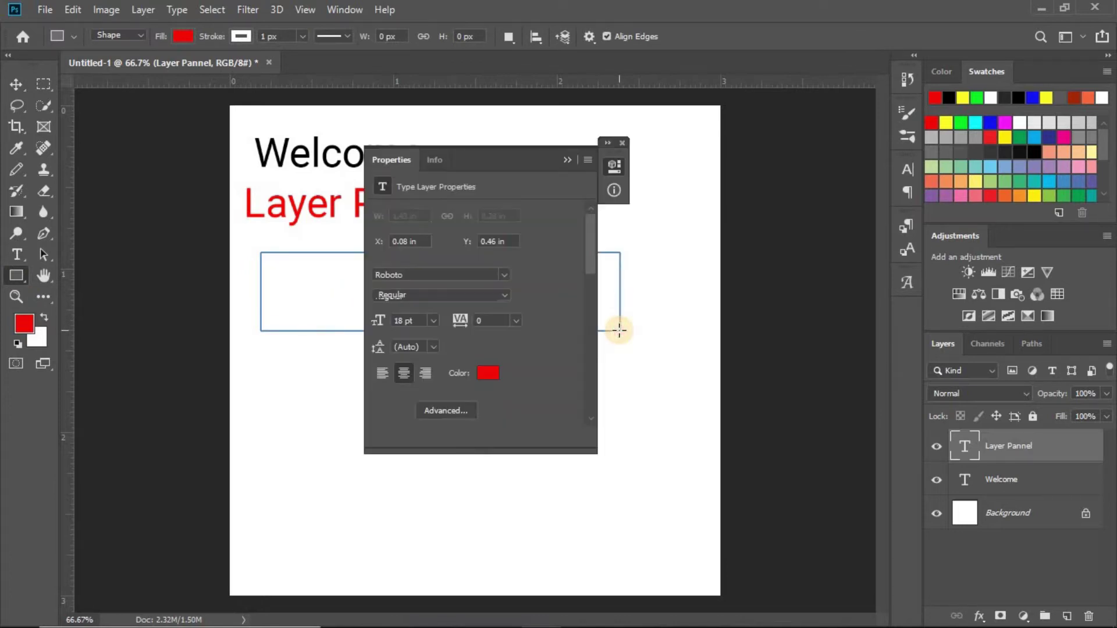
left_click(566, 158)
Step: Move the rectangle and the "Welcome" text so both align with the left edge of "Layer Pannel", and close the floating properties
left_click(21, 85)
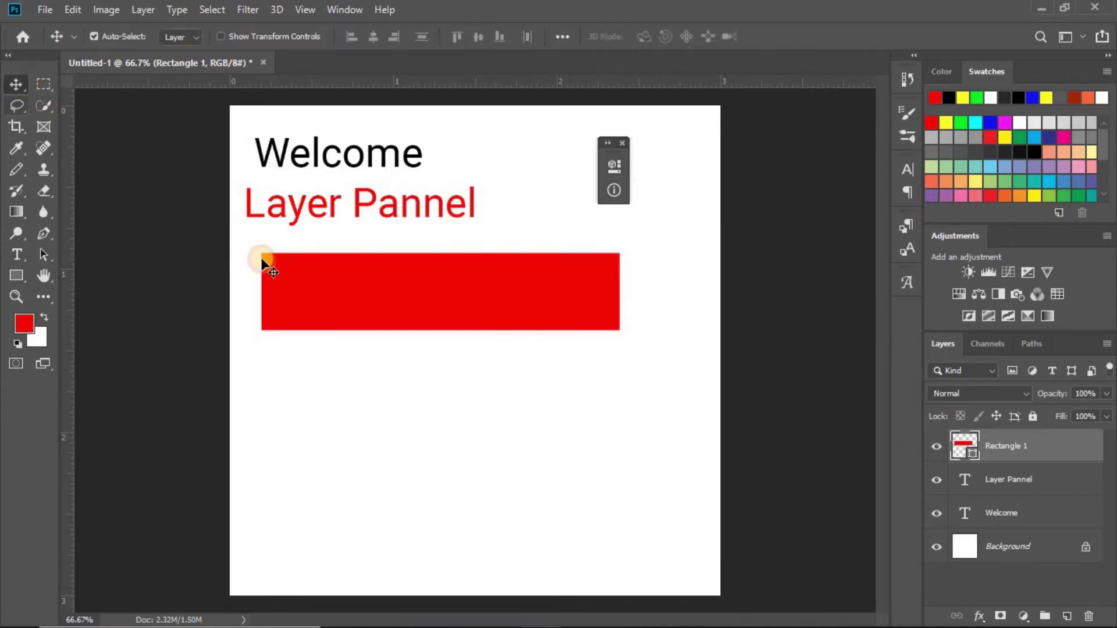
left_click_drag(409, 286, 395, 264)
left_click_drag(309, 150, 301, 170)
left_click_drag(303, 167, 301, 166)
left_click_drag(325, 268, 324, 267)
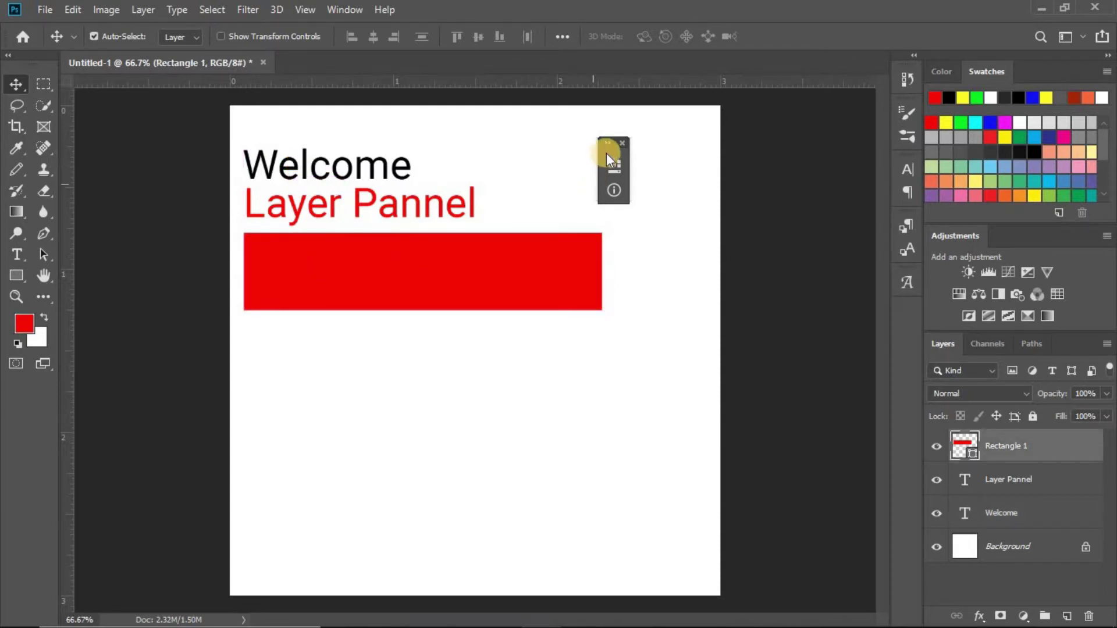
left_click(624, 143)
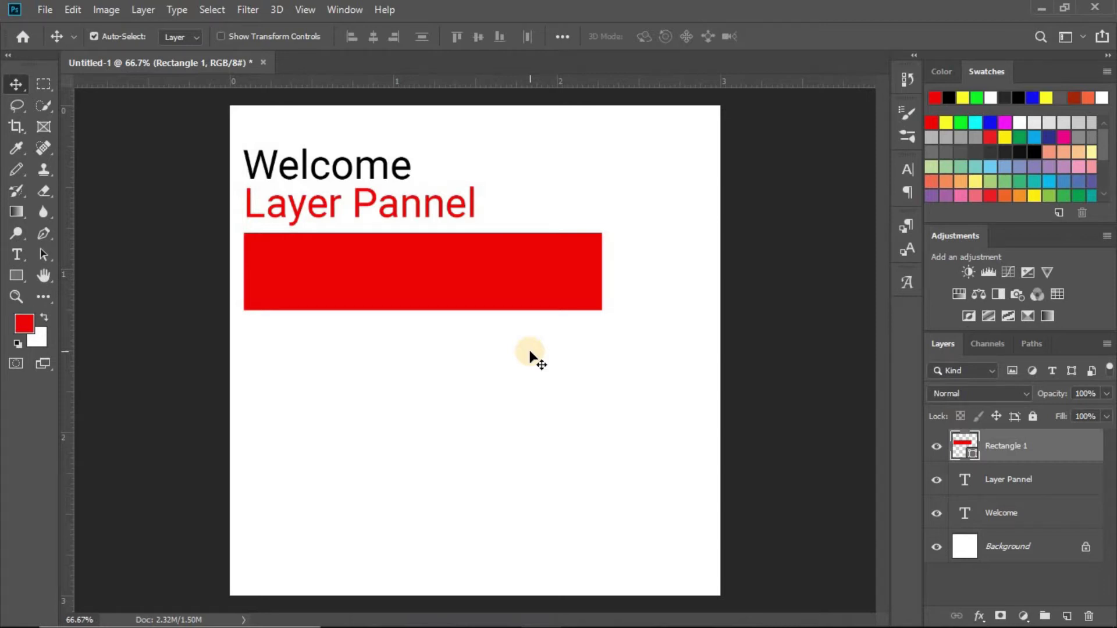
Step: Rearrange the objects individually: "Welcome" at the canvas's top centre, "Layer Pannel" below it to the left, and the rectangle centred lower down
left_click(1000, 483)
left_click(1019, 445)
left_click_drag(405, 263, 523, 274)
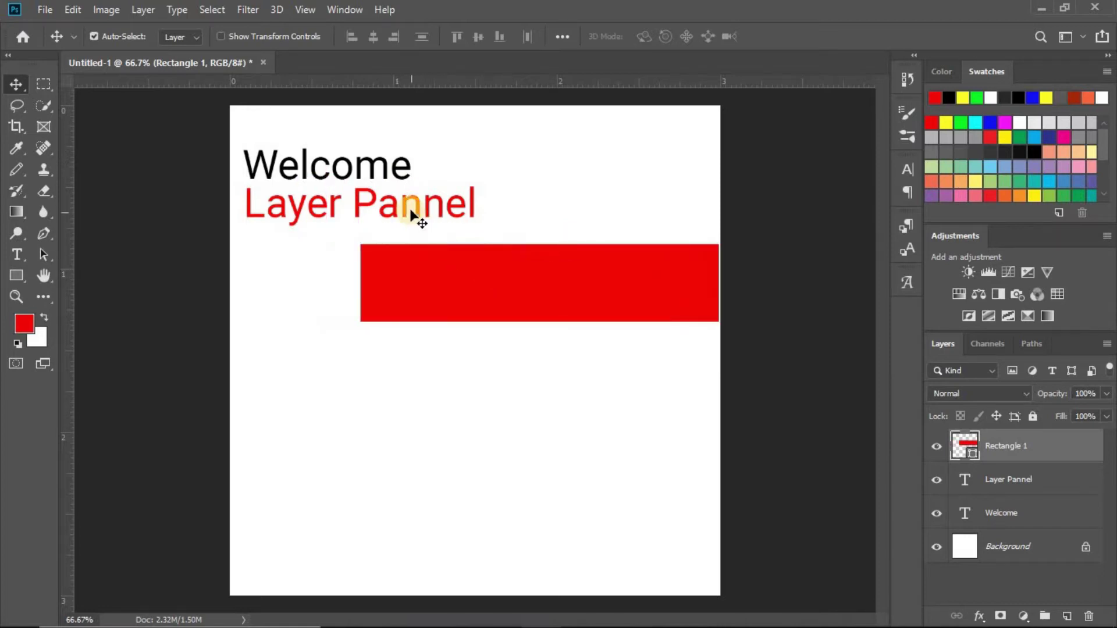
left_click_drag(405, 209, 523, 209)
left_click_drag(384, 168, 544, 146)
left_click_drag(522, 211, 415, 205)
left_click_drag(421, 294, 339, 323)
left_click_drag(431, 317, 540, 313)
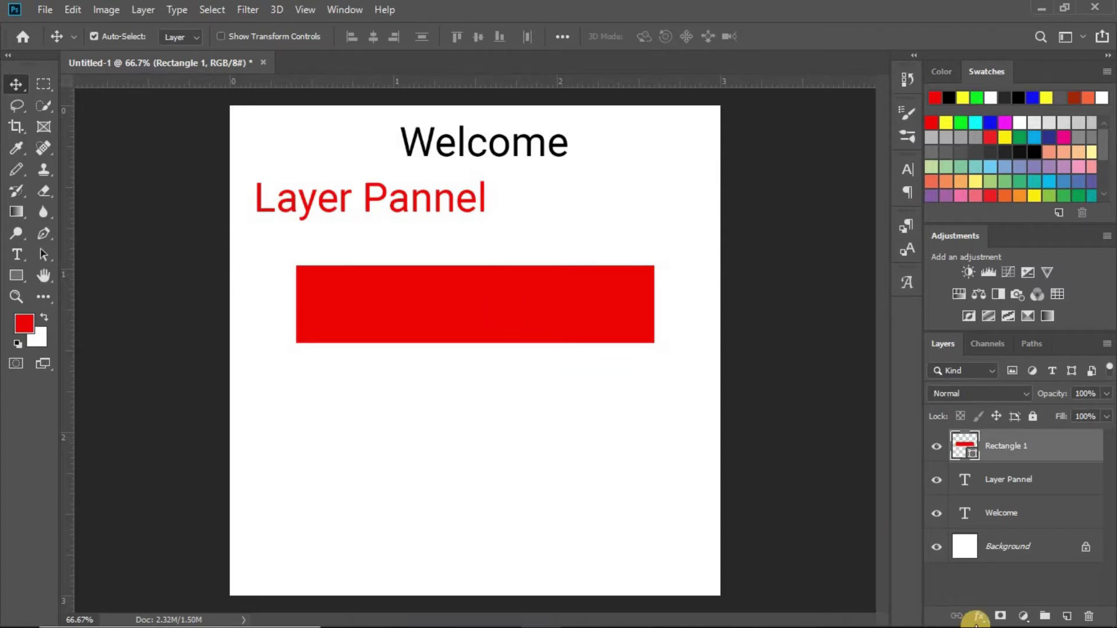
Step: Apply Drop Shadow and Bevel & Emboss layer effects to the red rectangle
left_click(980, 615)
left_click(981, 605)
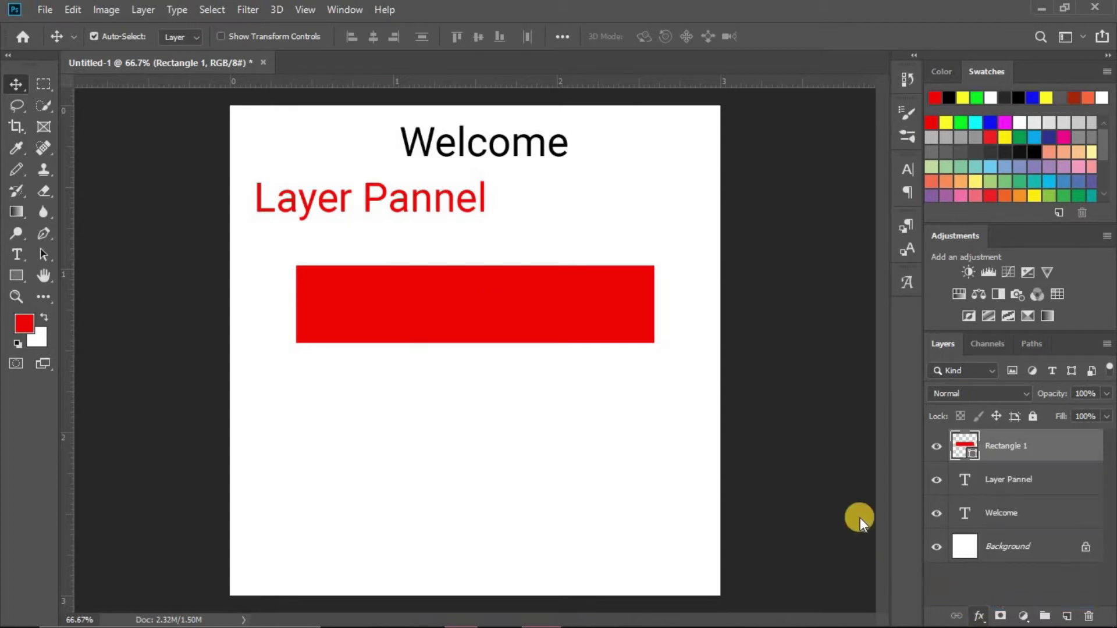
left_click(876, 453)
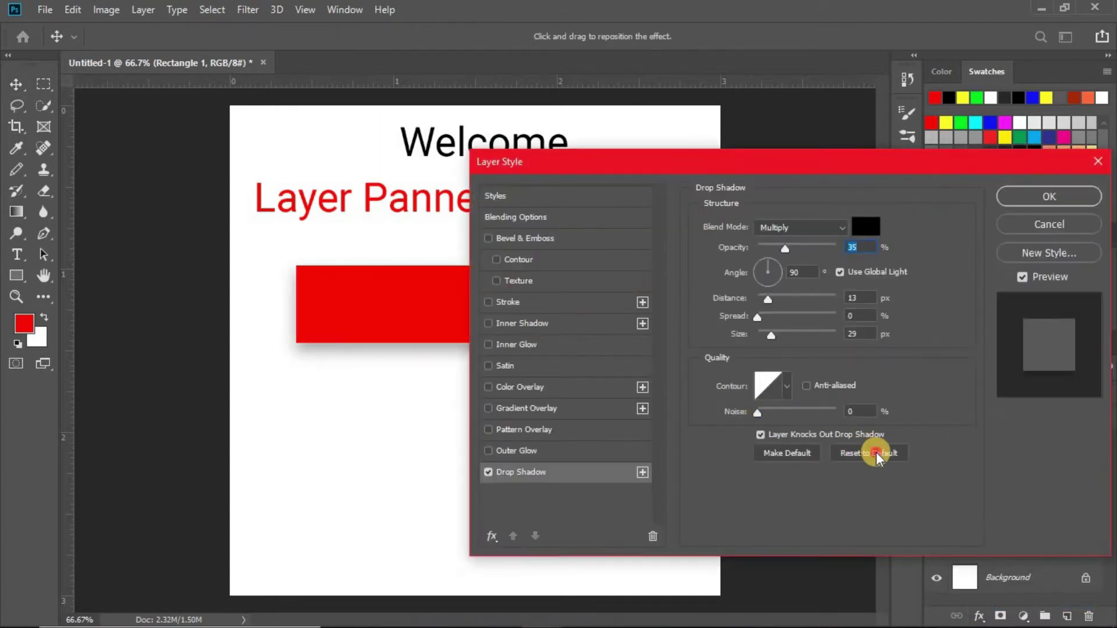
left_click(538, 239)
left_click(1043, 215)
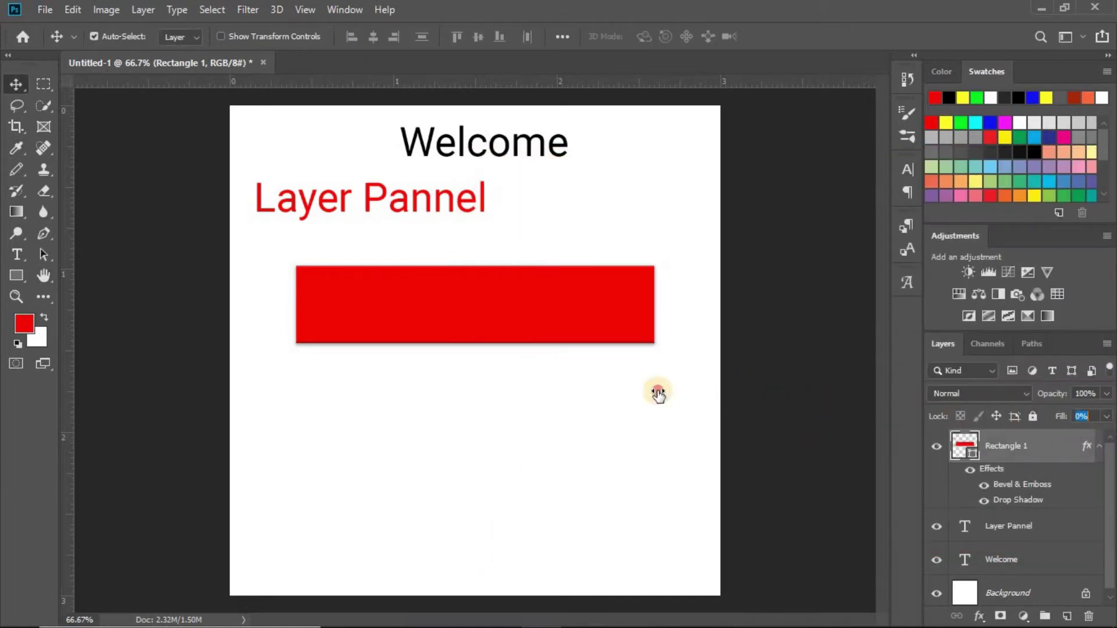
Step: Set the rectangle's fill to 0% and move it over the two texts, then down to the canvas's lower left
left_click_drag(658, 391, 656, 391)
mouse_move(480, 308)
left_mouse_down()
mouse_move(419, 320)
mouse_move(417, 344)
mouse_move(483, 342)
mouse_move(484, 310)
mouse_move(436, 322)
mouse_move(473, 332)
mouse_move(474, 318)
left_mouse_up()
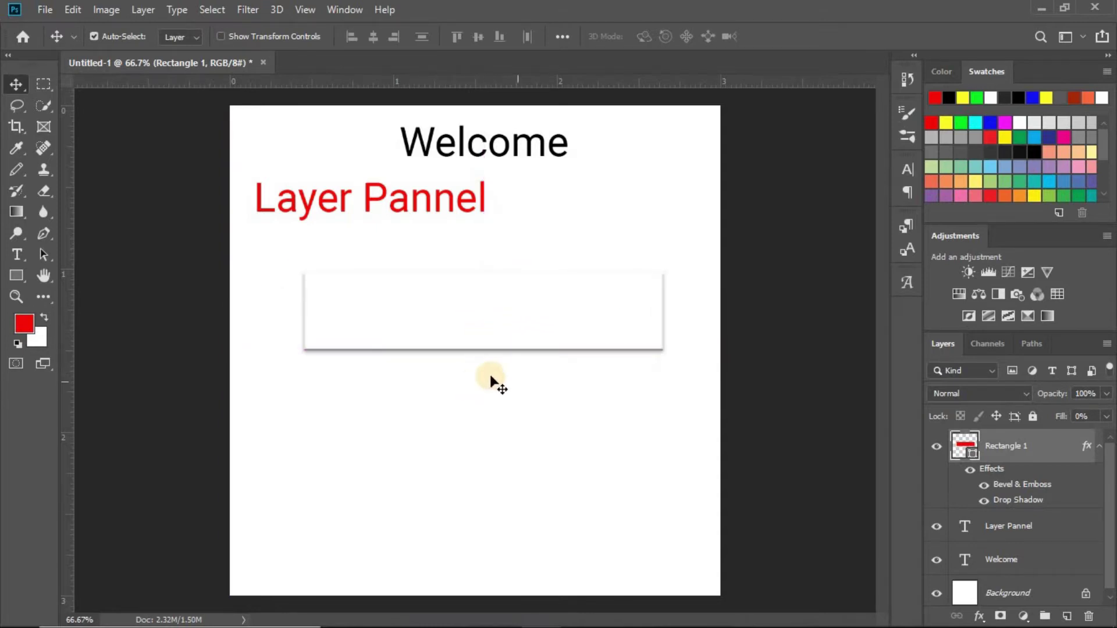
left_click_drag(449, 277, 407, 176)
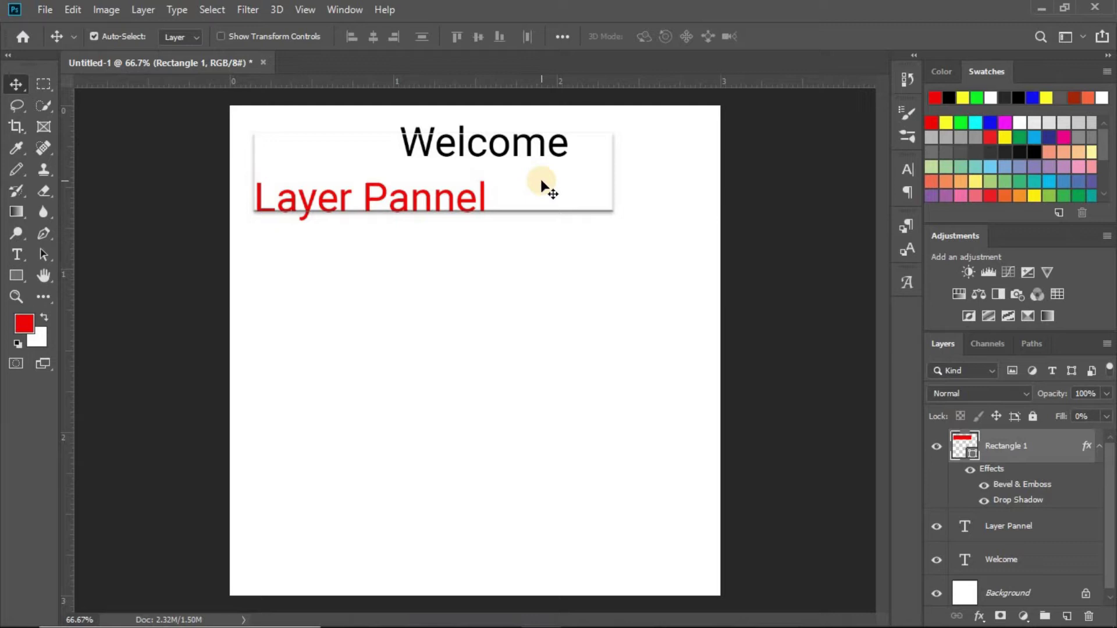
left_click_drag(541, 186, 516, 447)
Step: Move the "Layer Pannel" text to just above the transparent rectangle and the "Welcome" text to its upper right
left_click(443, 199)
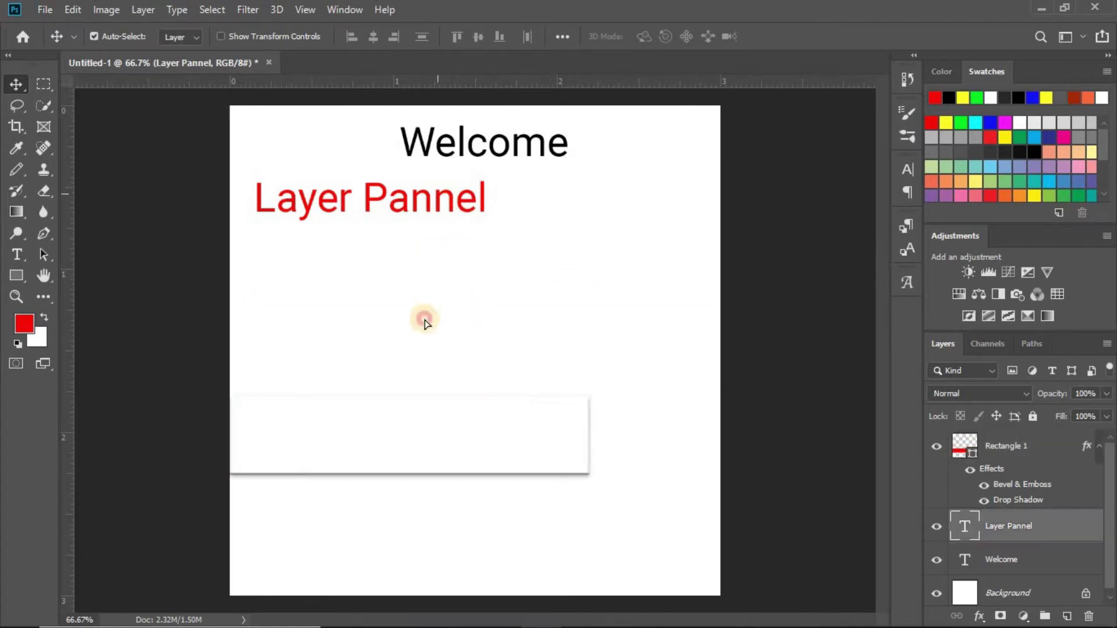
left_click_drag(437, 194, 425, 322)
left_click_drag(465, 151, 485, 327)
left_click_drag(414, 324, 420, 372)
left_click_drag(514, 327, 631, 345)
Step: Select the Background layer and unlock it so it becomes a regular layer
scroll(1007, 576, "down", 1)
left_click(1022, 582)
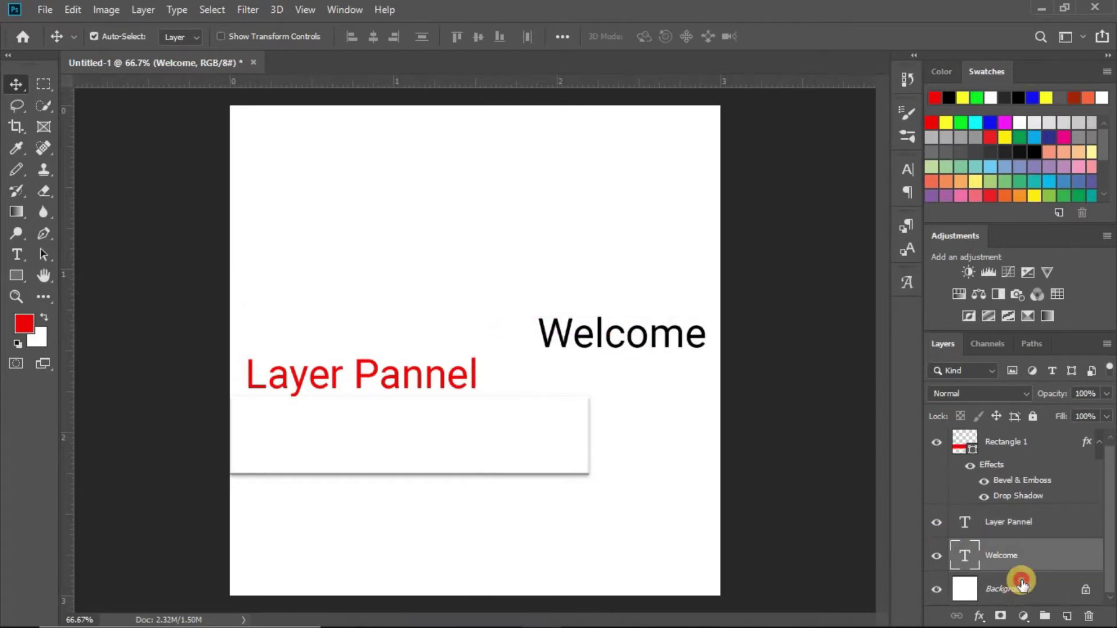
left_click(1084, 589)
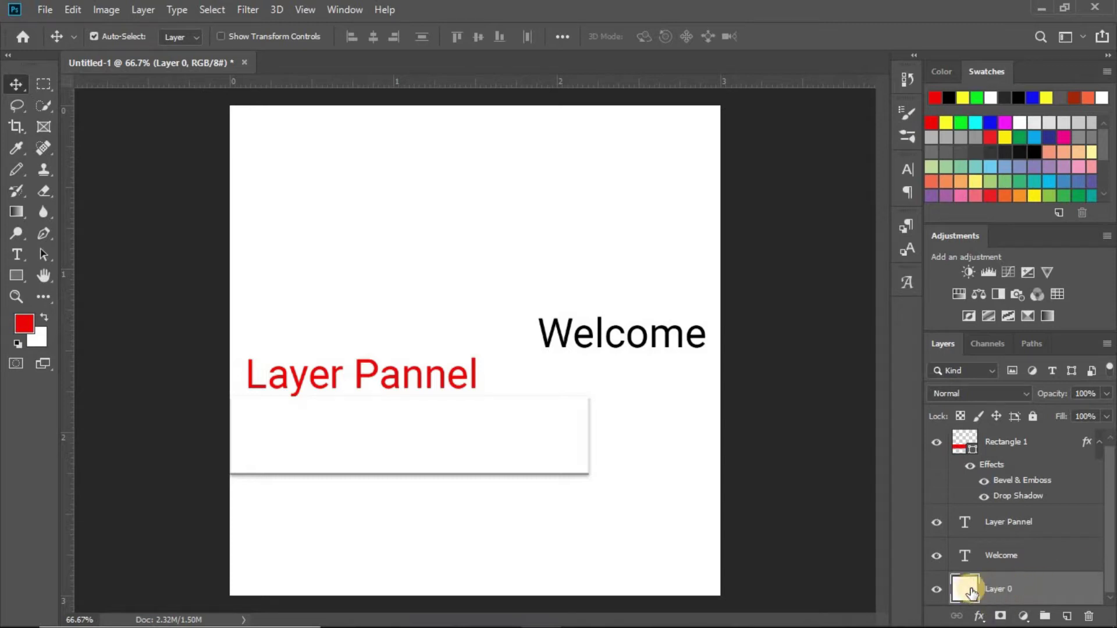
Step: Draw a horizontal blue stroke across the upper part of Layer 0 using the Pencil tool at size 70
left_click(1024, 440)
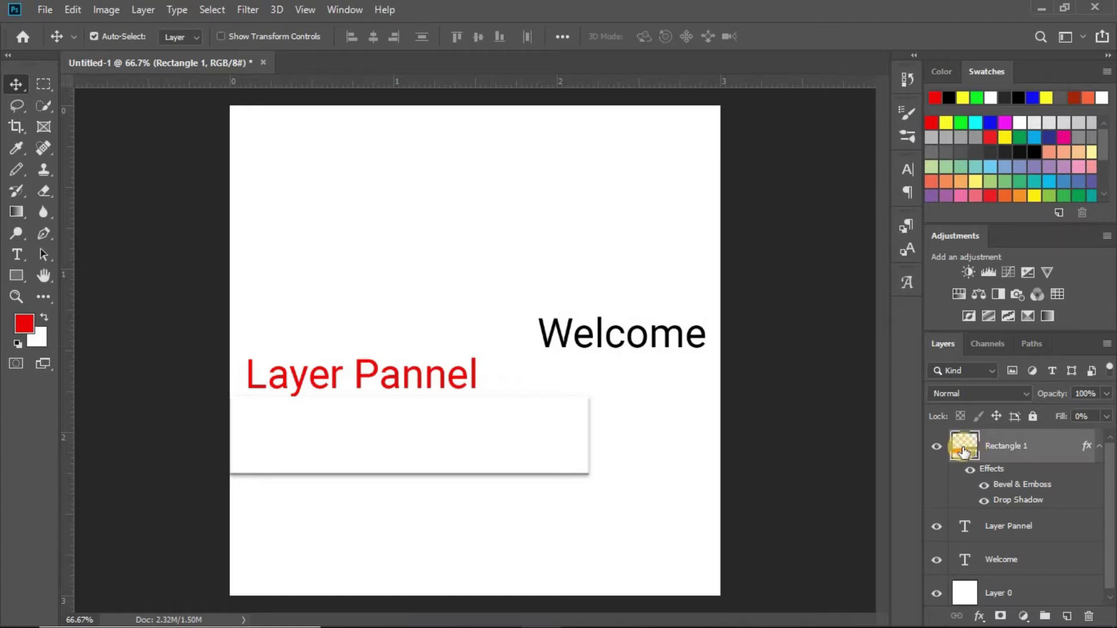
scroll(1003, 541, "down", 1)
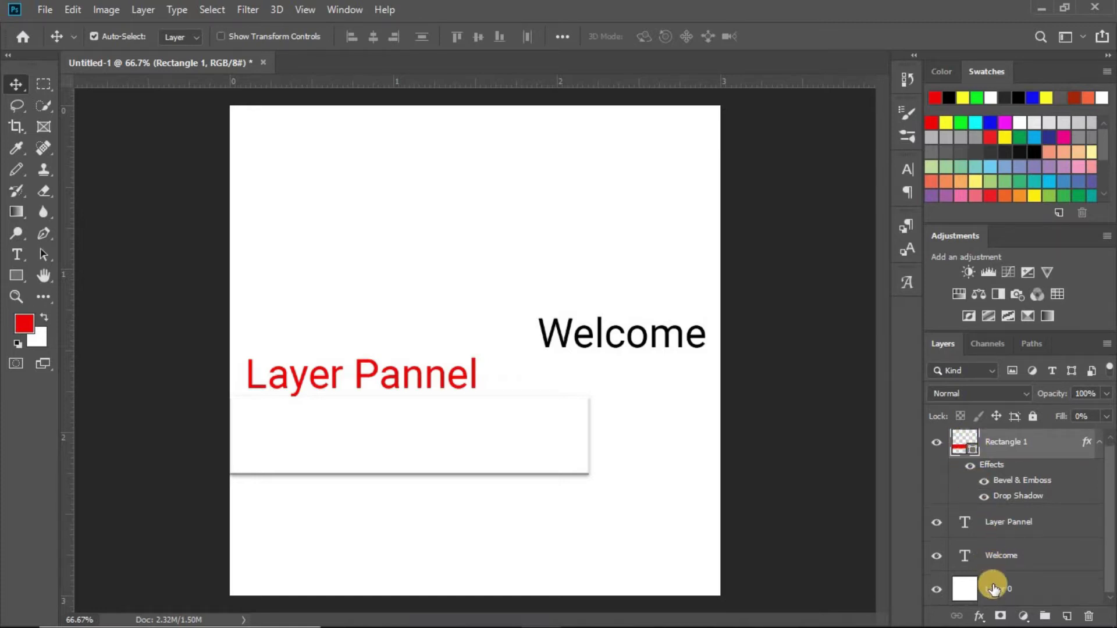
left_click(974, 588)
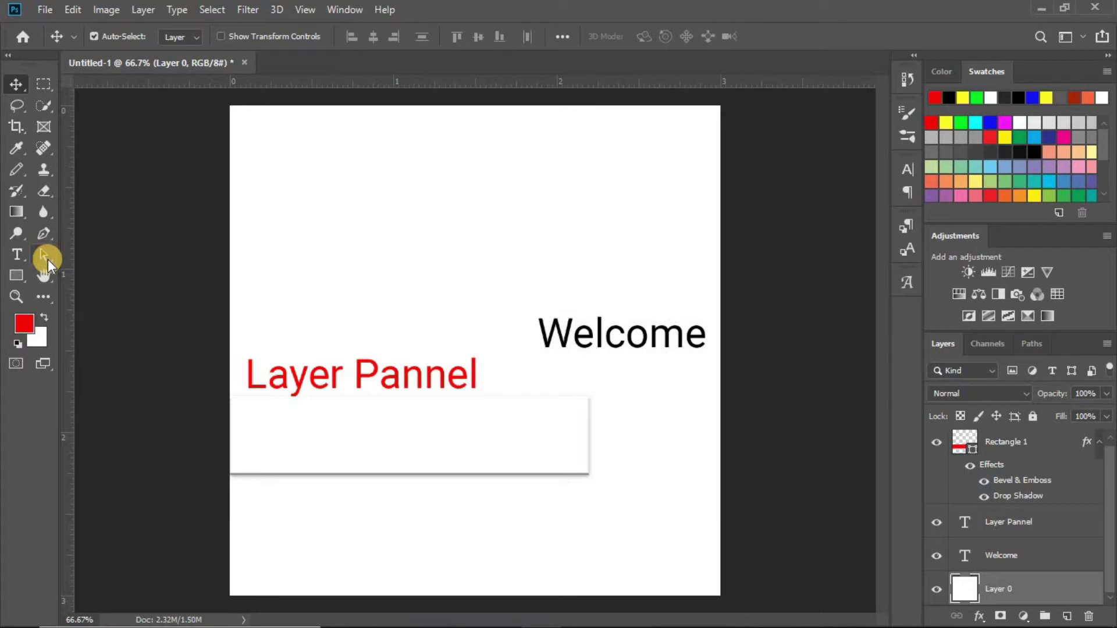
key("b")
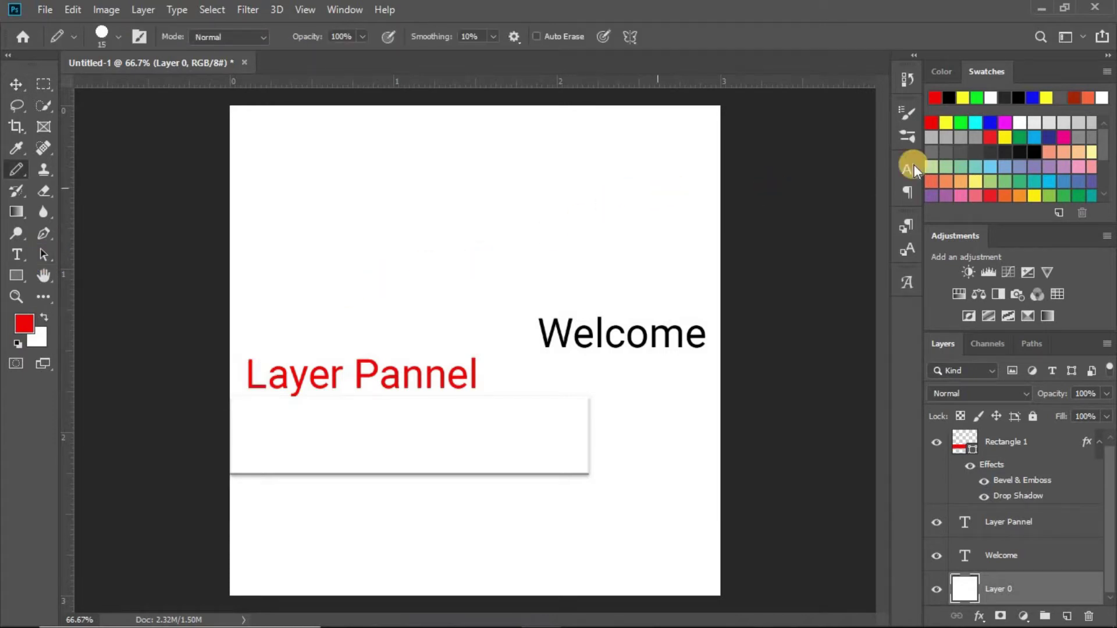
left_click(1032, 97)
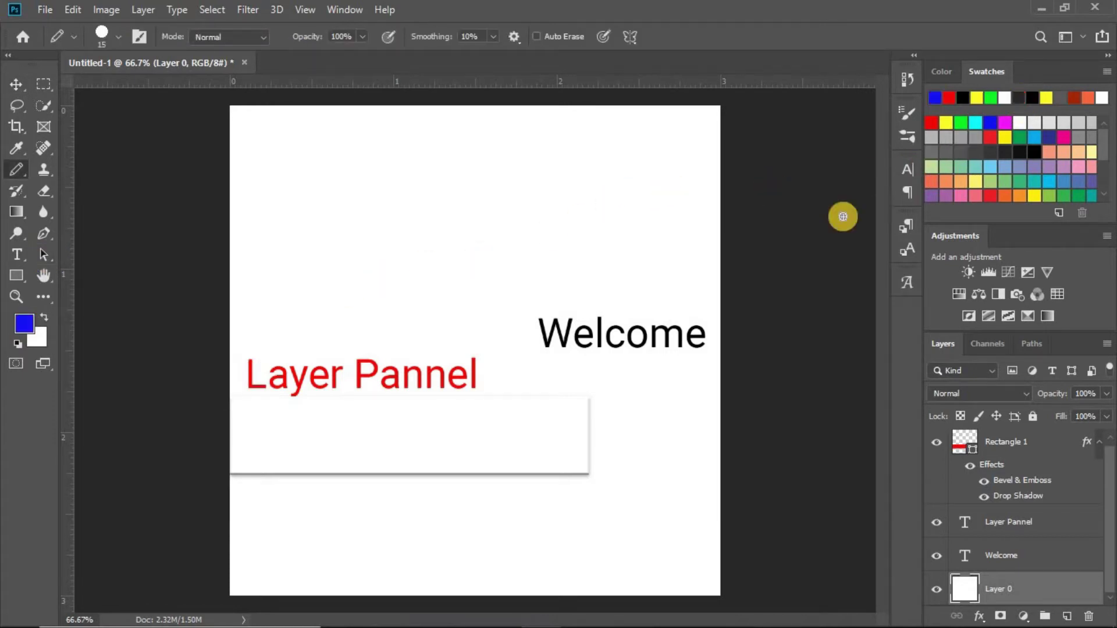
key("bracketright")
key("bracketright")
key("bracketright")
key("bracketright")
left_click_drag(300, 198, 615, 199)
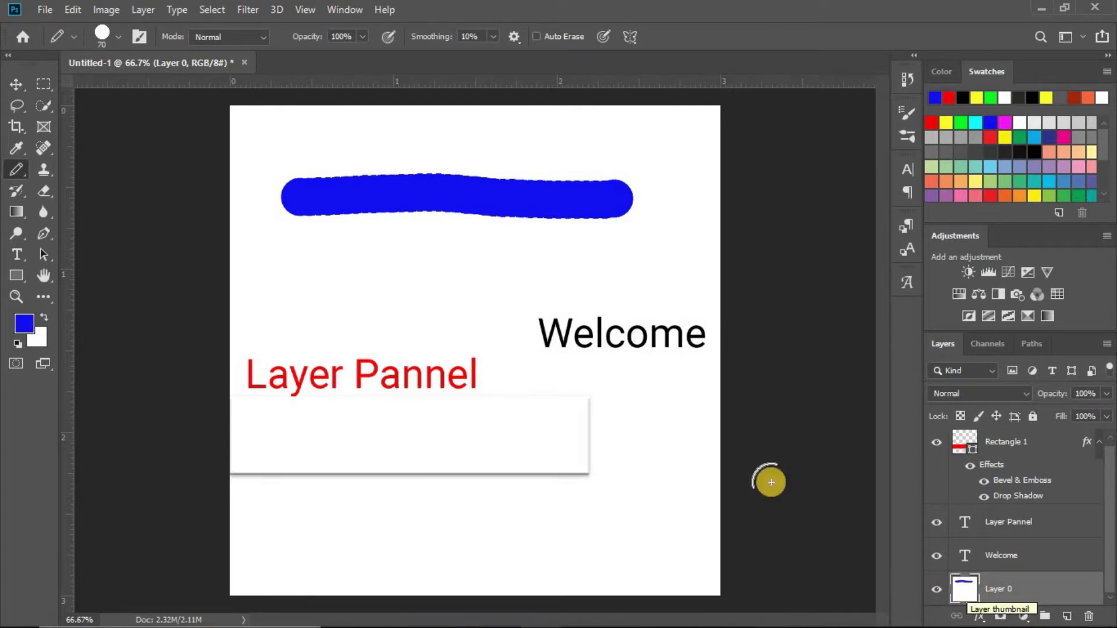
Step: Shift Layer 0 with its blue stroke away and back, and move the transparent rectangle up to overlap the "Welcome" text
left_click(15, 84)
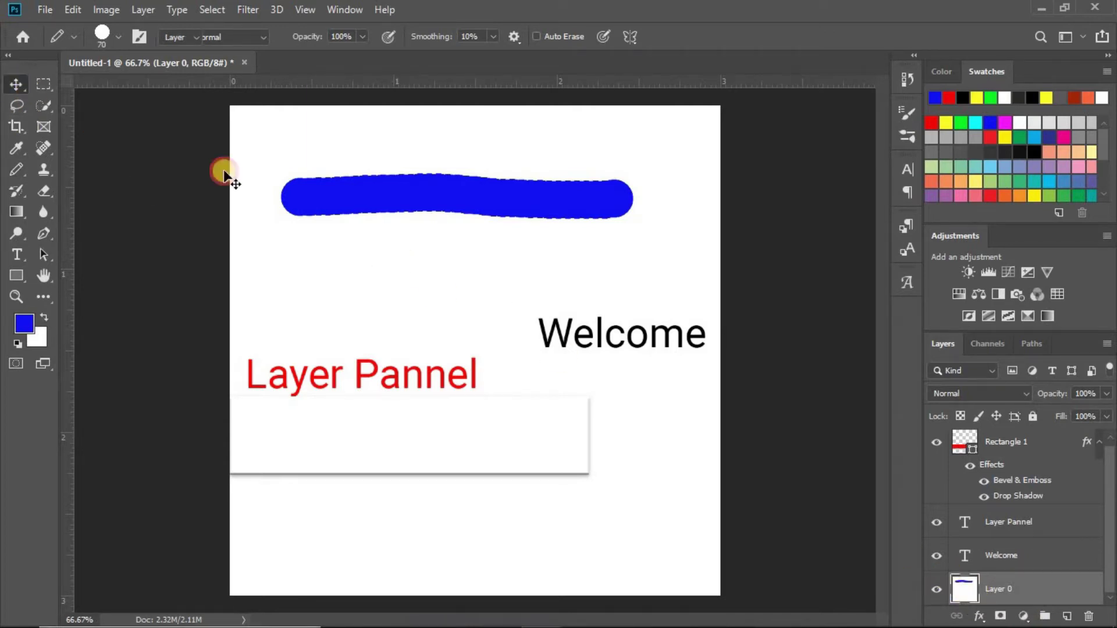
mouse_move(330, 192)
left_mouse_down()
mouse_move(382, 210)
mouse_move(377, 236)
left_mouse_up()
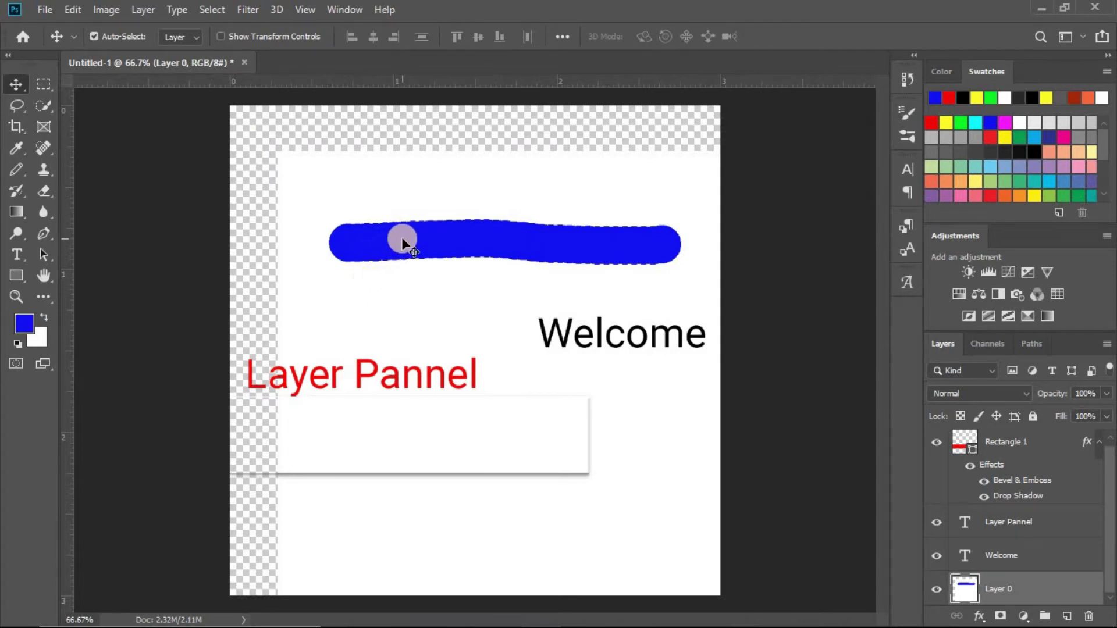
mouse_move(402, 240)
left_mouse_down()
mouse_move(355, 195)
mouse_move(425, 199)
left_mouse_up()
left_click_drag(338, 439, 363, 331)
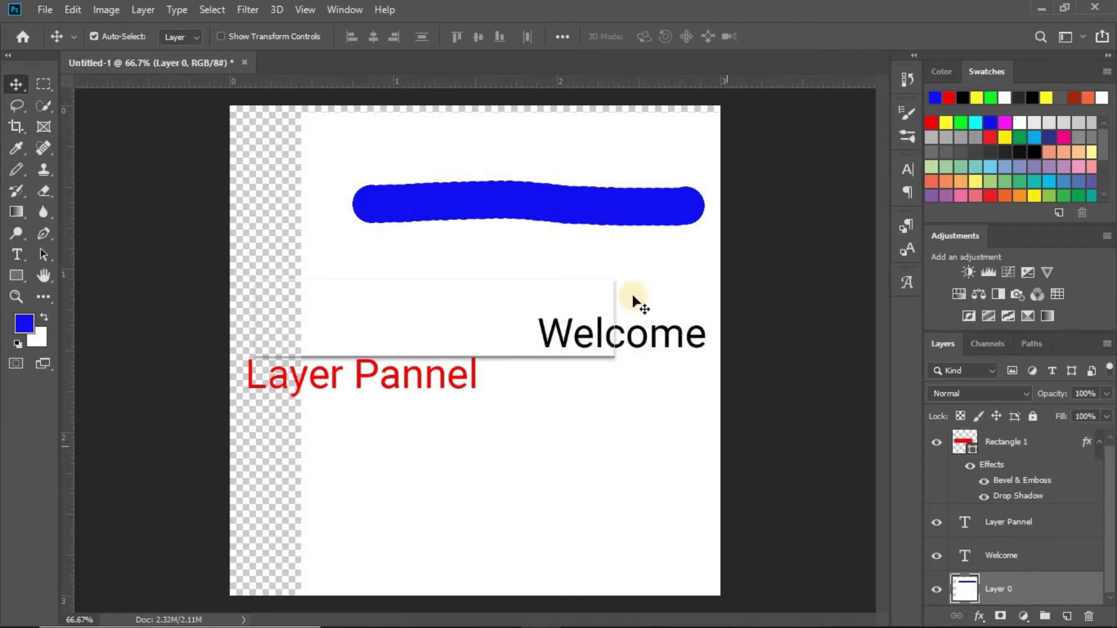
left_click_drag(543, 214, 484, 210)
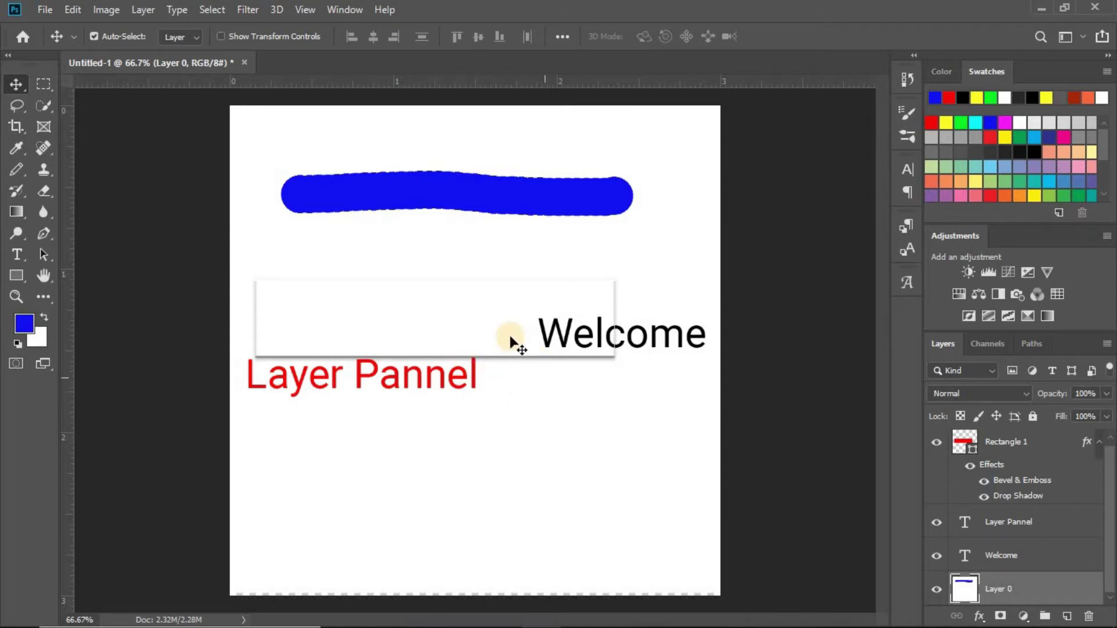
Step: Move the transparent rectangle and the "Layer Pannel" and "Welcome" texts down into the lower part of the canvas
left_click_drag(494, 334, 456, 420)
left_click_drag(449, 375, 457, 462)
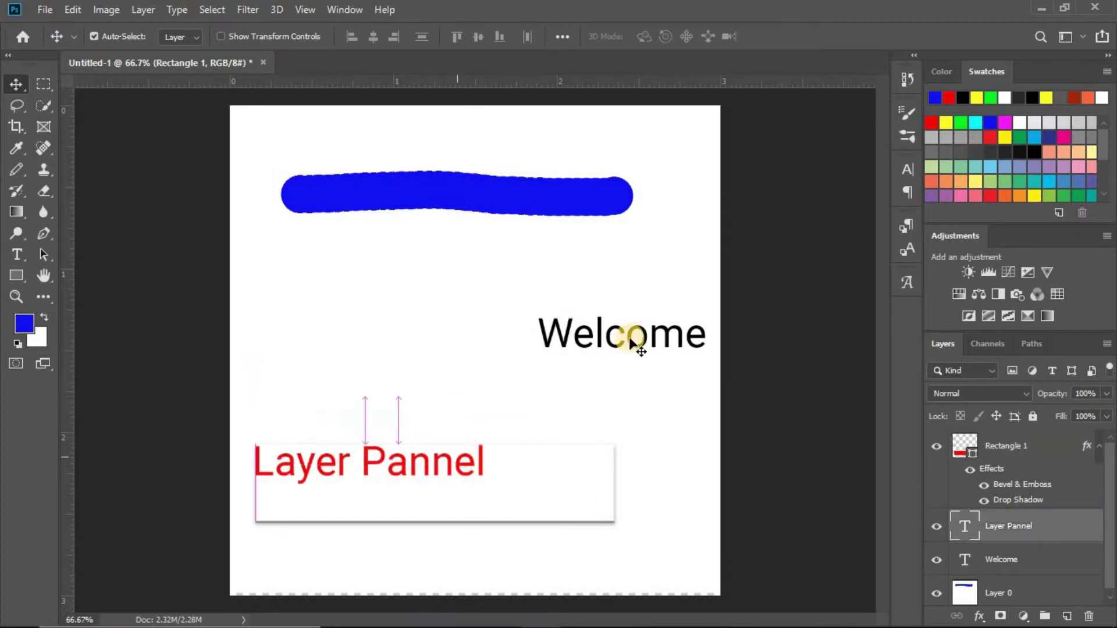
left_click_drag(633, 336, 635, 452)
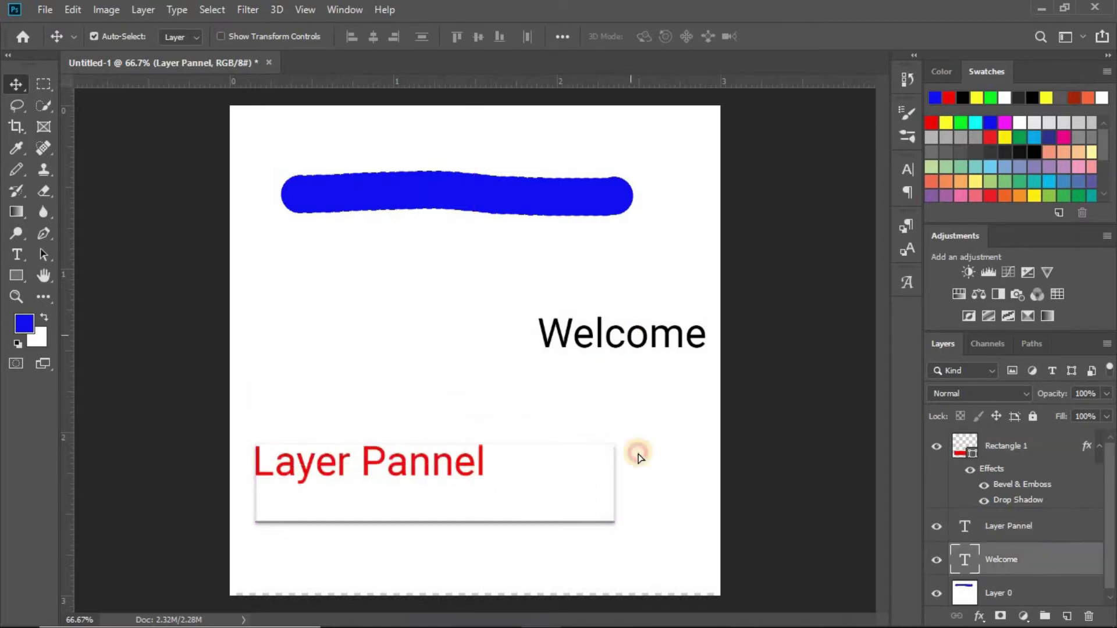
Step: Align Layer 0 to the vertical center of a whole-canvas selection and clear the selection
left_click(494, 197)
key("ctrl+a")
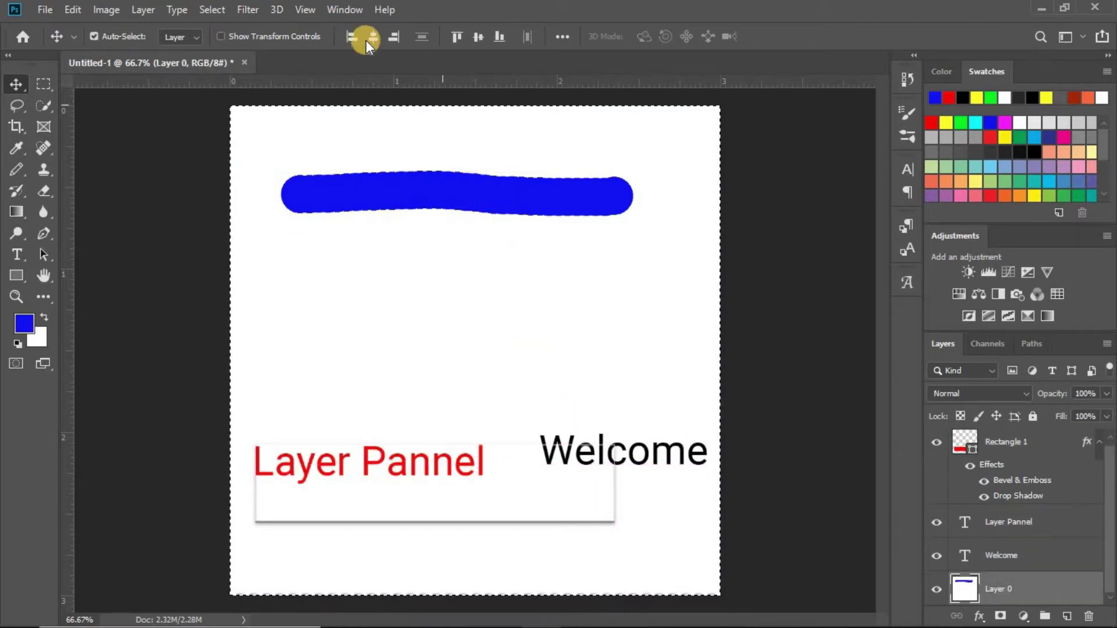
left_click(478, 39)
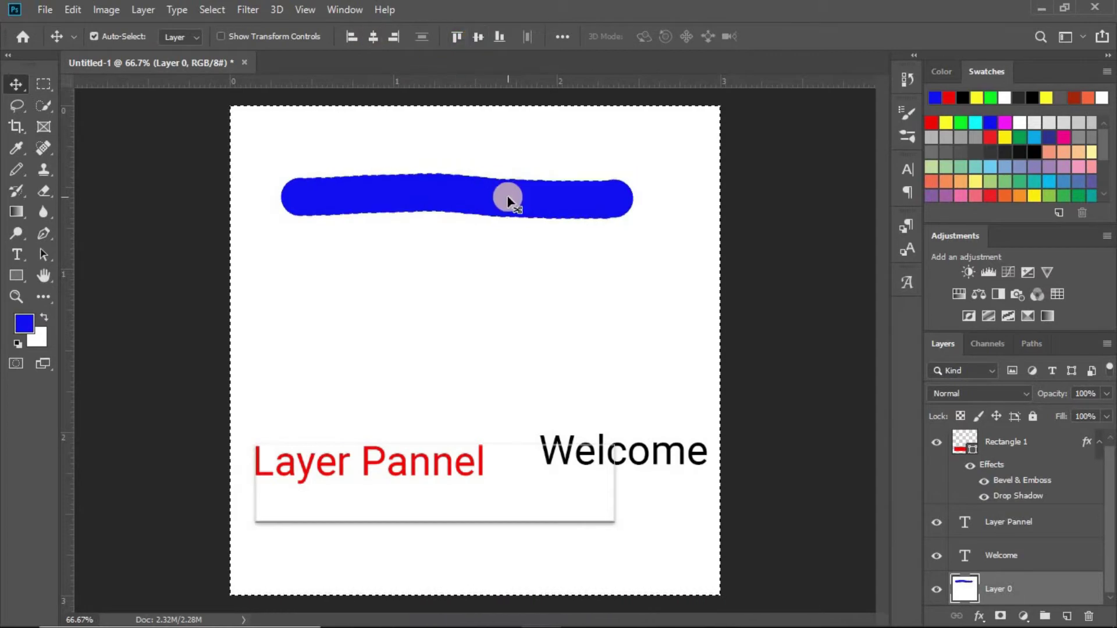
key("ctrl+d")
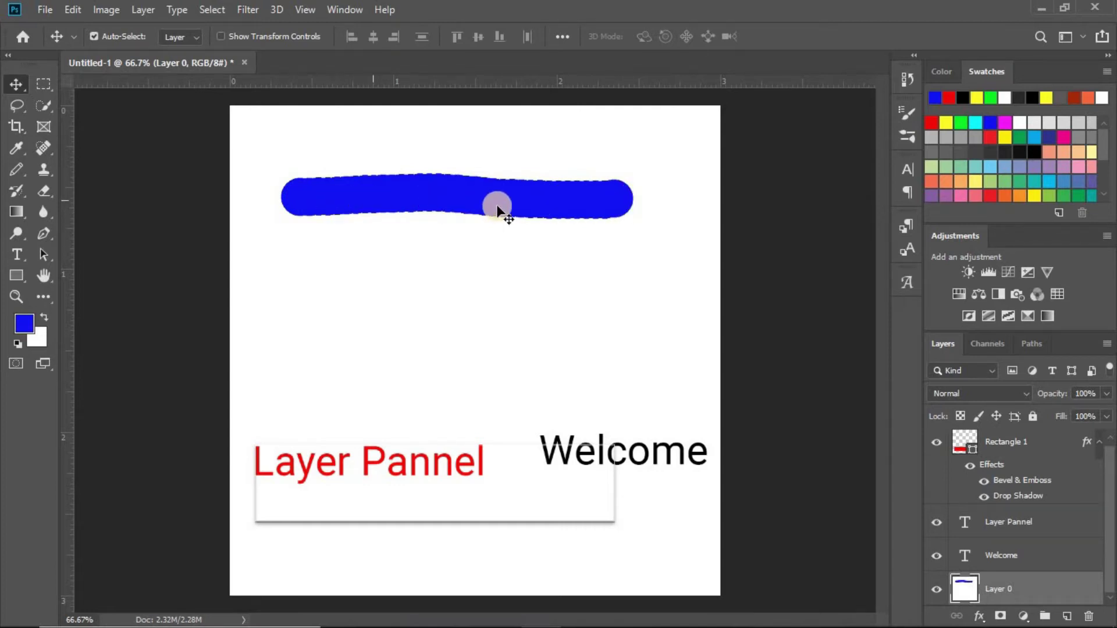
Step: Draw a horizontal yellow pencil stroke on Layer 0 just below the blue one, about equally long
left_click(1047, 96)
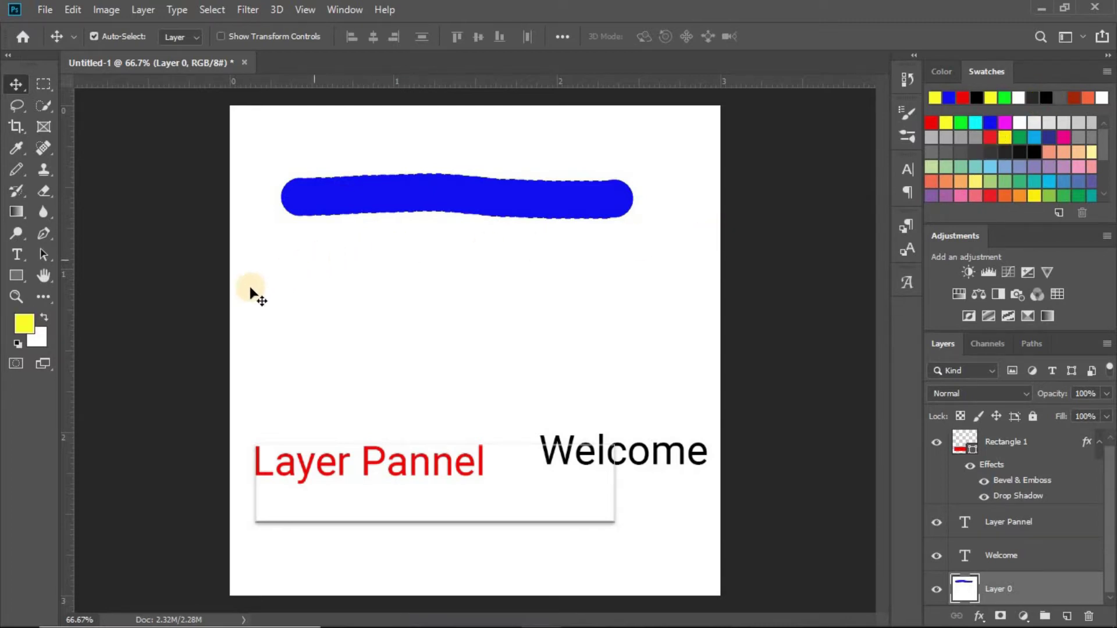
key("b")
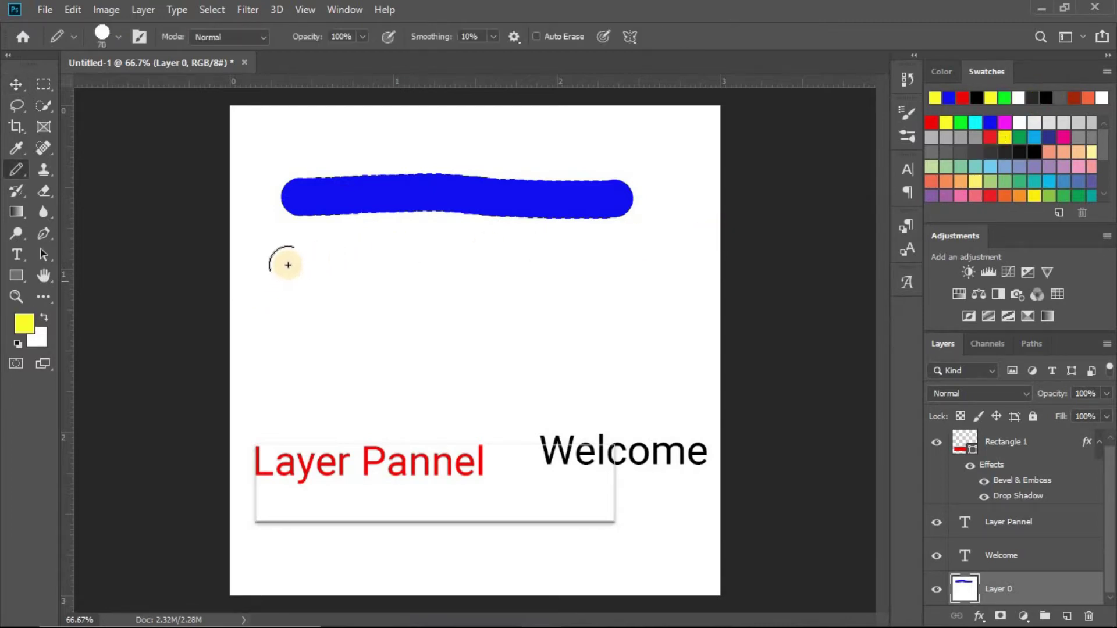
left_click_drag(298, 249, 623, 249)
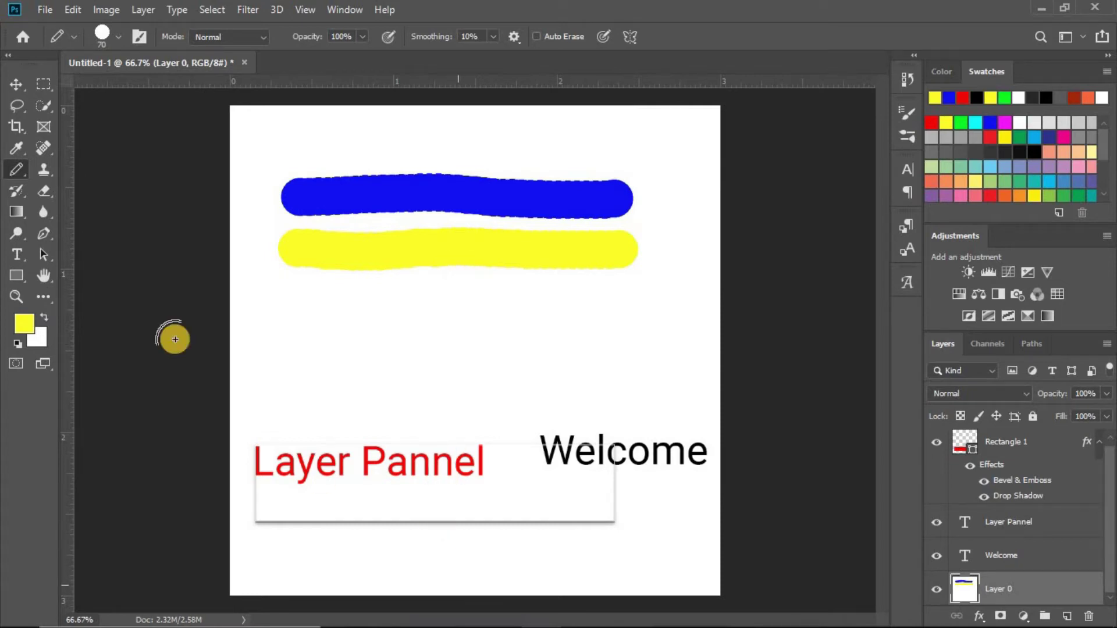
Step: Move Layer 0 with both strokes slightly up and back down until it fills the canvas
key("v")
left_click_drag(436, 192, 443, 172)
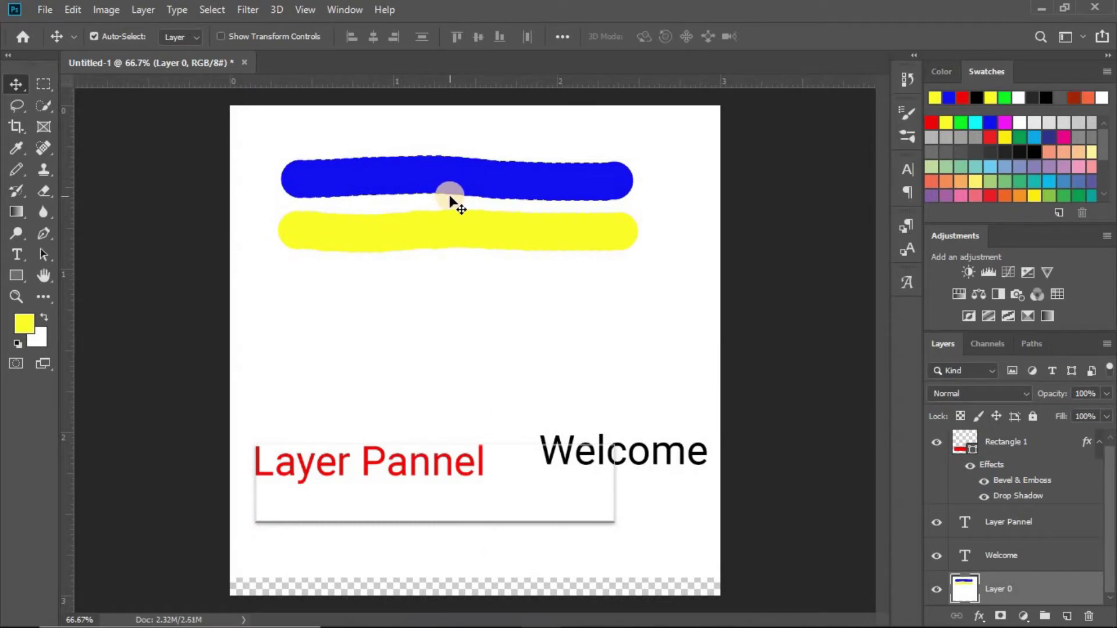
left_click_drag(477, 184, 478, 191)
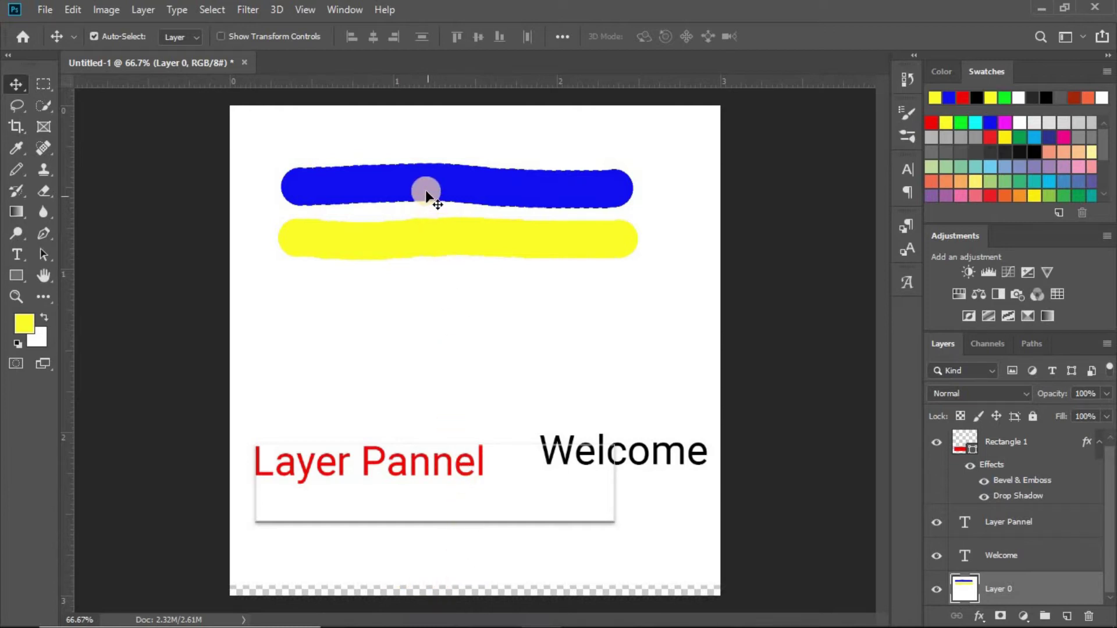
mouse_move(428, 187)
left_mouse_down()
mouse_move(446, 152)
mouse_move(476, 157)
mouse_move(524, 206)
mouse_move(526, 272)
mouse_move(479, 289)
mouse_move(439, 282)
mouse_move(429, 227)
mouse_move(508, 210)
mouse_move(518, 315)
mouse_move(433, 291)
mouse_move(485, 218)
mouse_move(493, 280)
mouse_move(434, 242)
mouse_move(512, 242)
mouse_move(471, 246)
mouse_move(442, 215)
mouse_move(436, 224)
mouse_move(470, 250)
mouse_move(501, 222)
mouse_move(456, 217)
mouse_move(461, 237)
mouse_move(489, 212)
mouse_move(427, 205)
left_mouse_up()
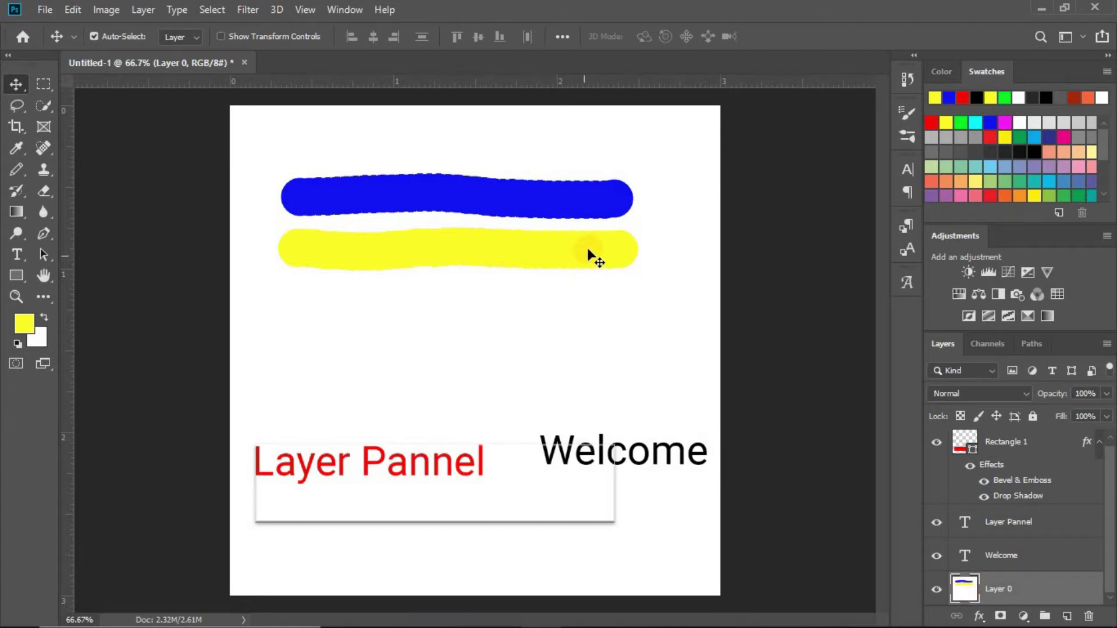
mouse_move(588, 248)
left_mouse_down()
mouse_move(563, 278)
mouse_move(578, 328)
mouse_move(608, 317)
mouse_move(608, 272)
mouse_move(568, 247)
mouse_move(568, 291)
mouse_move(588, 244)
mouse_move(576, 254)
mouse_move(589, 251)
left_mouse_up()
Step: Move the "Welcome" text to the canvas's upper right corner and the rectangle just below the "Layer Pannel" text
left_click(1000, 553)
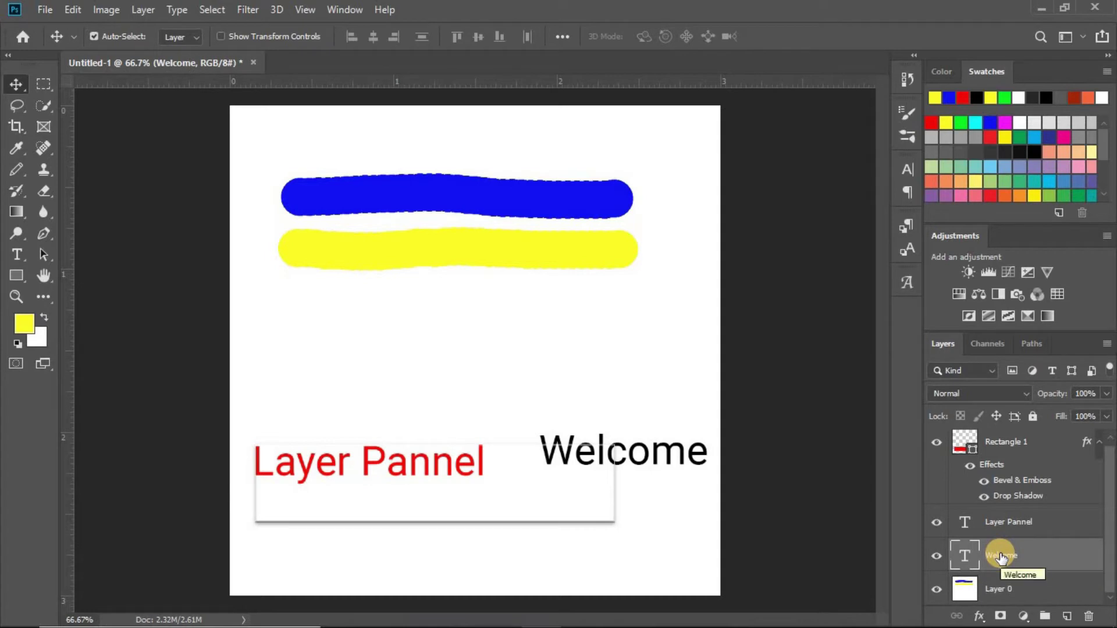
left_click(1018, 522)
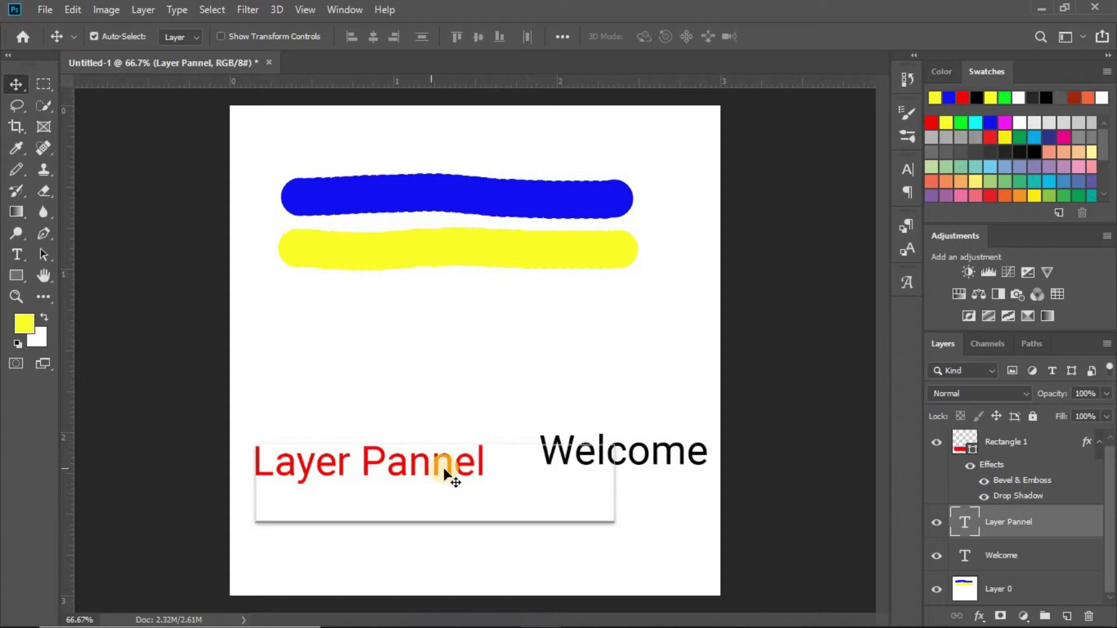
left_click_drag(661, 454, 643, 137)
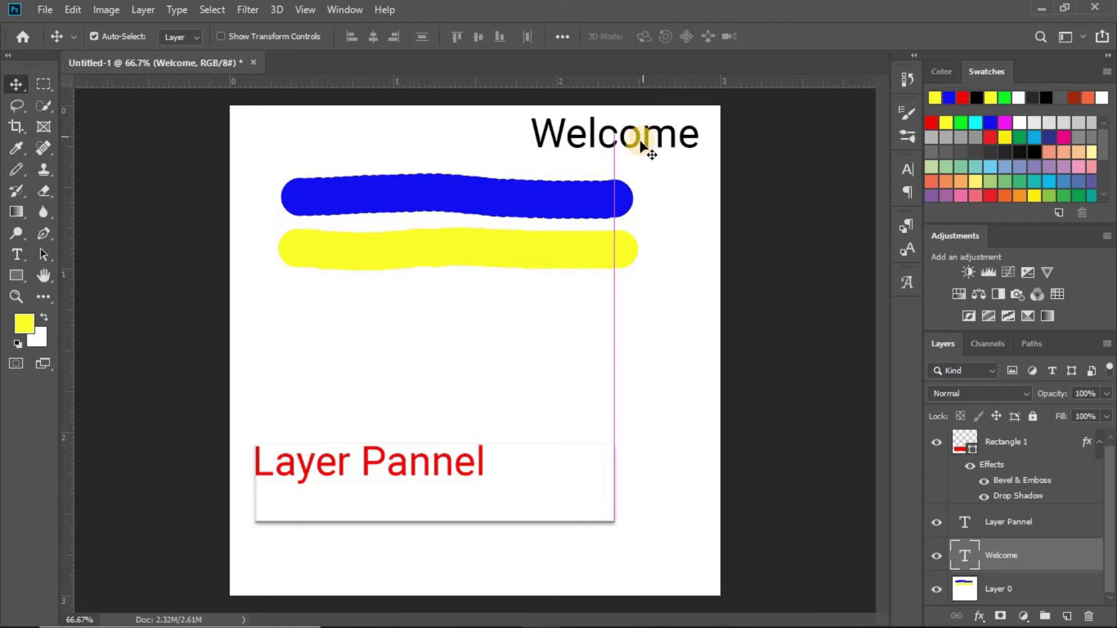
left_click_drag(440, 503, 442, 542)
left_click_drag(447, 474, 449, 465)
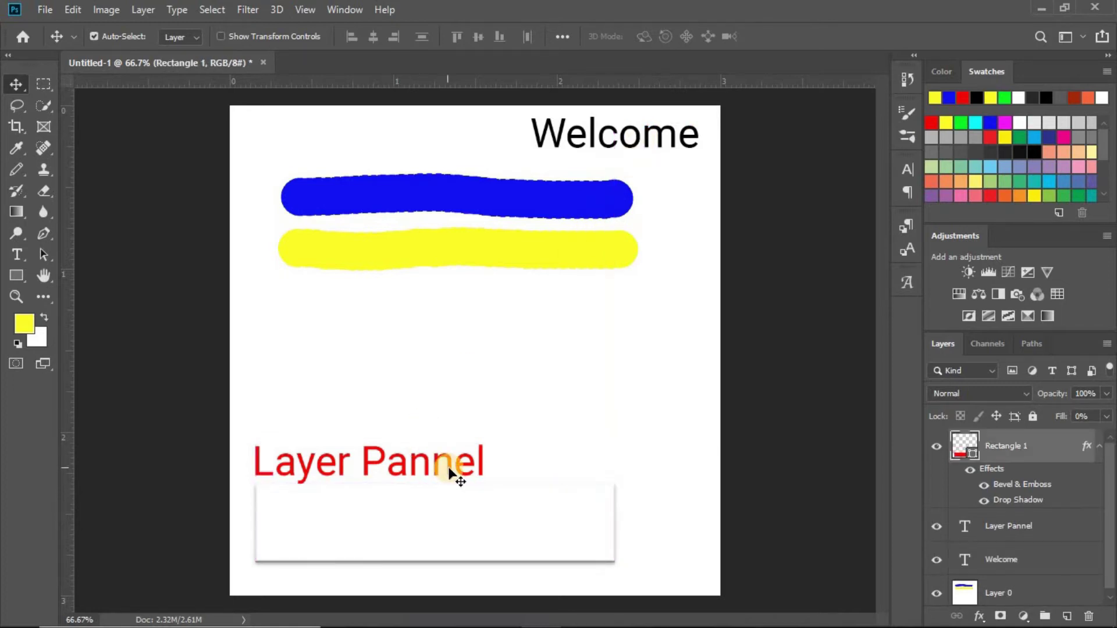
left_click(449, 465)
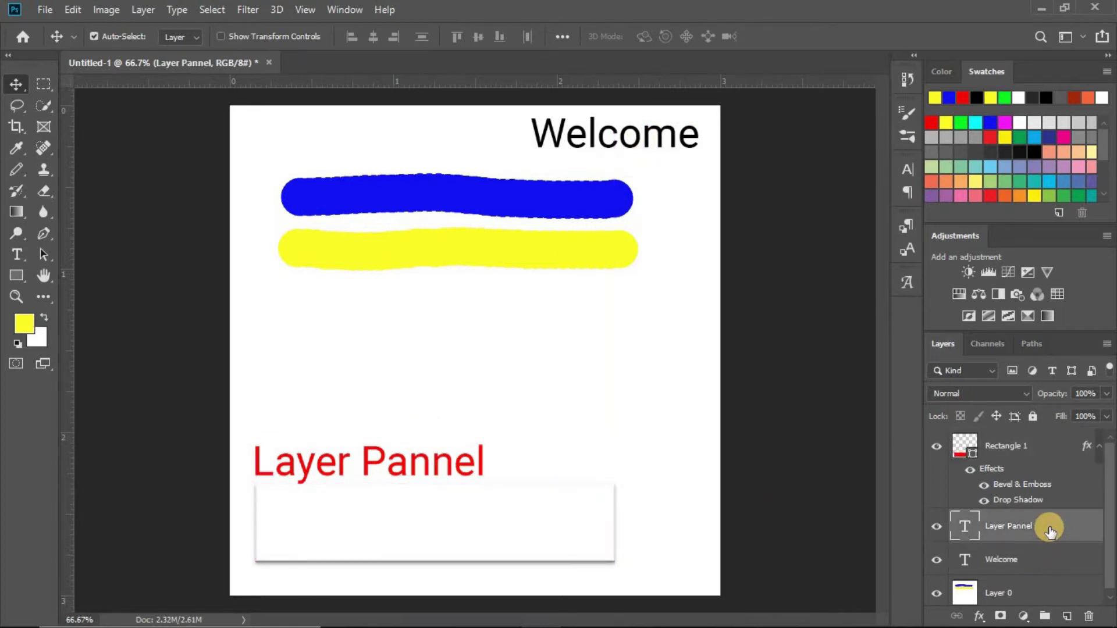
Step: Move the "Layer Pannel" text up to between the yellow stroke and the transparent rectangle
left_click(1018, 564)
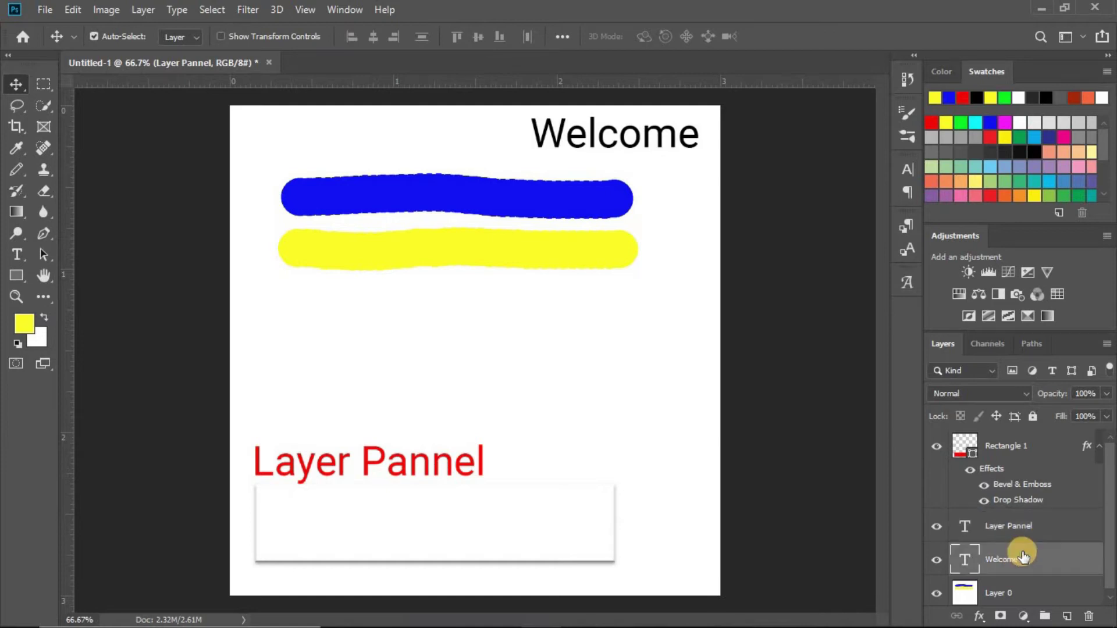
left_click(1039, 527)
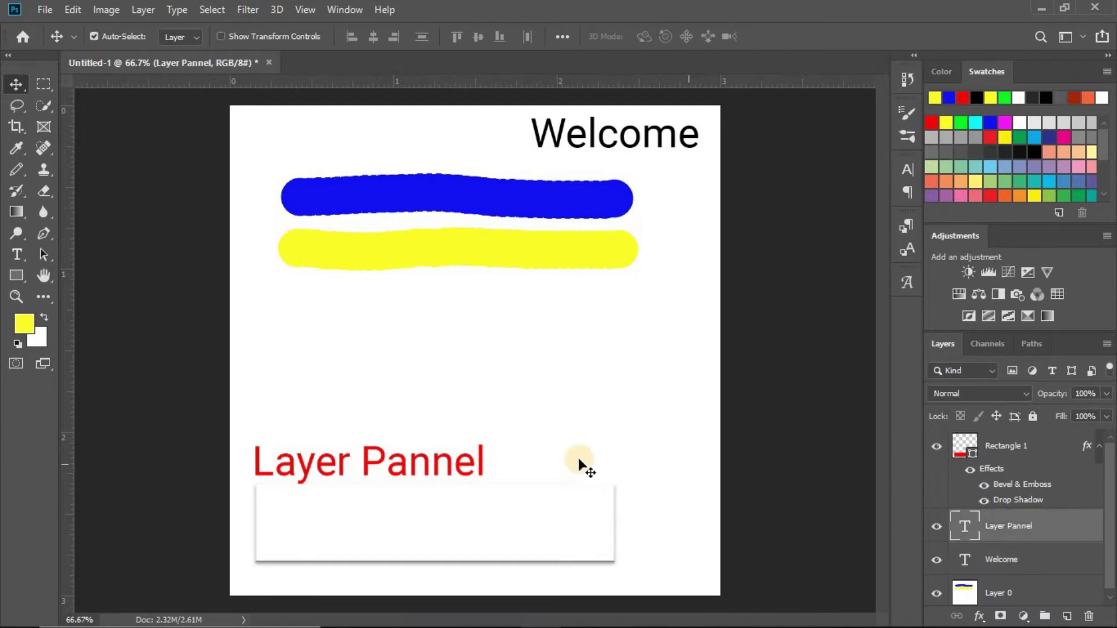
left_click_drag(450, 471, 456, 390)
Step: Shift Layer 0 off the canvas edges and realign it to the canvas's horizontal and vertical centers
mouse_move(462, 193)
left_mouse_down()
mouse_move(482, 200)
mouse_move(497, 248)
mouse_move(456, 270)
mouse_move(429, 236)
mouse_move(456, 199)
mouse_move(516, 220)
mouse_move(505, 274)
mouse_move(466, 224)
mouse_move(516, 221)
mouse_move(491, 232)
mouse_move(481, 200)
left_mouse_up()
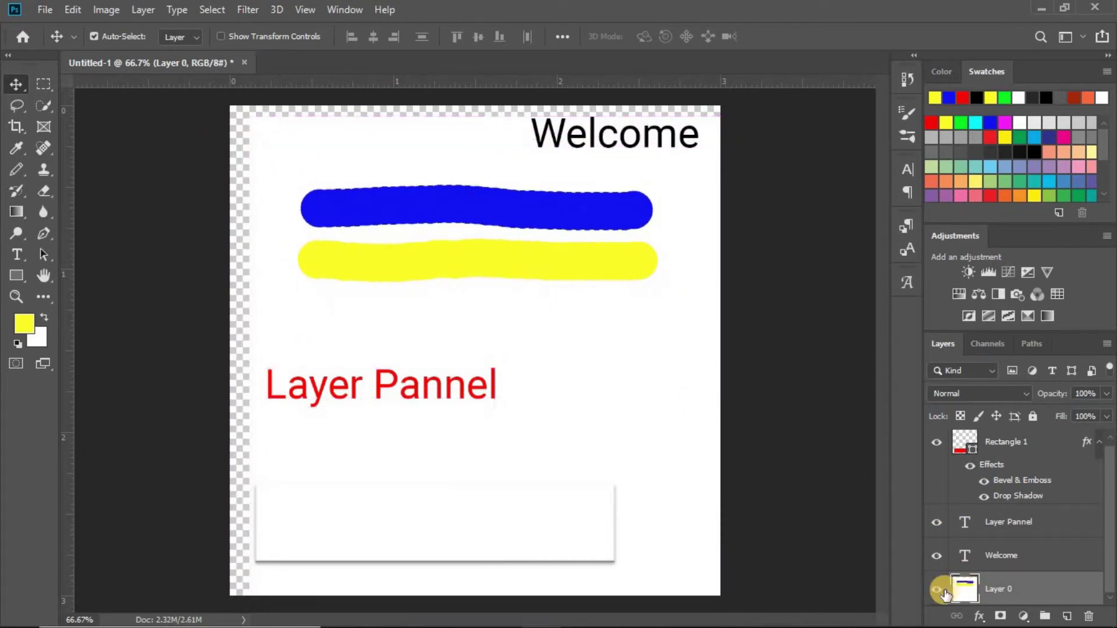
left_click_drag(659, 405, 642, 391)
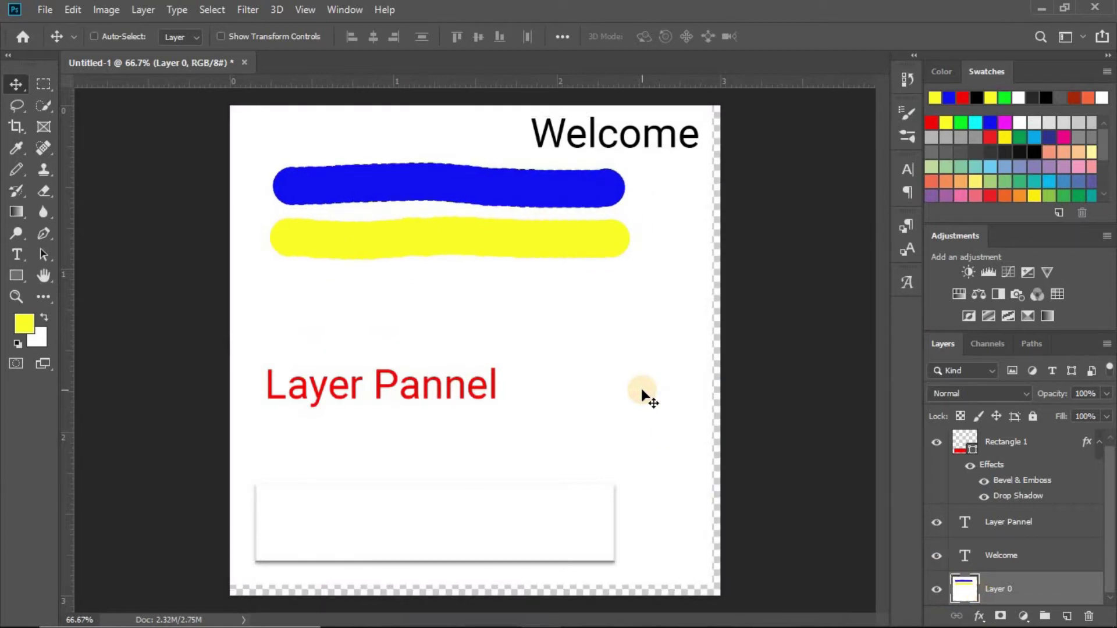
key("ctrl+a")
left_click(372, 38)
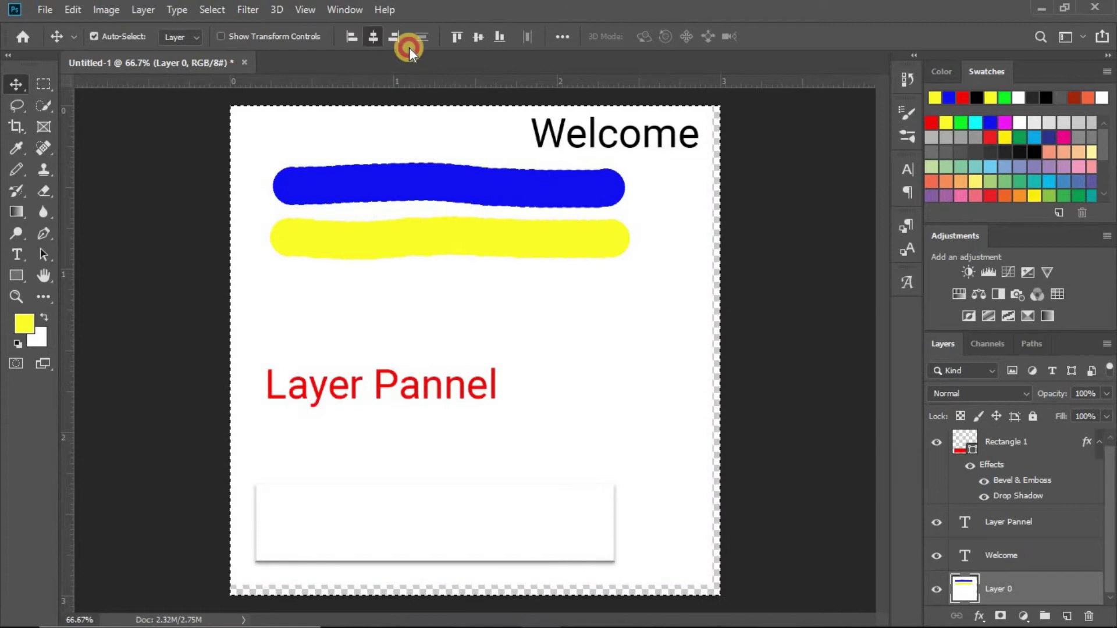
left_click(477, 36)
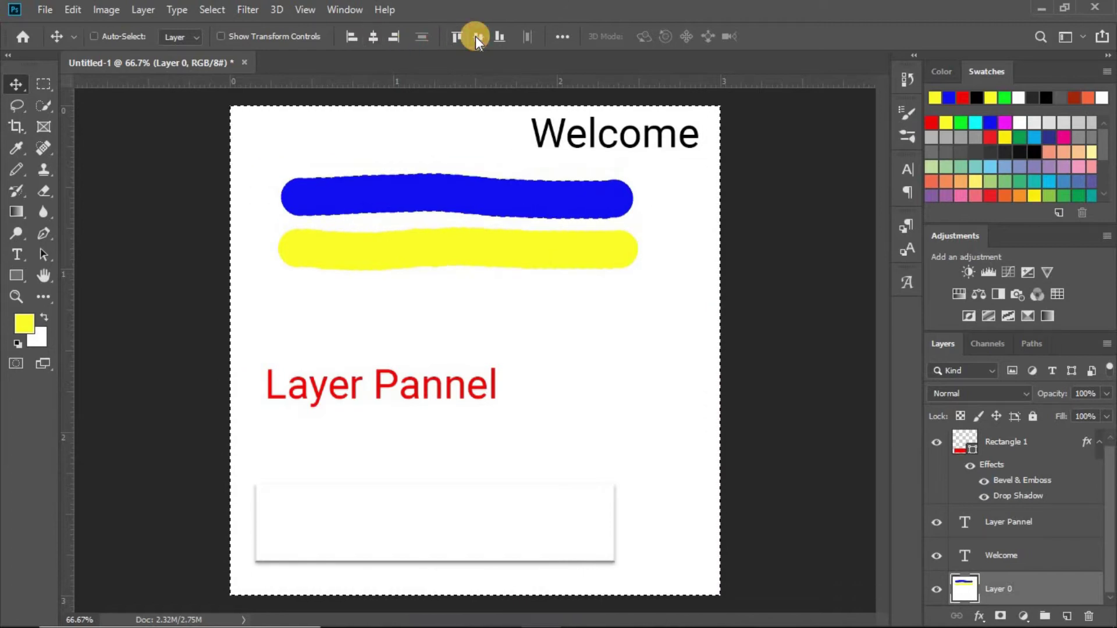
key("ctrl+d")
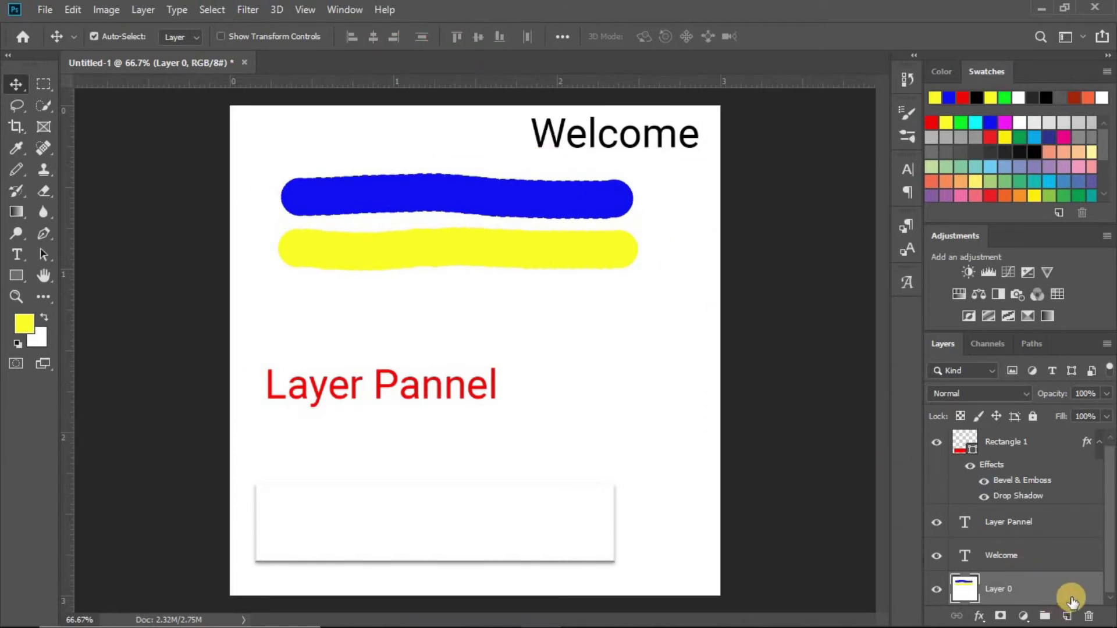
Step: Lock all properties of Layer 0 and select the Welcome layer followed by the Layer Pannel layer
left_click(1032, 415)
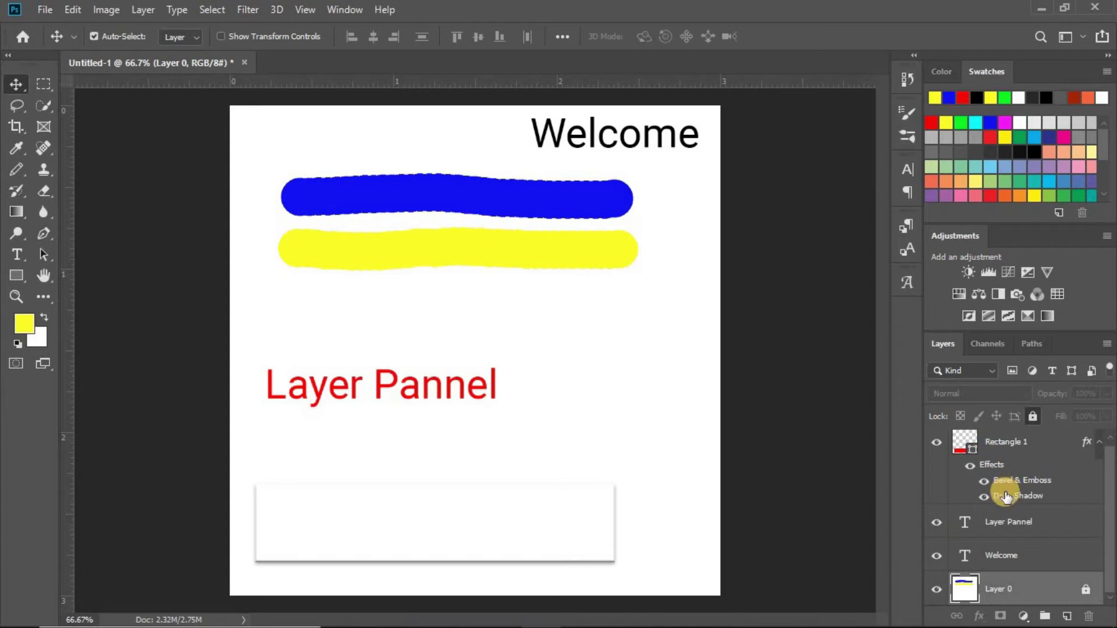
left_click(1015, 556)
left_click(1023, 516)
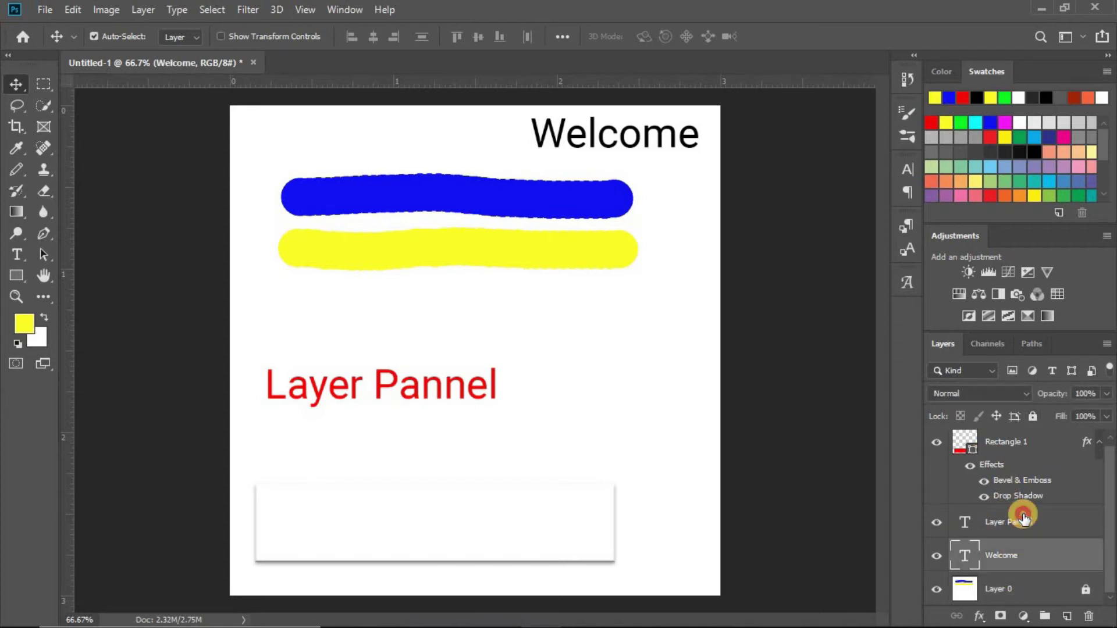
Step: Select the Rectangle 1 layer and then the Welcome layer
left_click(1026, 474)
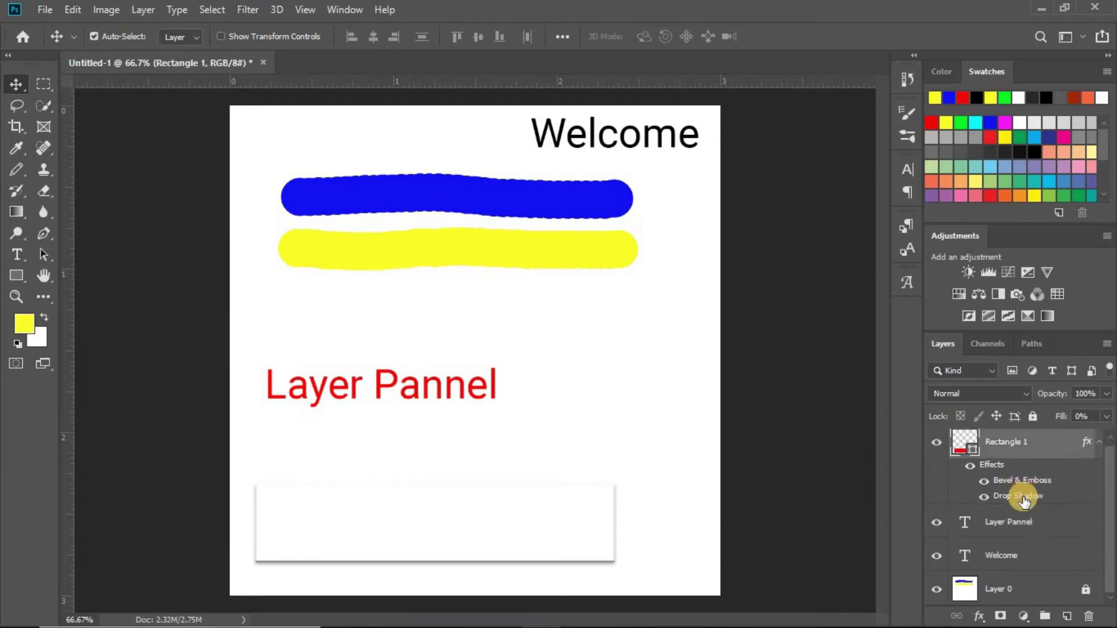
scroll(1024, 503, "down", 1)
scroll(1025, 501, "up", 1)
scroll(1023, 500, "down", 1)
left_click(1004, 553)
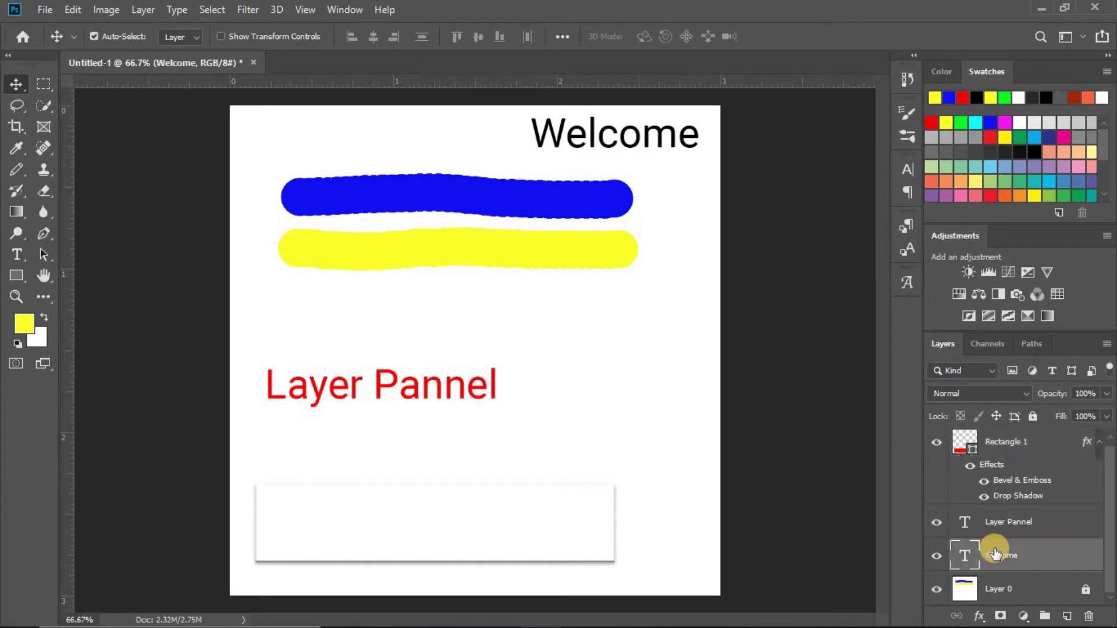
Step: Delete the Layer Pannel, Welcome and Rectangle 1 layers, leaving only Layer 0
left_click(486, 387)
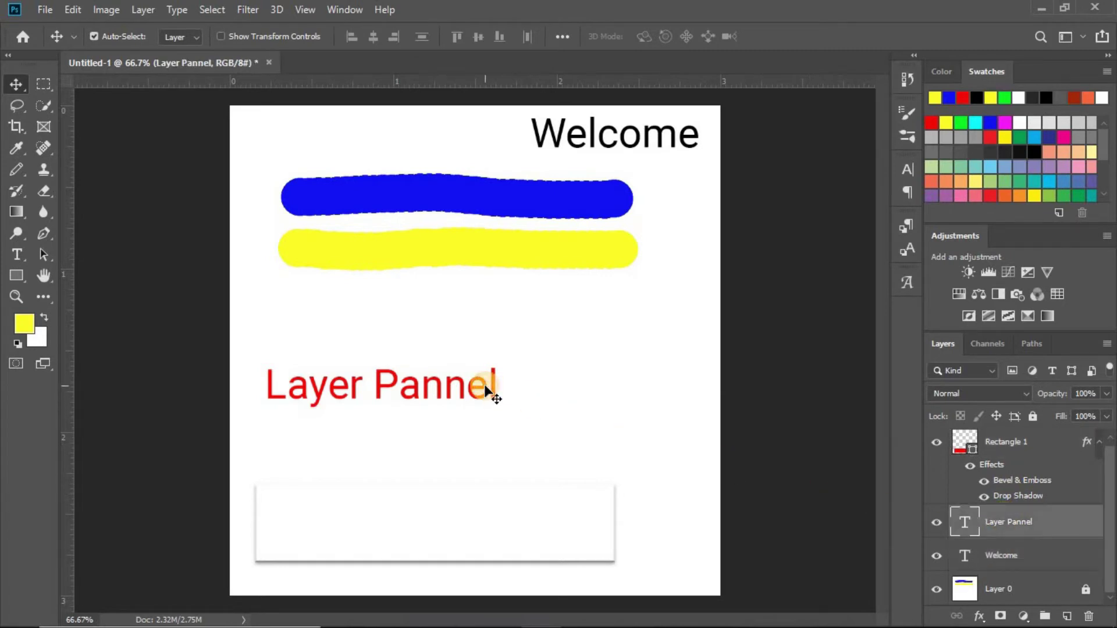
key("Delete")
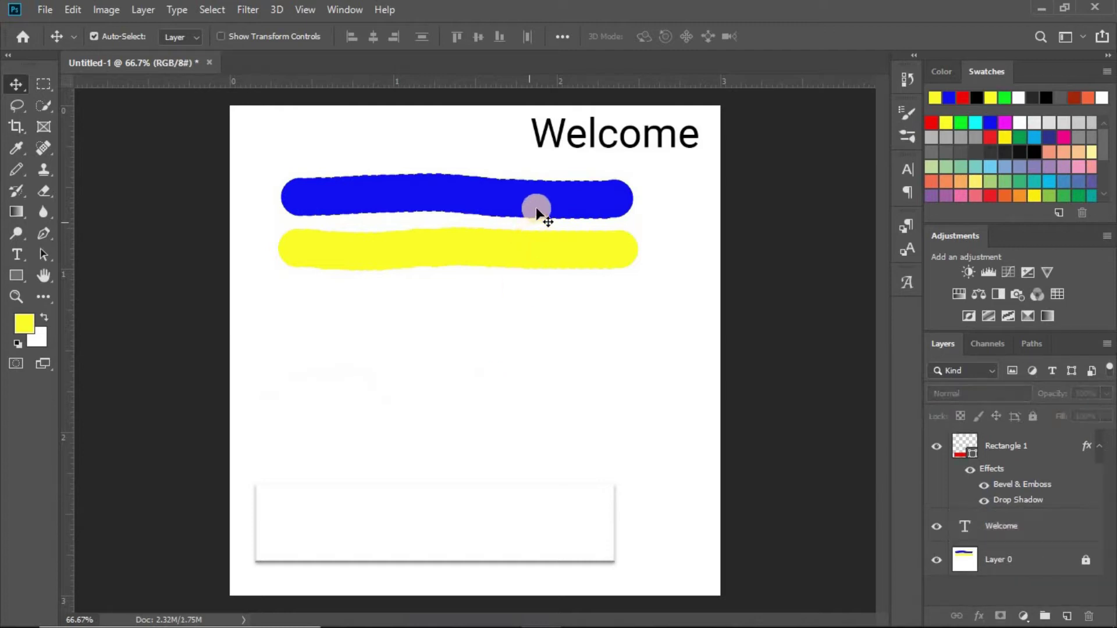
left_click(583, 156)
key("Delete")
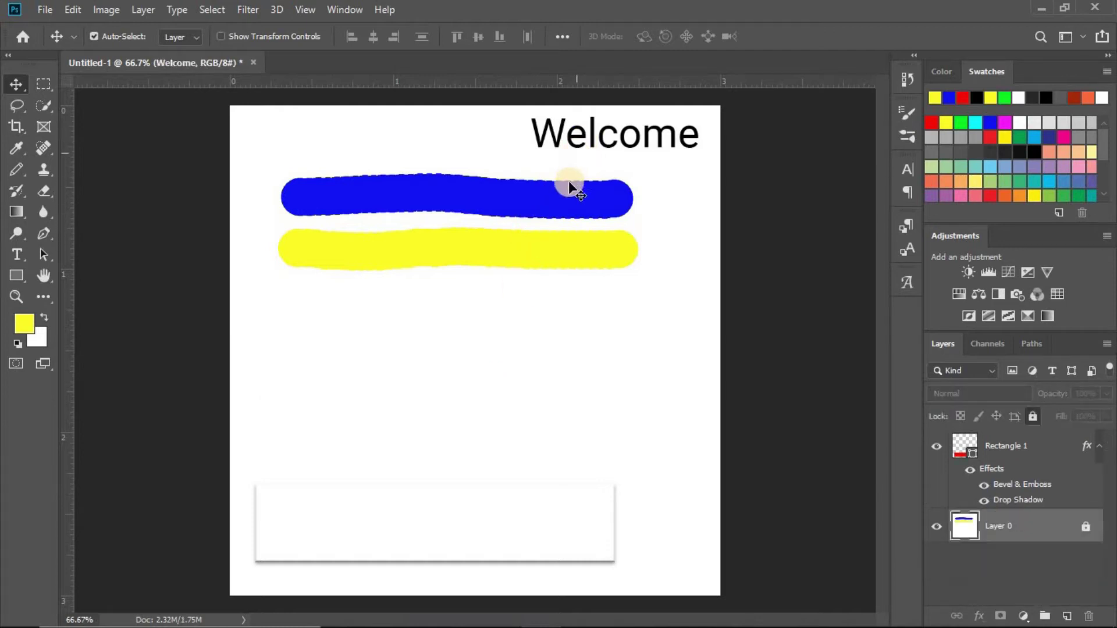
left_click(595, 196)
left_click(998, 445)
key("Delete")
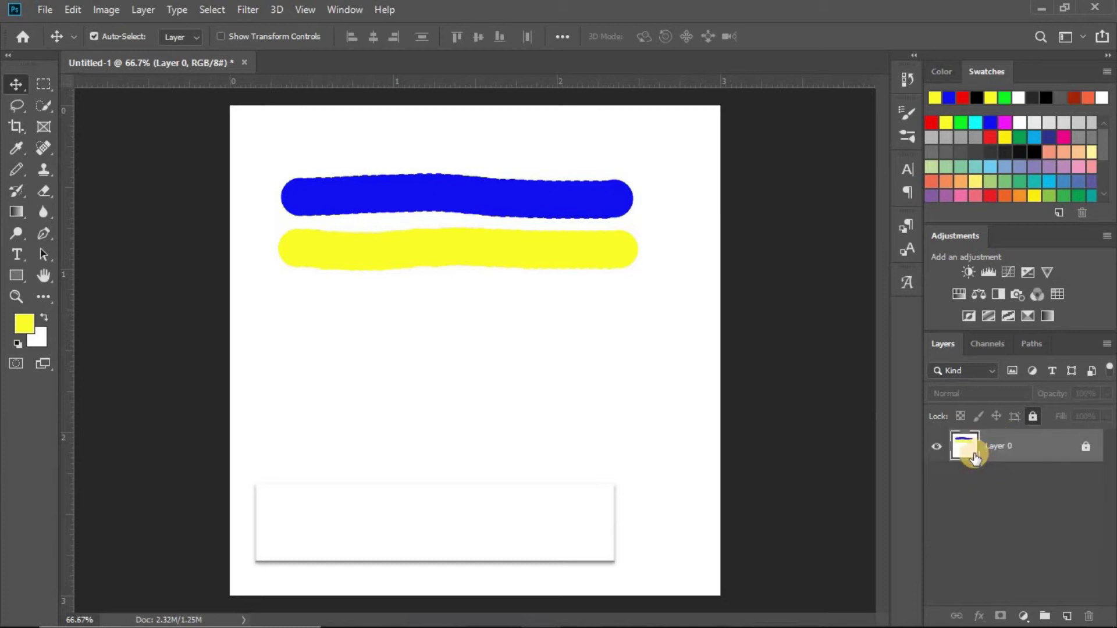
Step: Unlock Layer 0 and replace it with a new layer filled with white and fully locked
left_click(1084, 447)
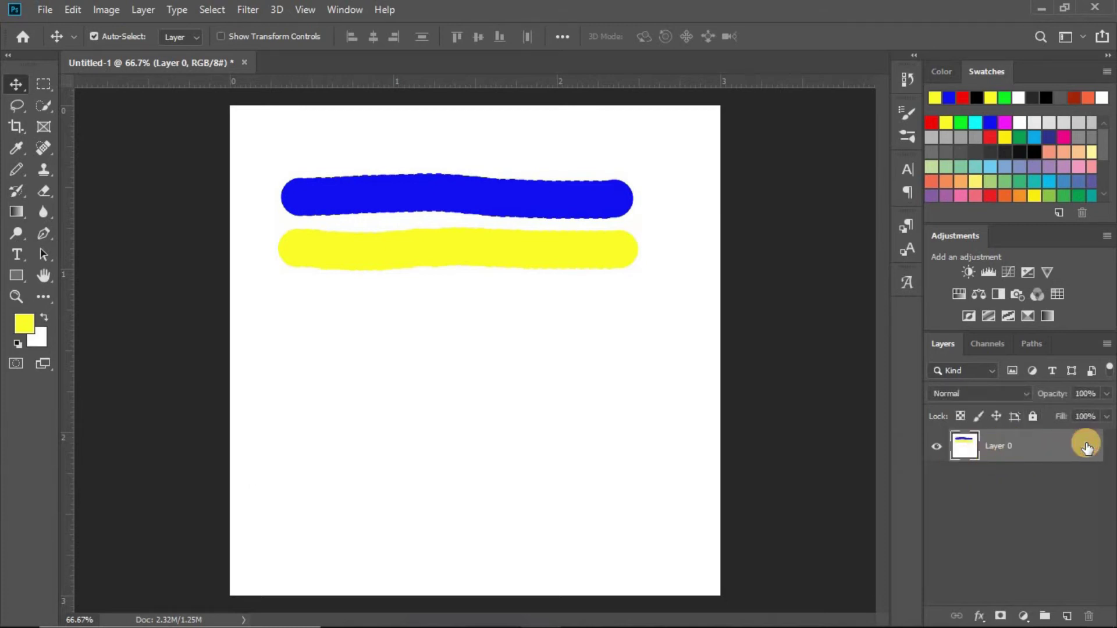
left_click(1068, 615)
left_click(1018, 472)
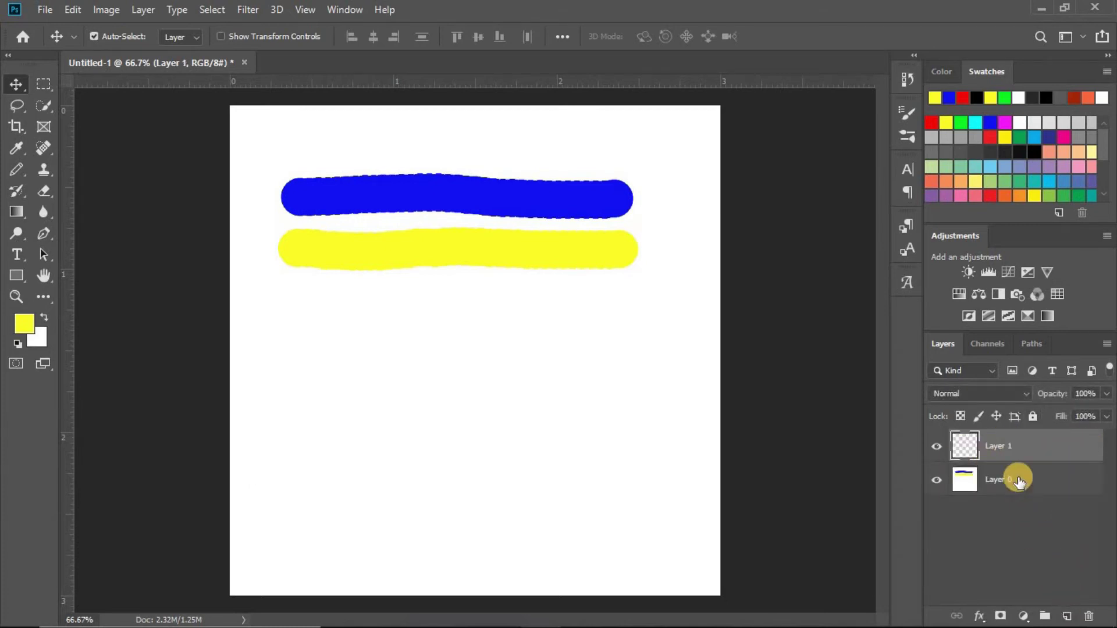
key("Delete")
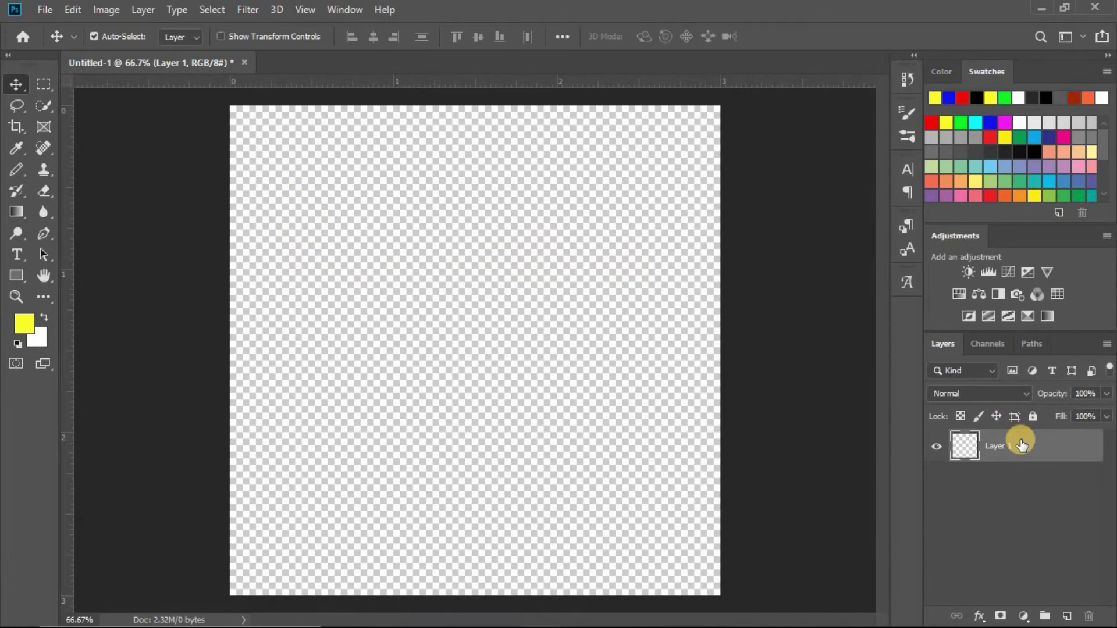
key("ctrl+BackSpace")
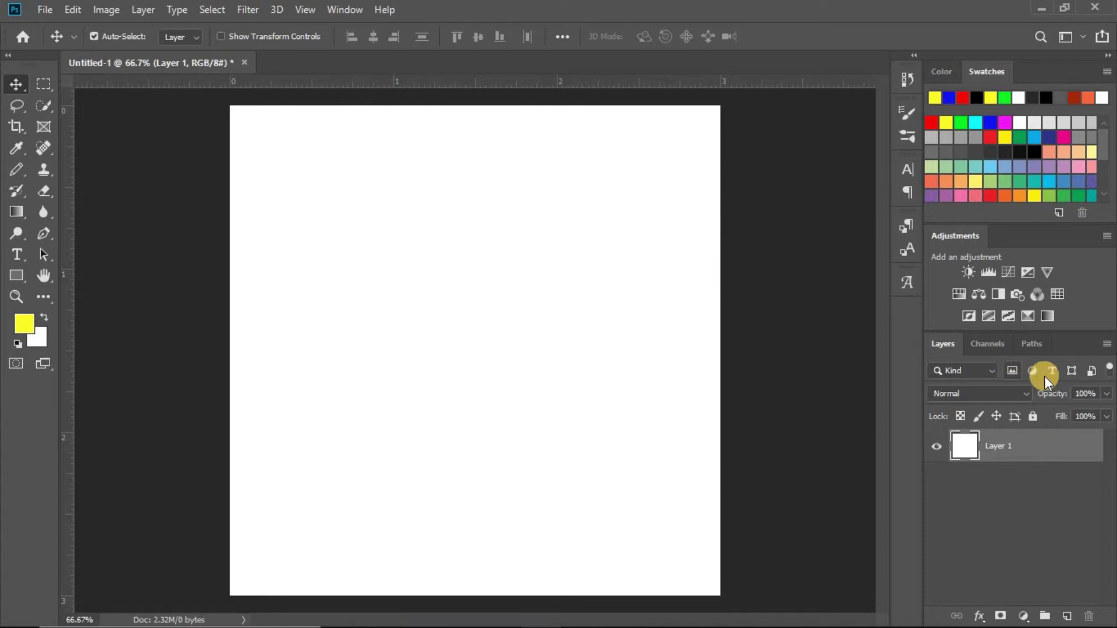
left_click(1034, 416)
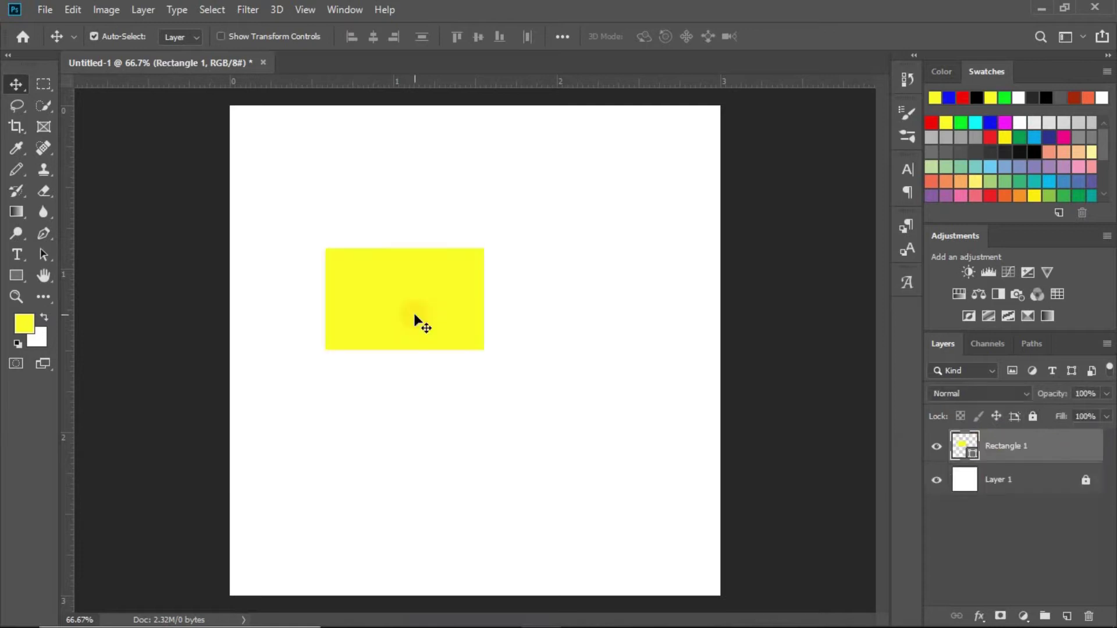
Step: Undo the yellow rectangle drawn on the canvas
key("ctrl+z")
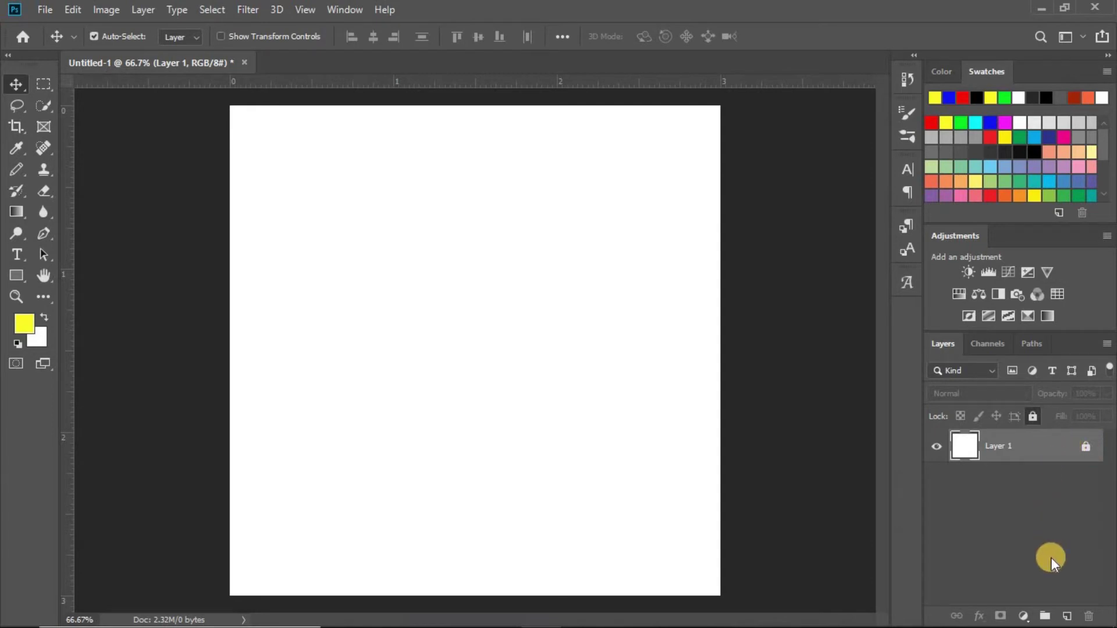
Step: Add a new layer with the text "Sardar Tech." in the canvas's upper left area, and delete that layer
left_click(1068, 617)
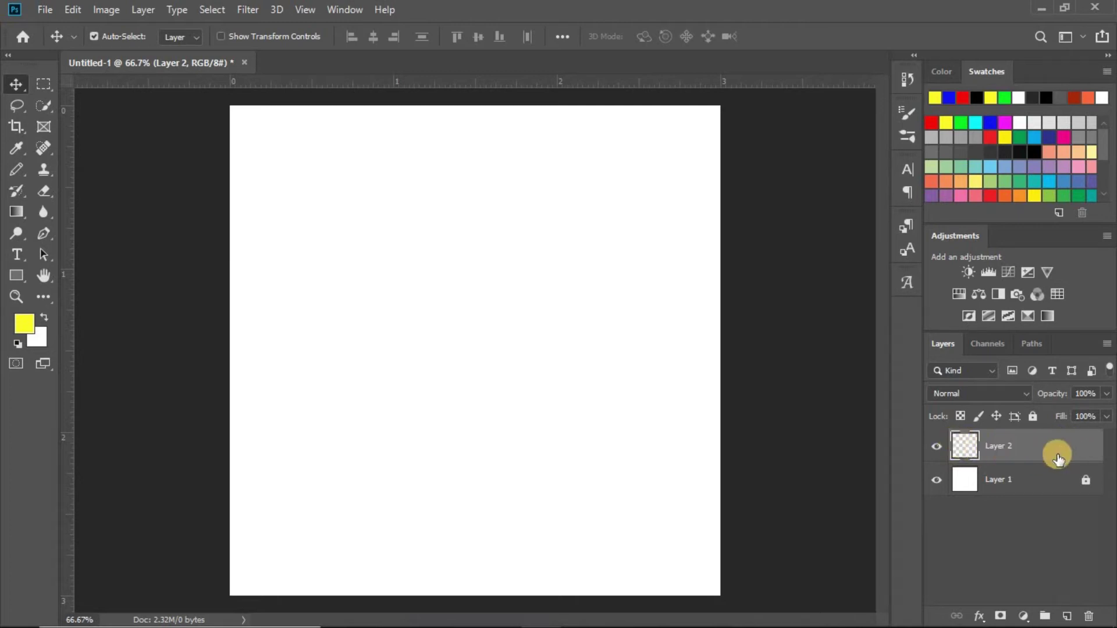
left_click(16, 254)
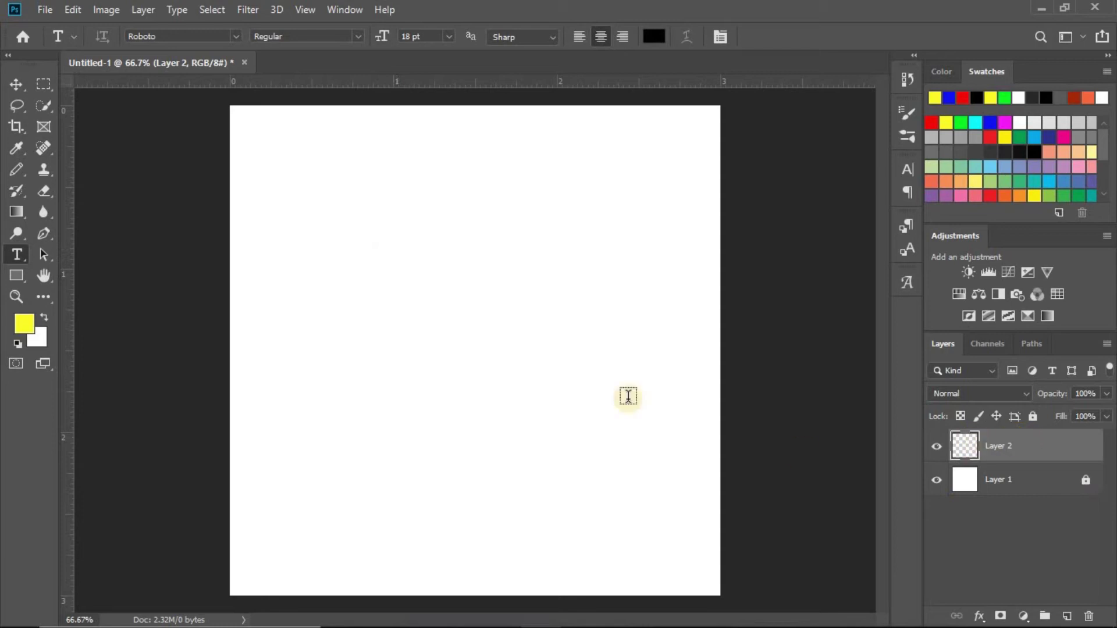
left_click(367, 245)
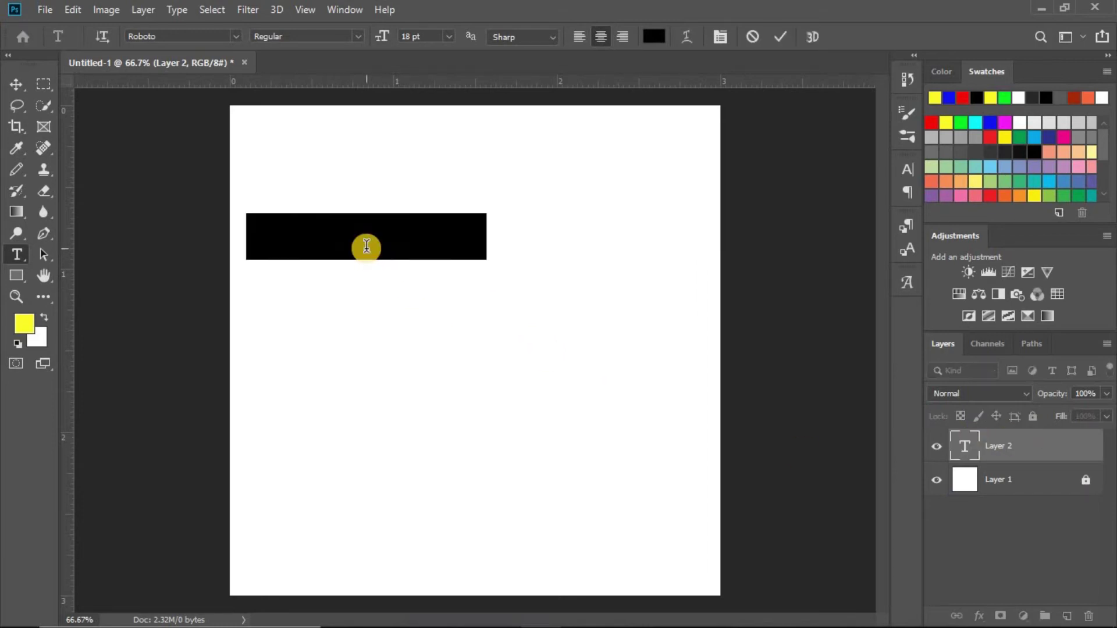
type("Sarda")
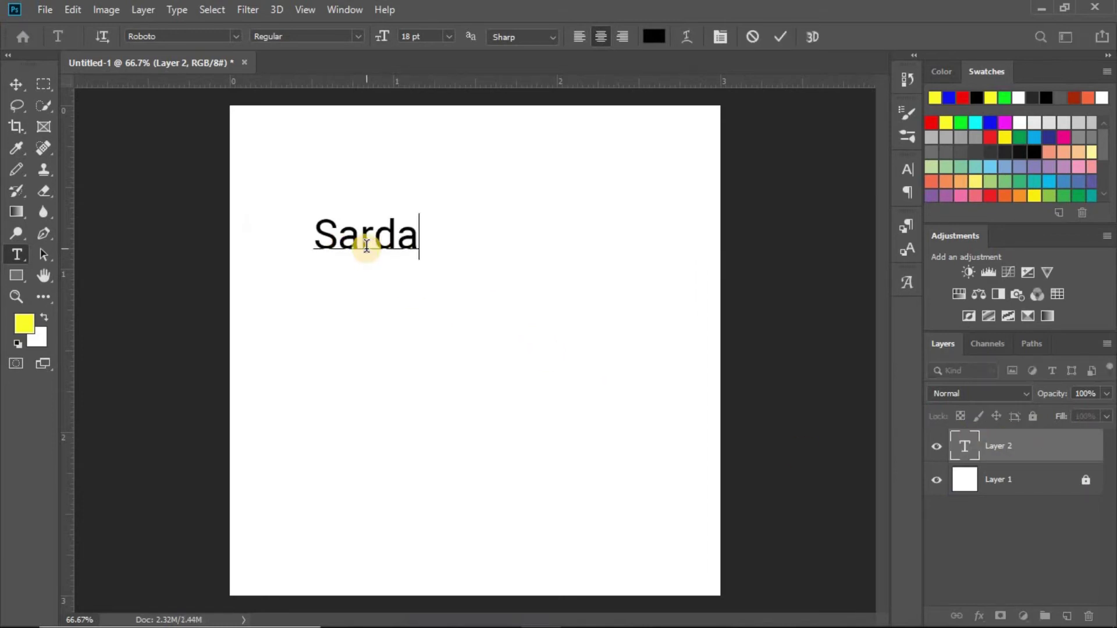
type("r Tech")
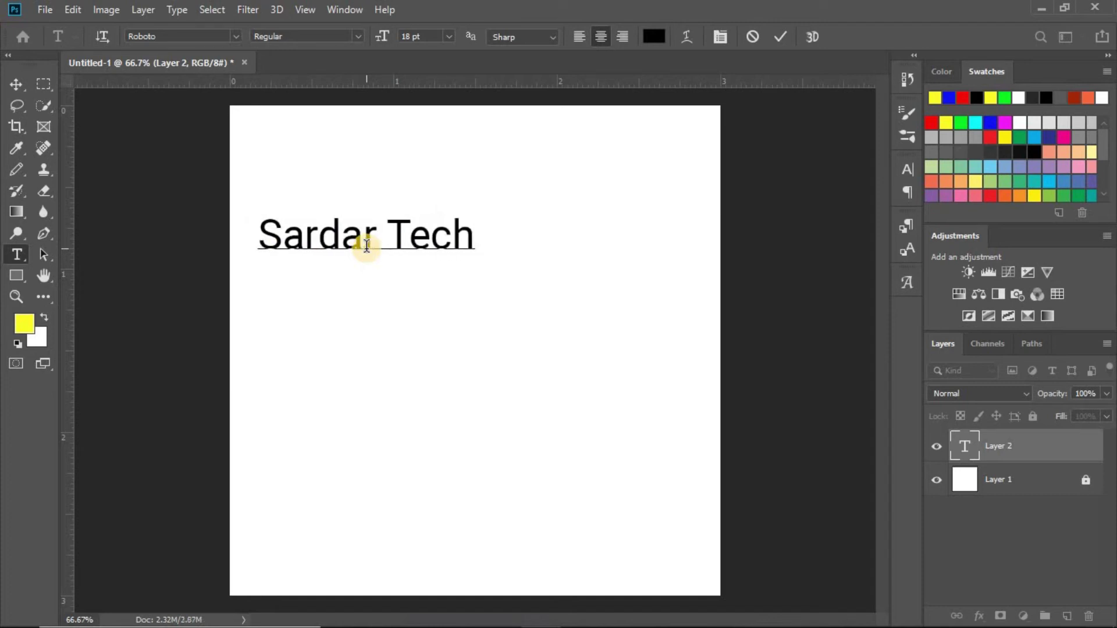
type(".")
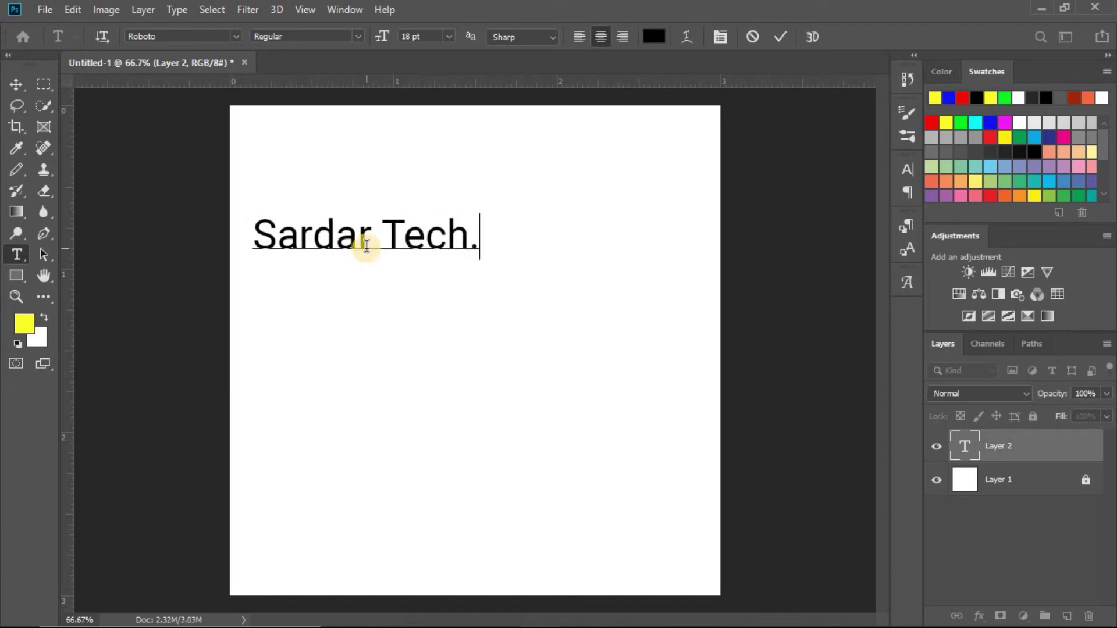
left_click(781, 37)
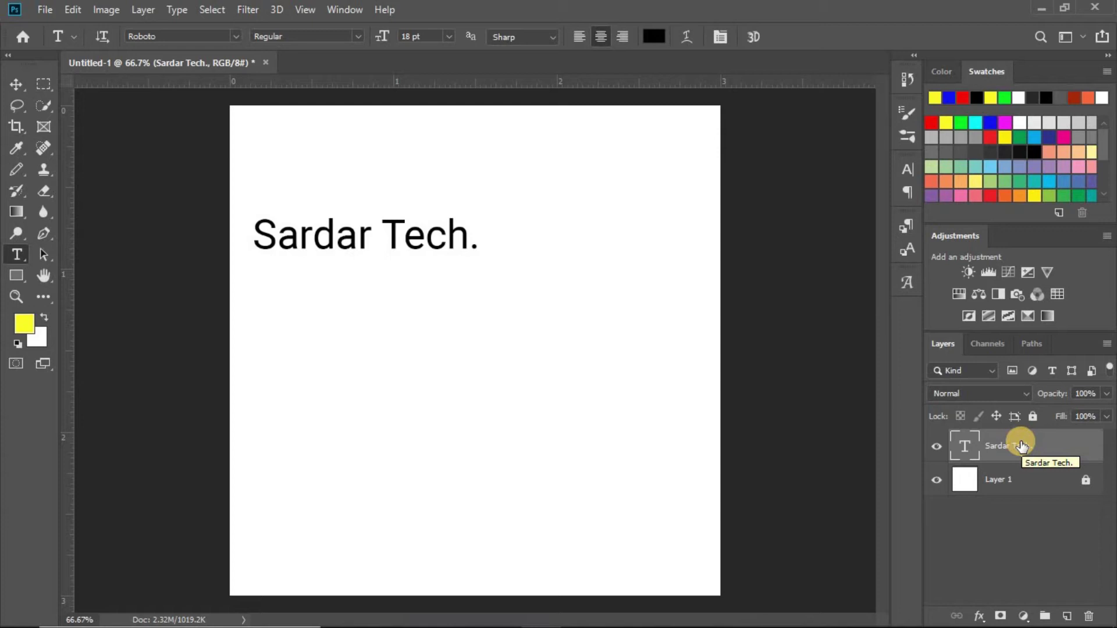
left_click_drag(1023, 446, 1089, 618)
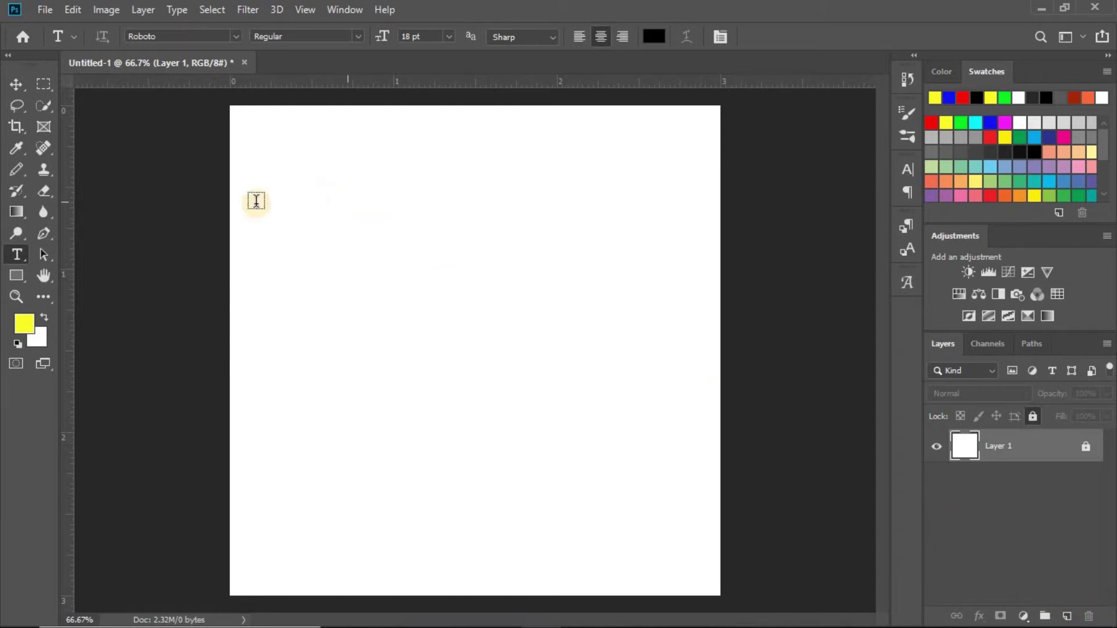
Step: Add a new layer above Layer 1 and place the text "Sardar Tech." on it in the canvas's upper left area
left_click(16, 84)
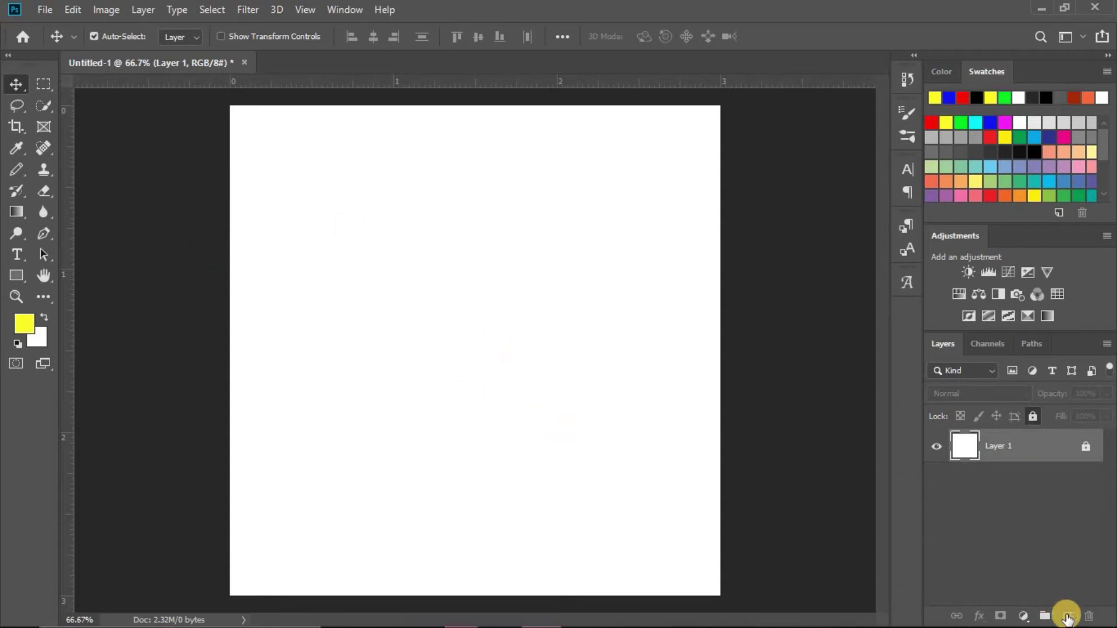
left_click(1067, 616)
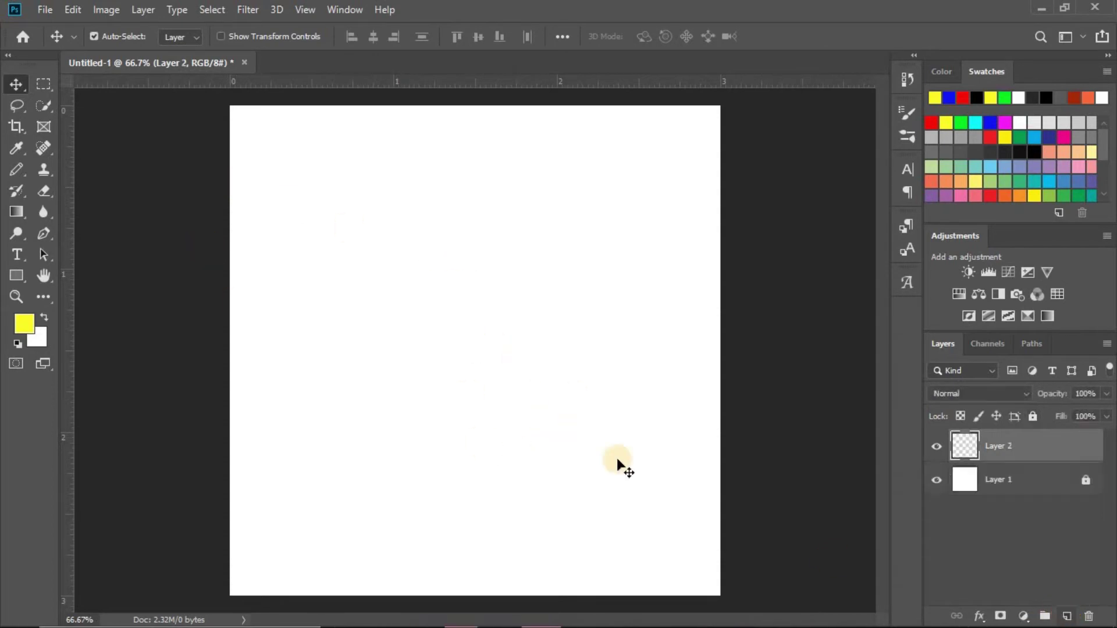
left_click(16, 255)
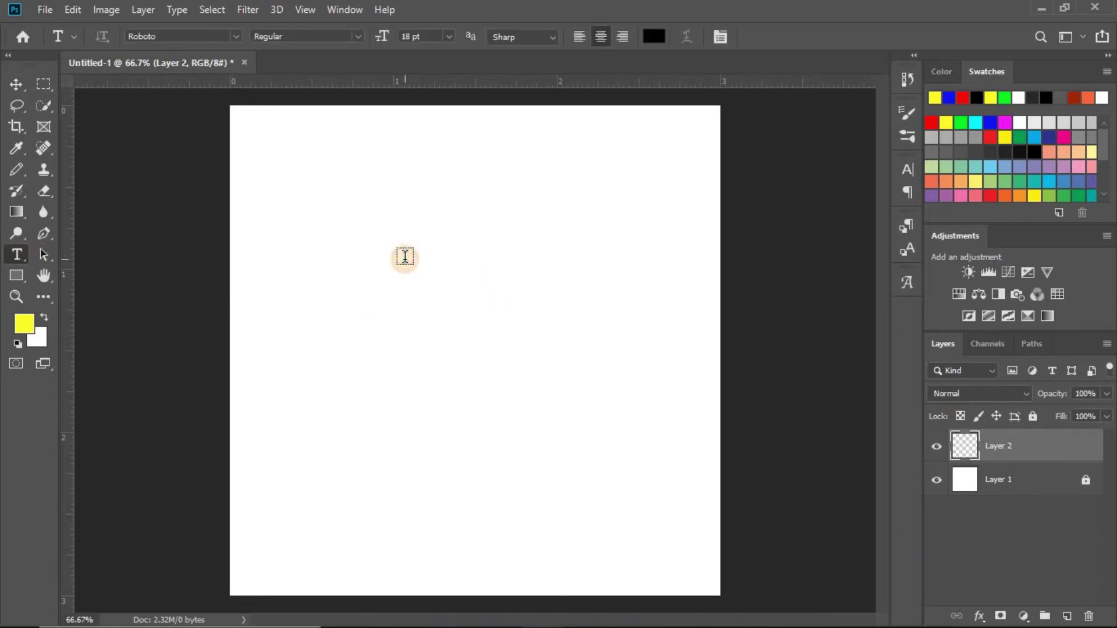
left_click(405, 256)
type("Sardar")
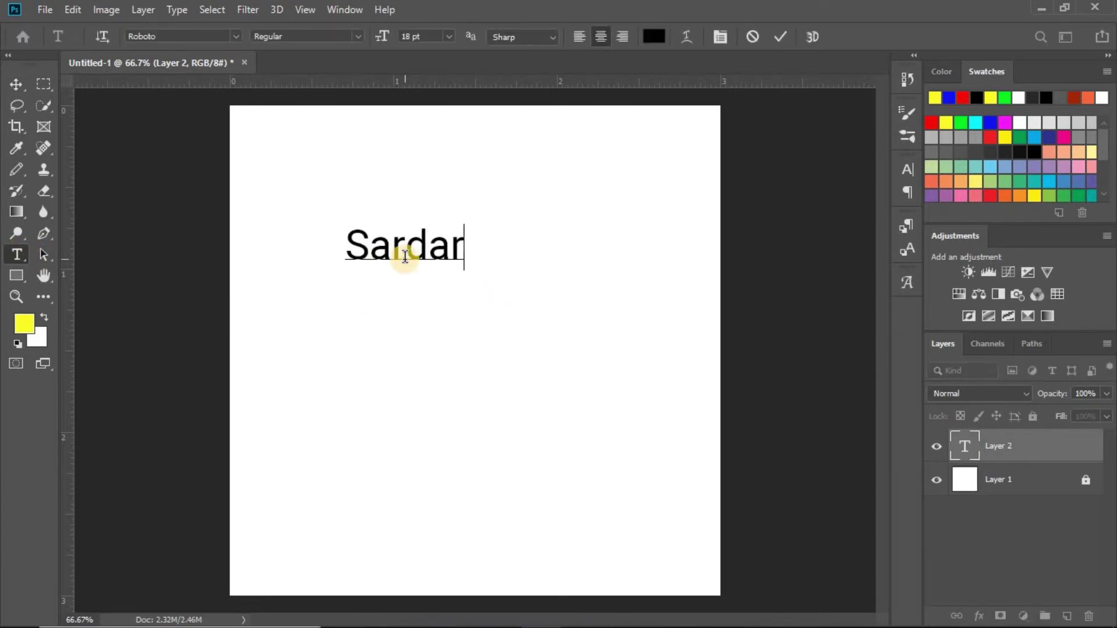
type(" Tech.")
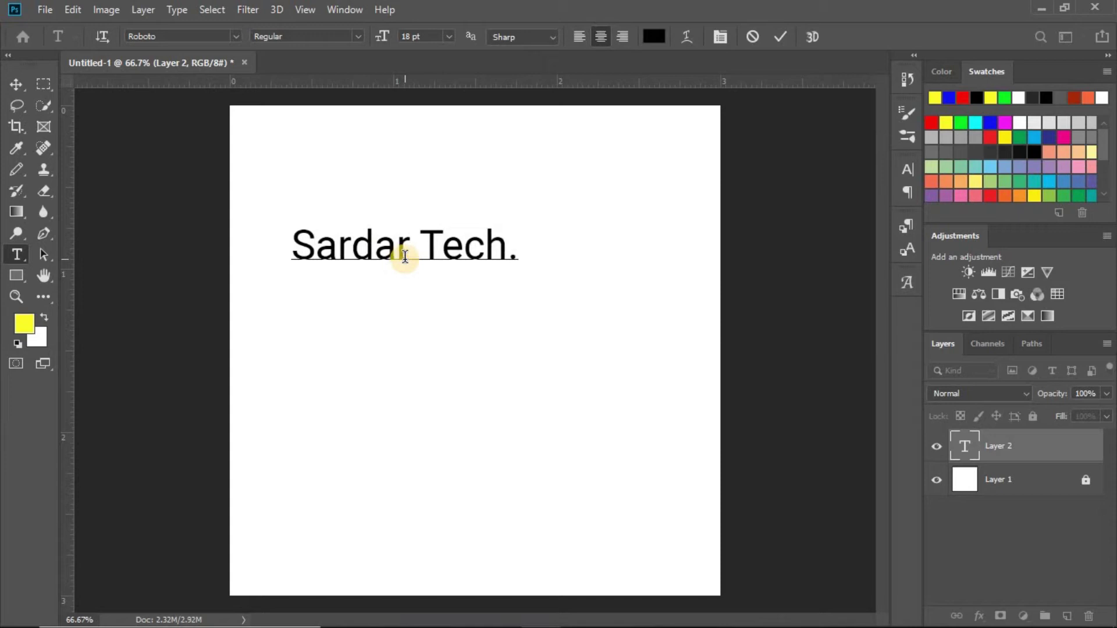
left_click(780, 37)
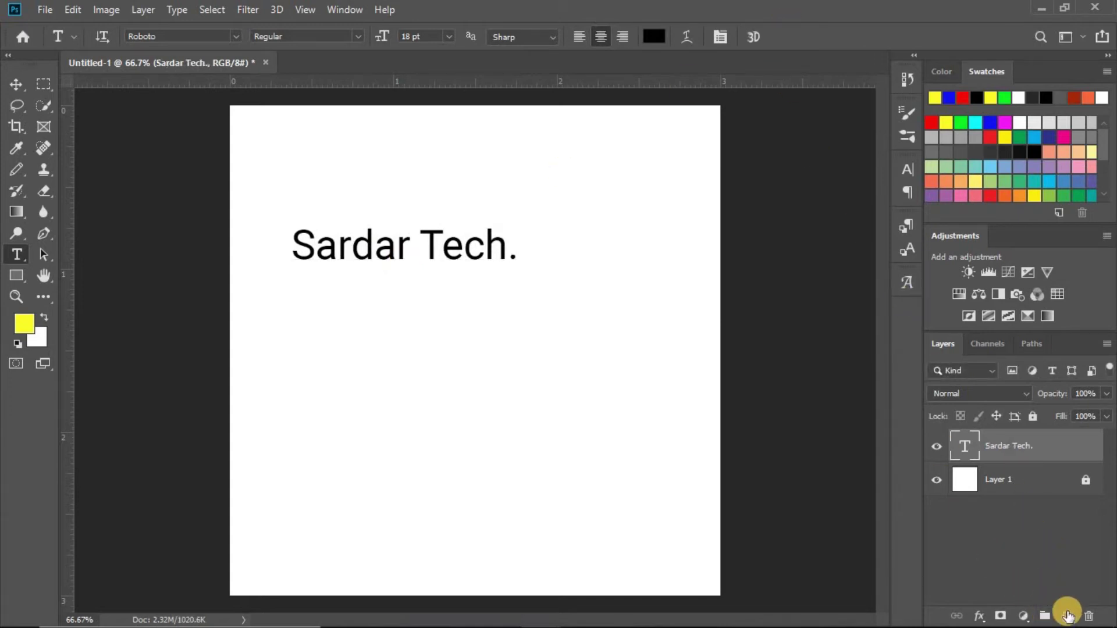
Step: Add a new layer and draw a red rectangle about 440 by 109 px covering the "Sardar Tech." text, closing the floating panel
left_click(1068, 615)
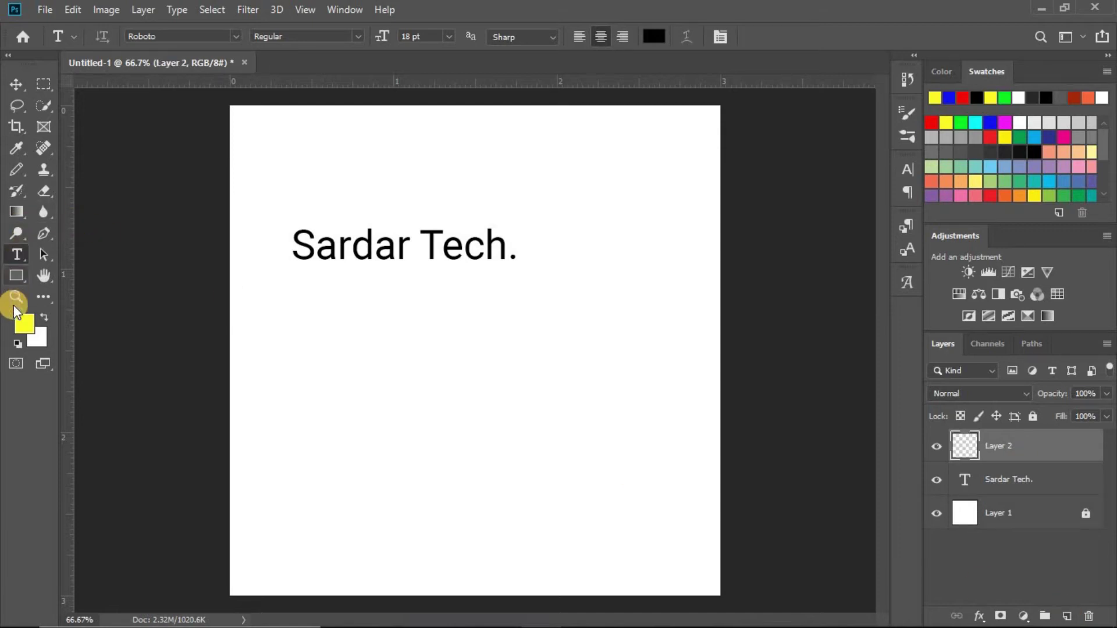
left_click(16, 276)
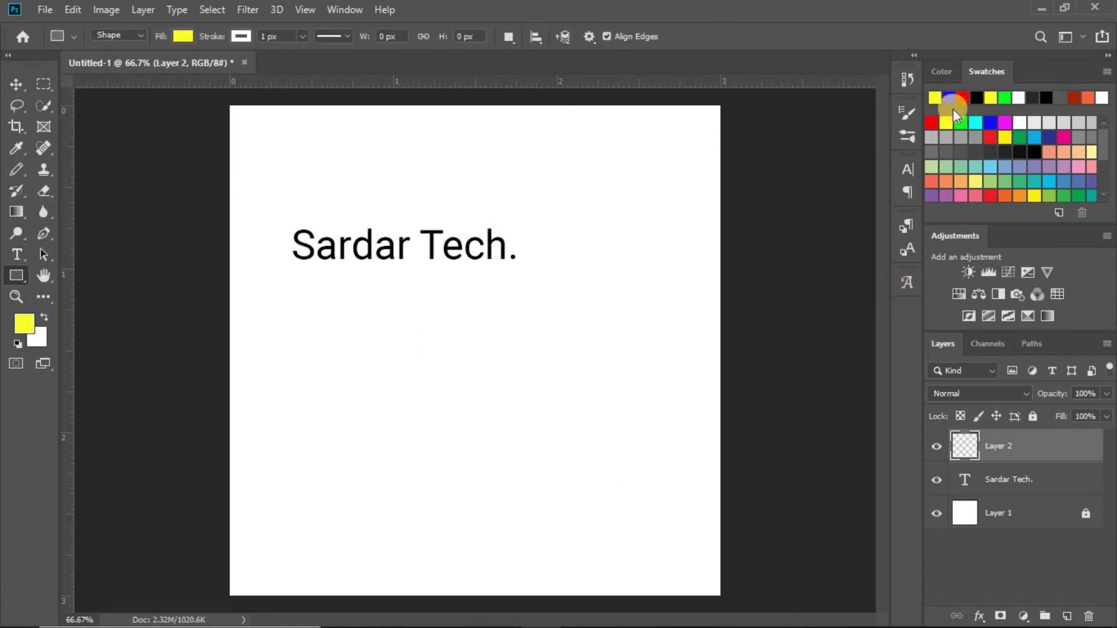
left_click(964, 97)
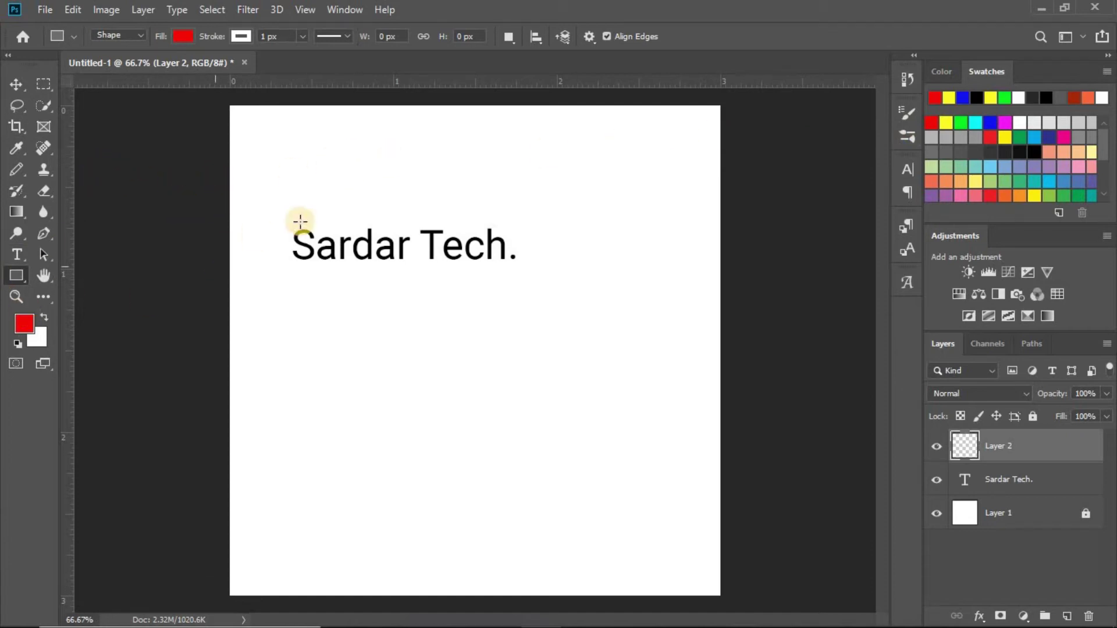
left_click_drag(284, 216, 523, 270)
left_click(567, 159)
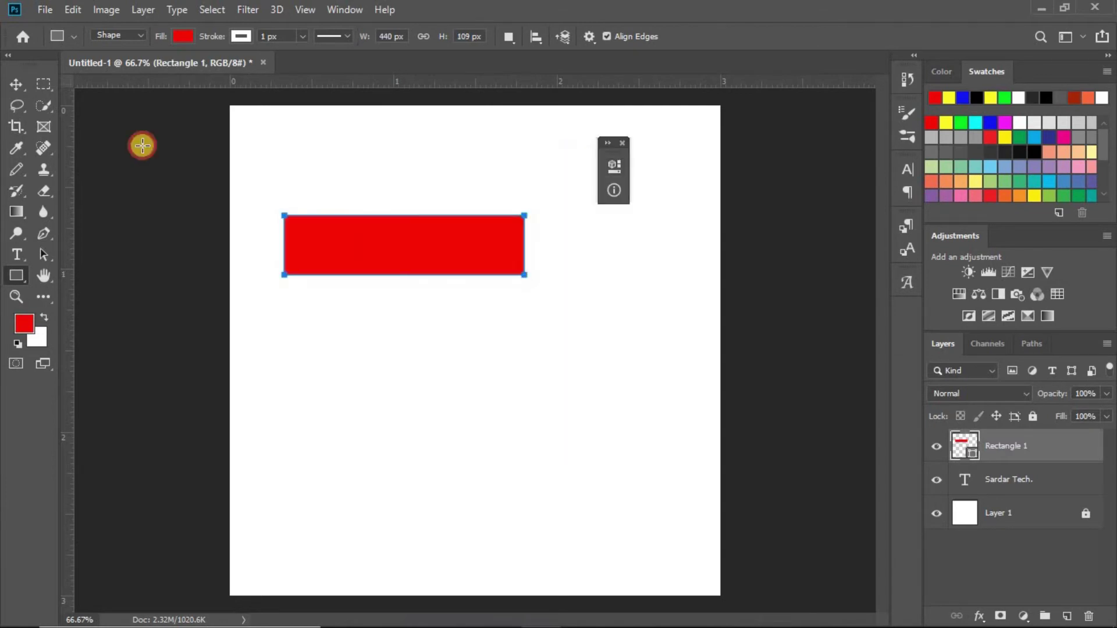
left_click(16, 85)
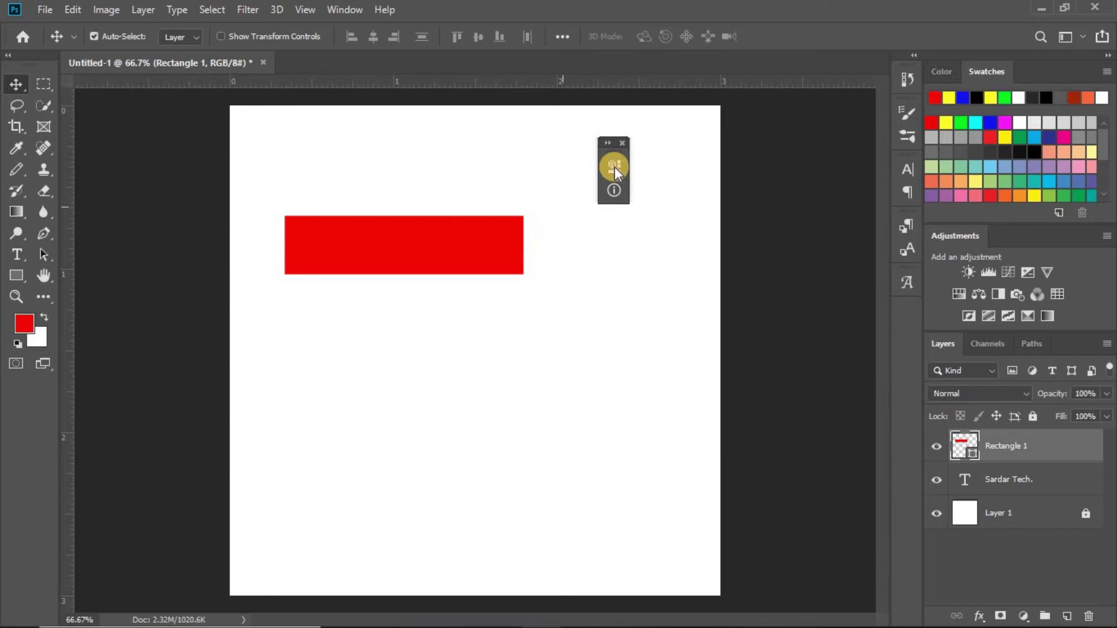
left_click(623, 143)
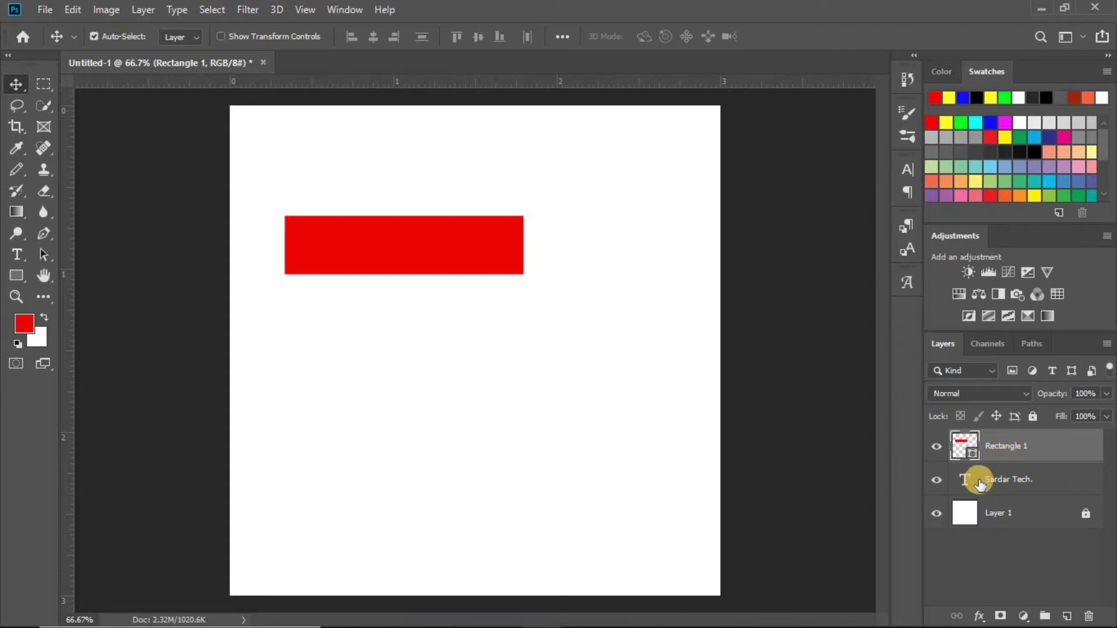
Step: Select the Sardar Tech. layer and then Rectangle 1, and move the red rectangle up to just above the text
left_click(1027, 483)
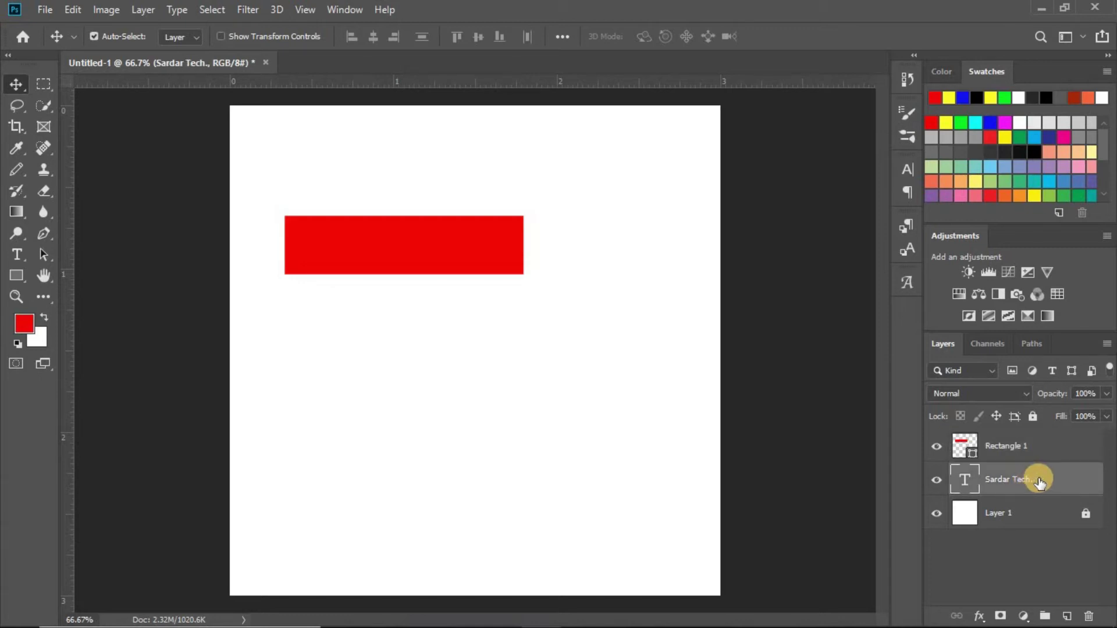
left_click(1036, 446)
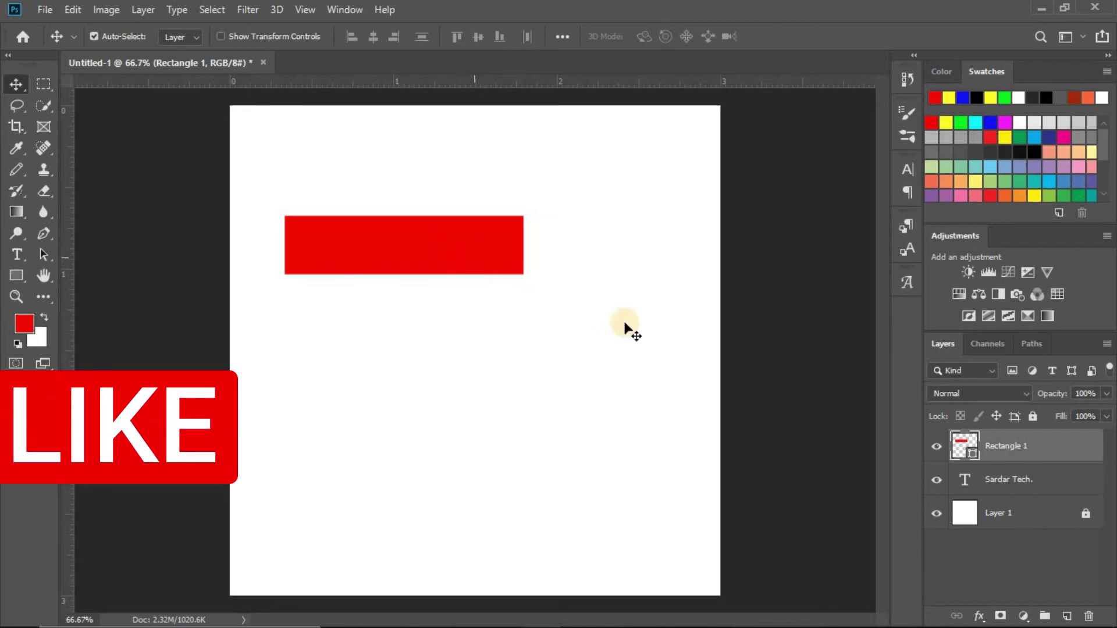
left_click_drag(426, 256, 424, 192)
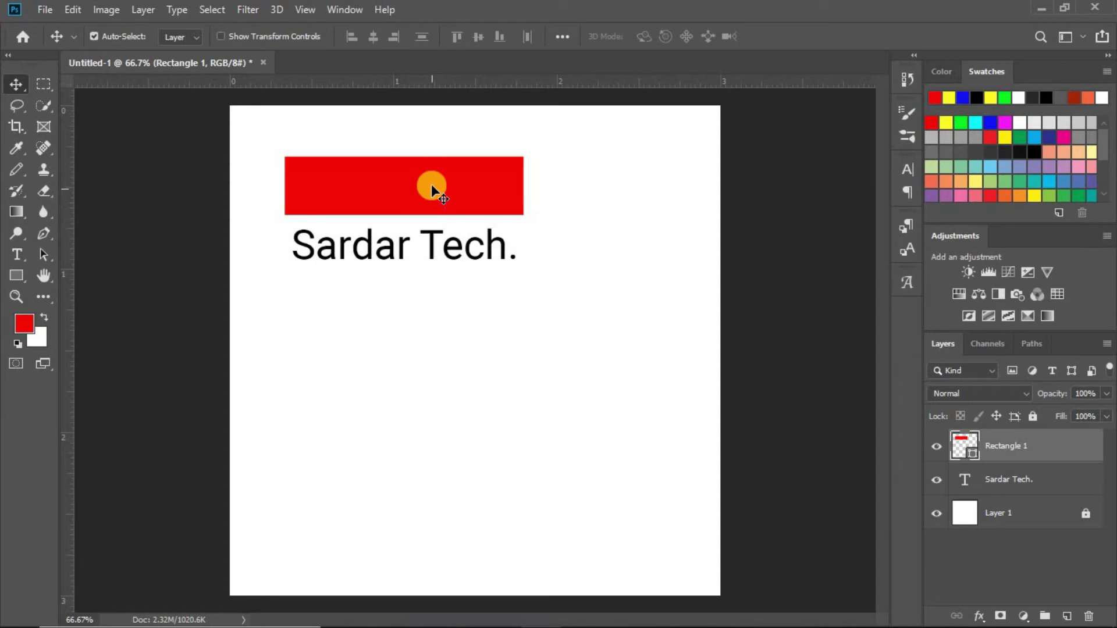
Step: Move the red rectangle down over the text and select the Rectangle 1 and Sardar Tech. layers together
left_click_drag(431, 187, 432, 240)
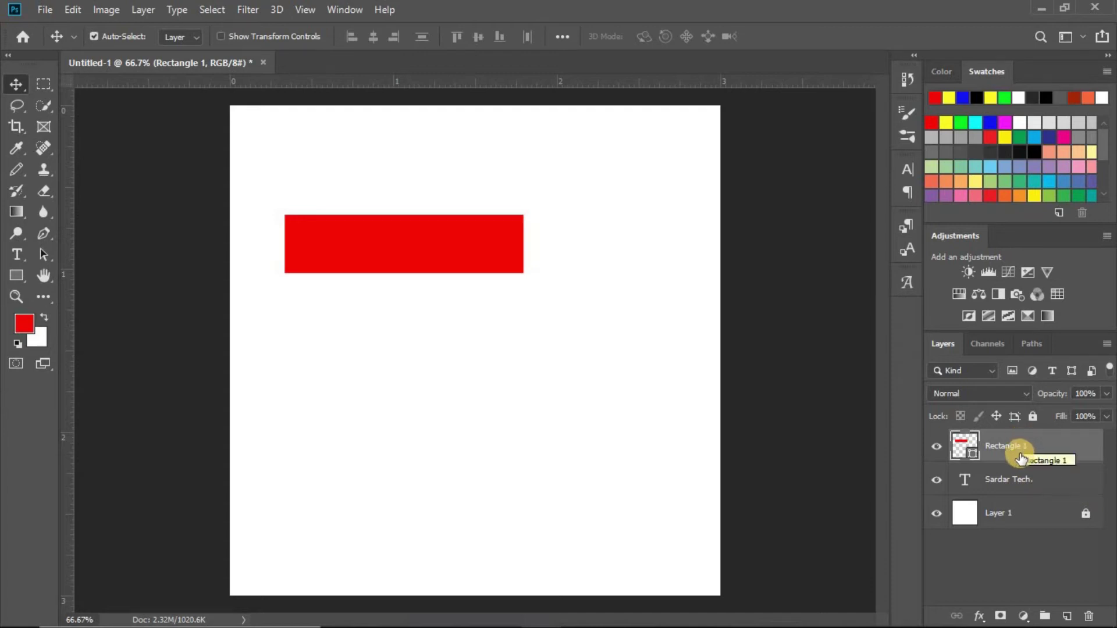
key("ctrl")
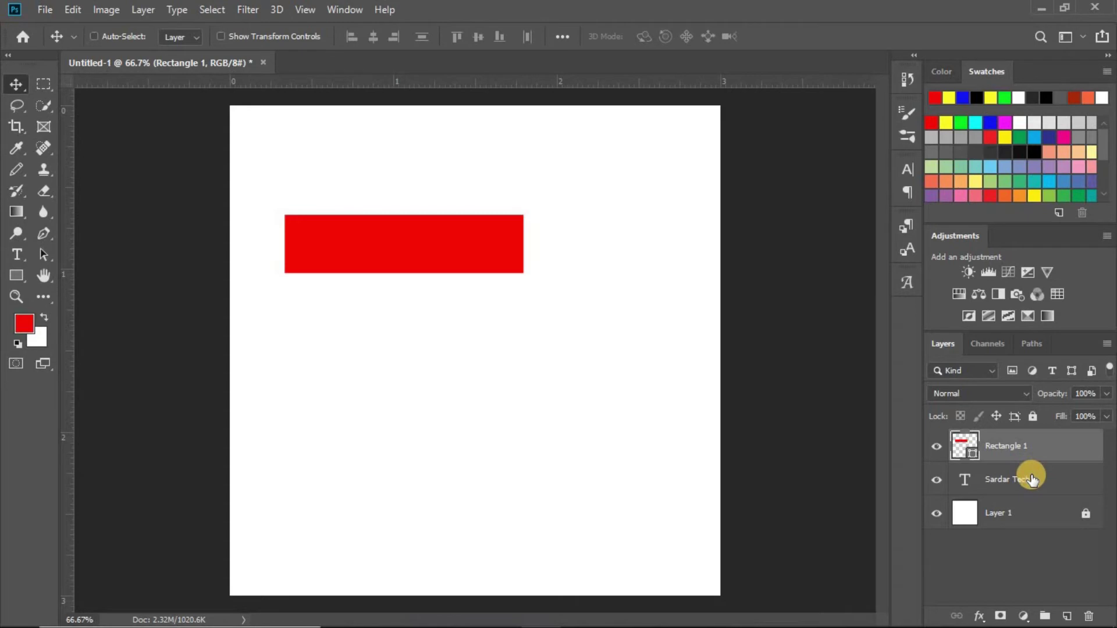
left_click(1032, 479, "ctrl")
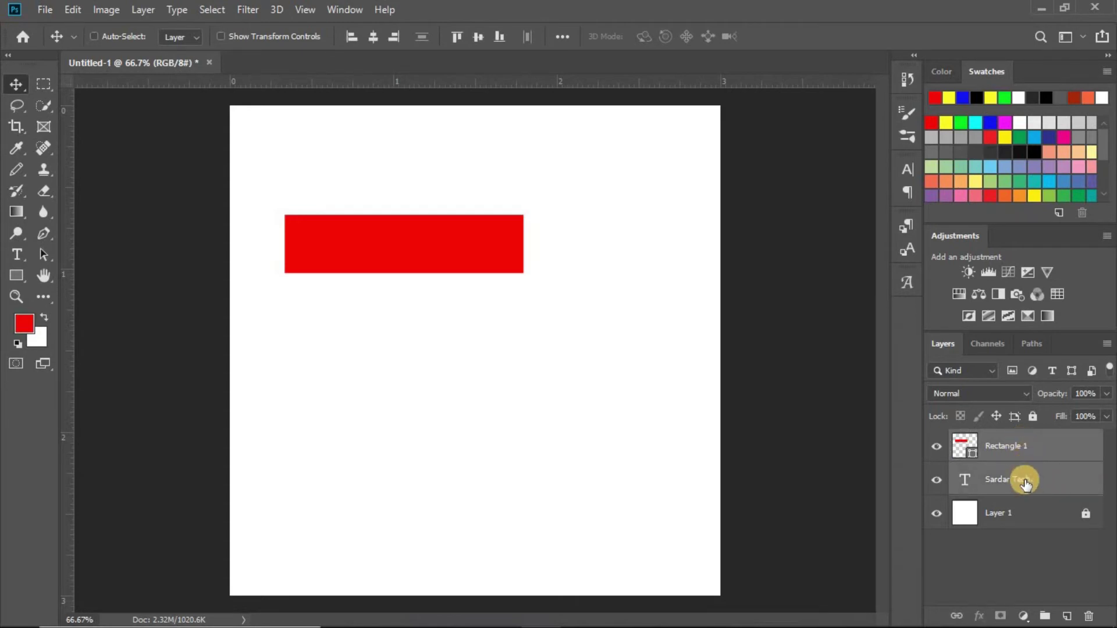
Step: Add two new empty layers above the Rectangle 1 layer
left_click(1069, 616)
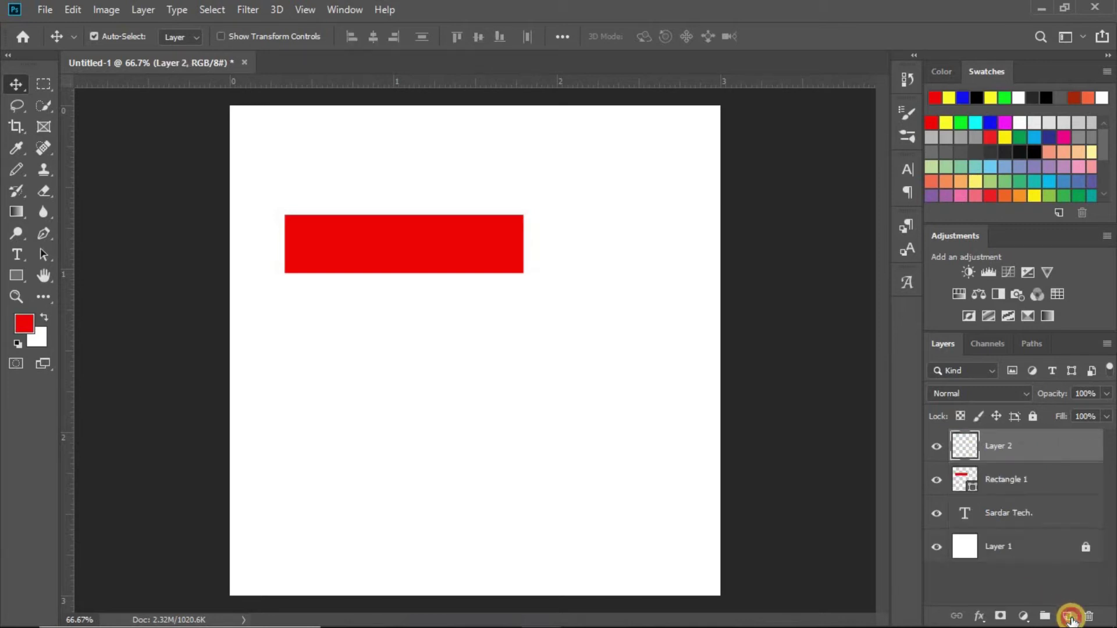
left_click(1069, 617)
left_click(1019, 446)
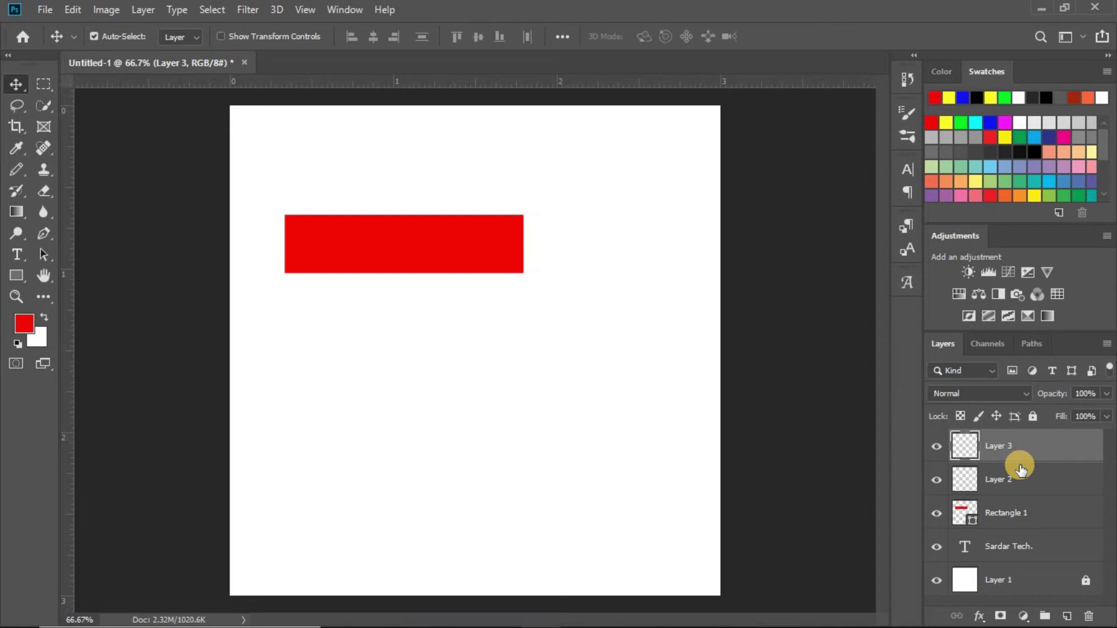
Step: Select Layer 3, Layer 2, Rectangle 1 and Sardar Tech. together by adding them to the selection one at a time
left_click(1036, 443)
key("ctrl")
left_click(1033, 477, "ctrl")
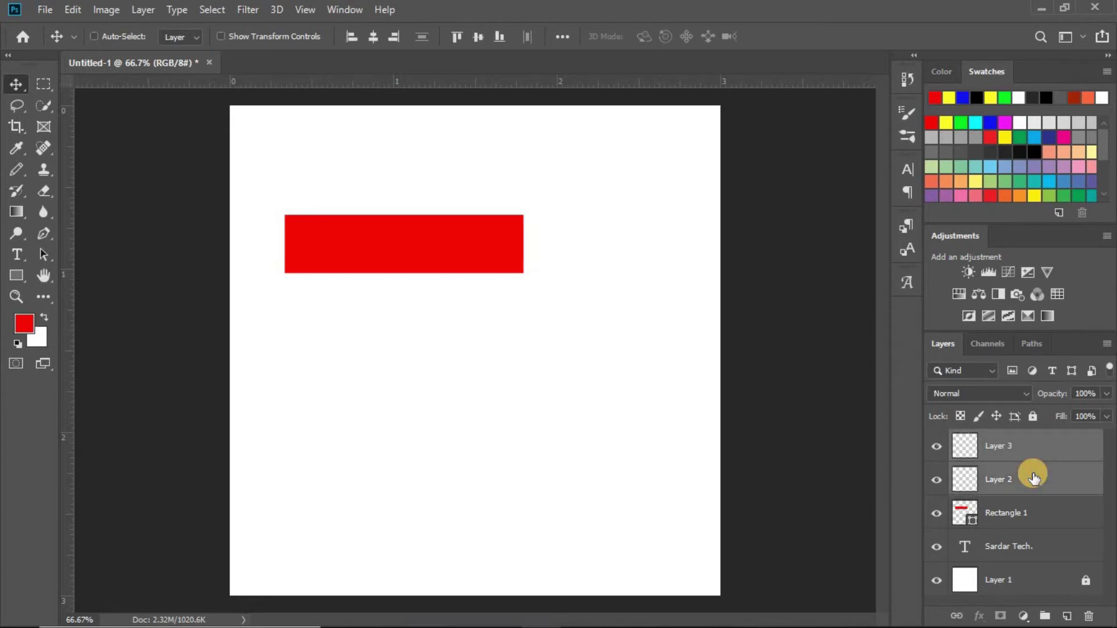
left_click(1039, 510, "ctrl")
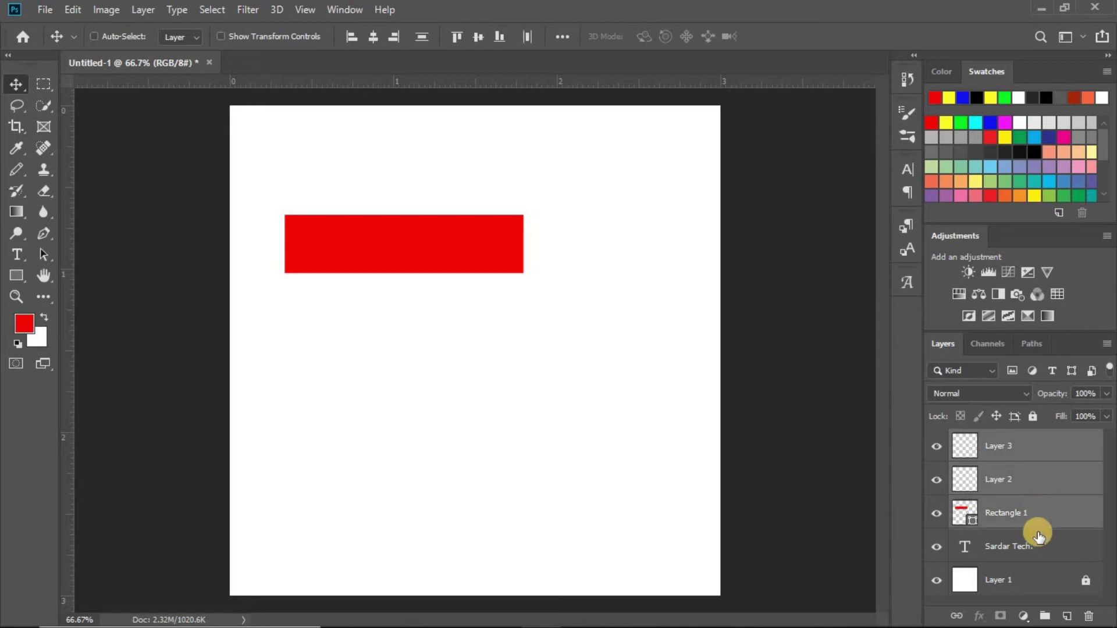
left_click(1039, 541, "ctrl")
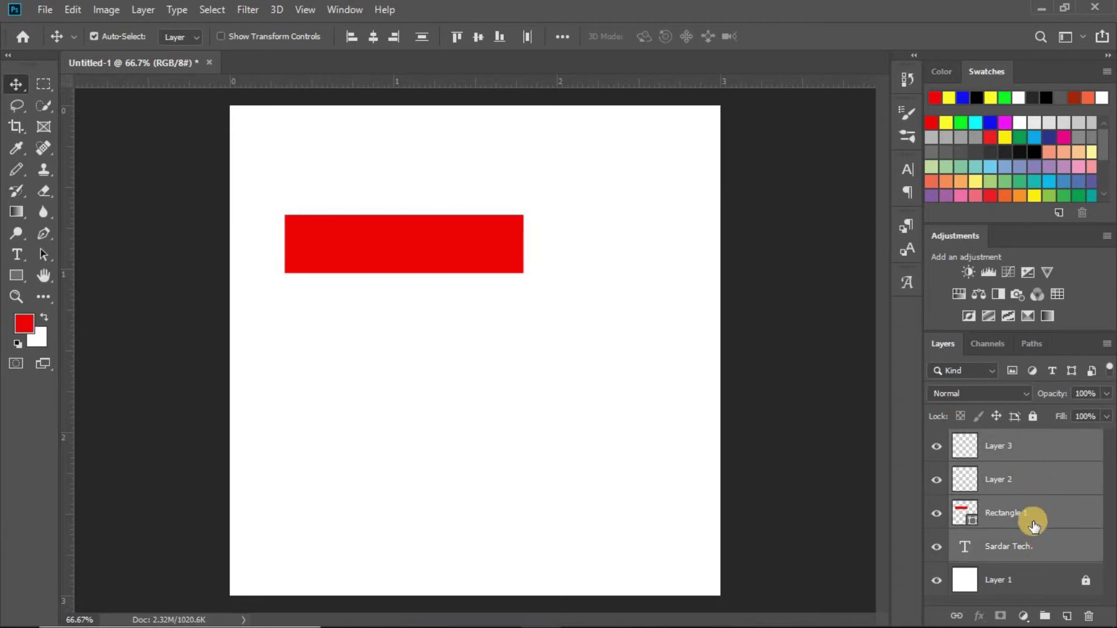
Step: Select the whole range of layers from Layer 3 to Sardar Tech. and group them
left_click(1039, 445)
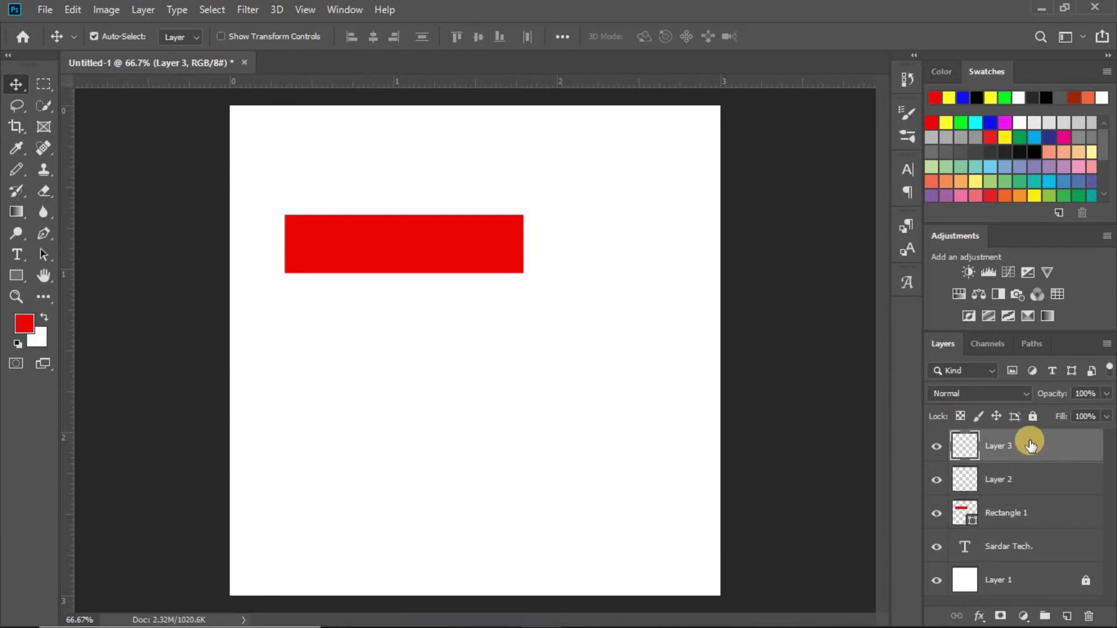
left_click(1042, 547, "shift")
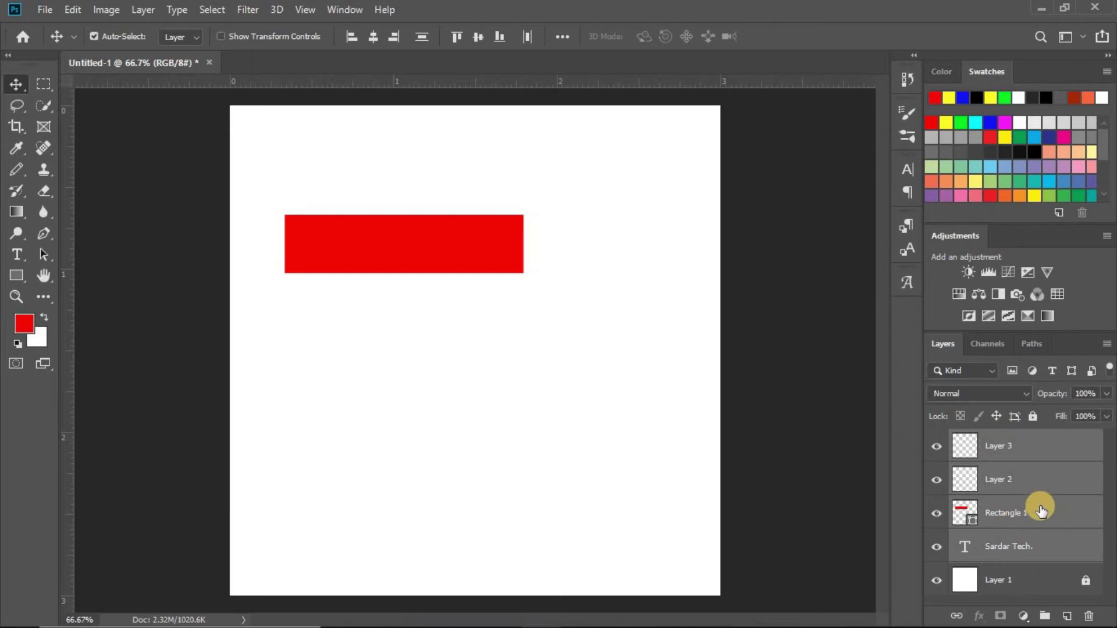
left_click(1046, 617)
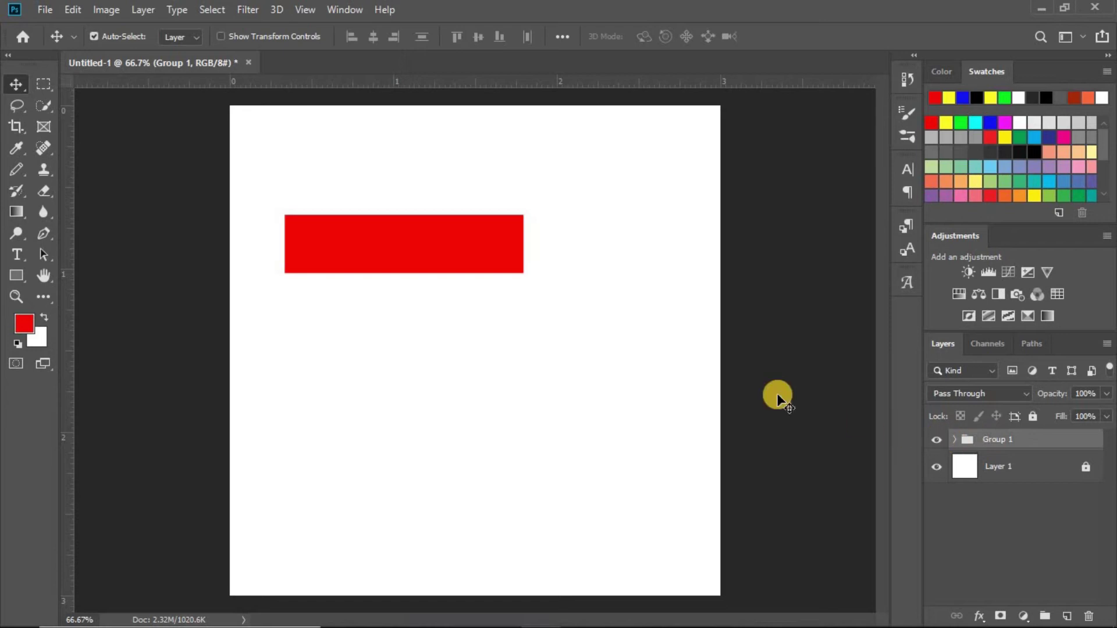
Step: Move the red rectangle up off the text and place the Sardar Tech. layer above Rectangle 1 within the group
left_click_drag(429, 255, 459, 189)
left_click_drag(1039, 565, 1045, 532)
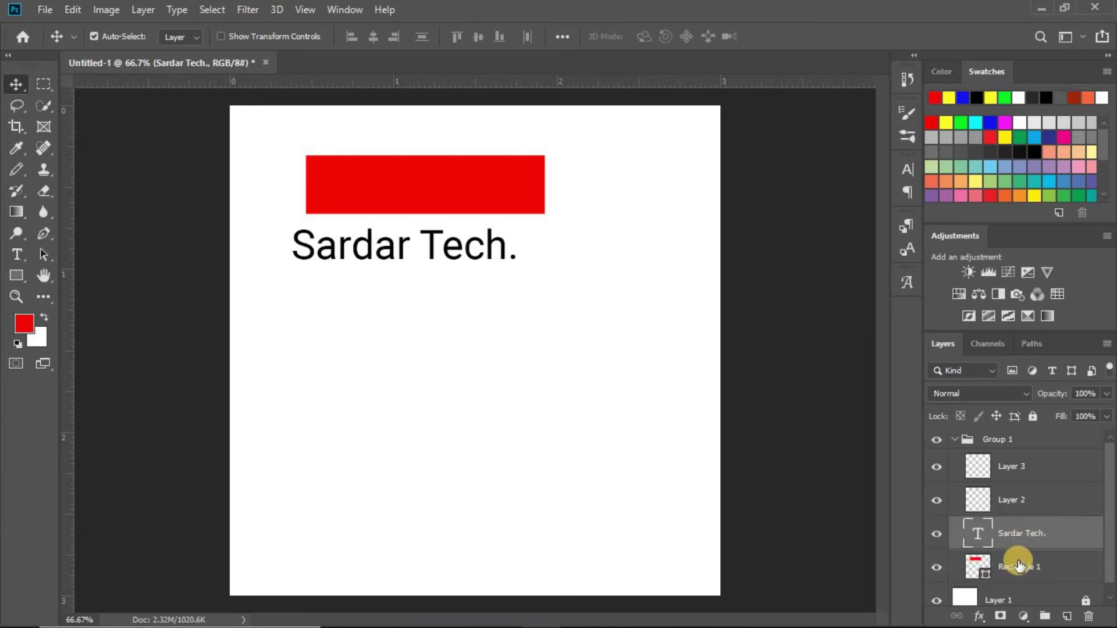
Step: Move the "Sardar Tech." text onto the red rectangle and nudge it slightly to the right
left_click_drag(456, 248, 476, 194)
key("Right")
key("Right")
key("Right")
key("Right")
key("Right")
key("Right")
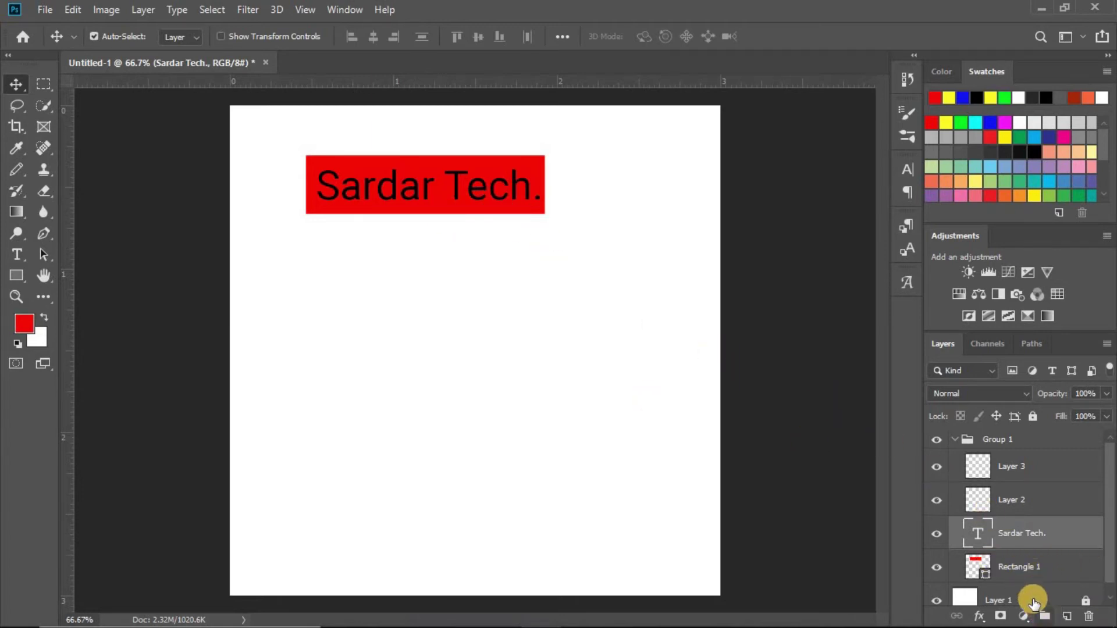
Step: Group the Sardar Tech. and Rectangle 1 layers into a nested group inside Group 1
key("ctrl")
left_click(1031, 568, "ctrl")
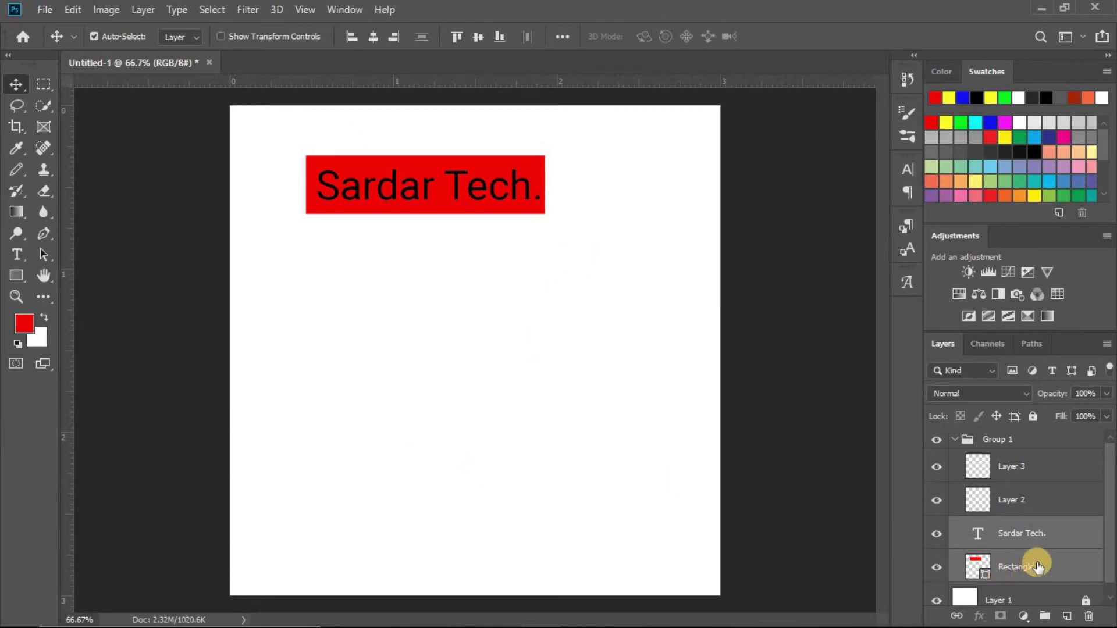
left_click(1045, 619)
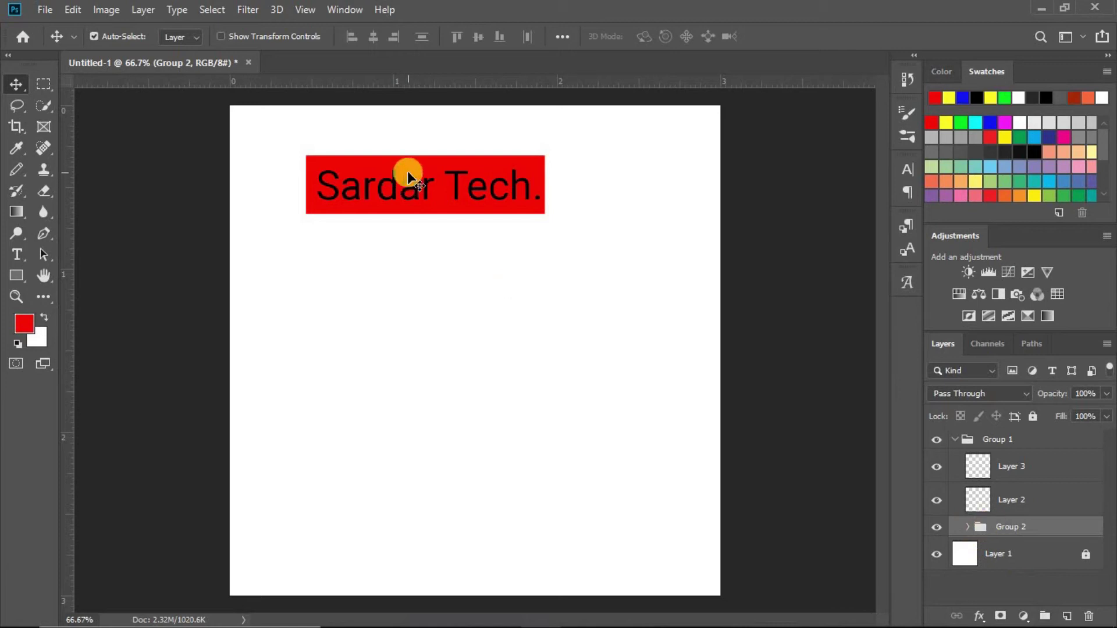
Step: Select Group 2 and nudge it in small steps down, right, up and down again, ending slightly right of its starting place
left_click(460, 184)
left_click(1019, 527)
key("Down")
key("Down")
key("Down")
key("Down")
key("Down")
key("Down")
key("Down")
key("Down")
key("Down")
key("Down")
key("Down")
key("Down")
key("Down")
key("Down")
key("Down")
key("Down")
key("Down")
key("Down")
key("Down")
key("Down")
key("Down")
key("Down")
key("Down")
key("Down")
key("Down")
key("Down")
key("Down")
key("Down")
key("Down")
key("Down")
key("Down")
key("Down")
key("Down")
key("Down")
key("Down")
key("Down")
key("Down")
key("Down")
key("Down")
key("Down")
key("Right")
key("Right")
key("Right")
key("Right")
key("Right")
key("Right")
key("Right")
key("Right")
key("Right")
key("Right")
key("Right")
key("Right")
key("Right")
key("Right")
key("Right")
key("Right")
key("Right")
key("Right")
key("Right")
key("Right")
key("Right")
key("Right")
key("Right")
key("Right")
key("Right")
key("Right")
key("Right")
key("Right")
key("Right")
key("Right")
key("Right")
key("Up")
key("Up")
key("Up")
key("Up")
key("Up")
key("Up")
key("Up")
key("Up")
key("Up")
key("Up")
key("Up")
key("Up")
key("Up")
key("Up")
key("Up")
key("Up")
key("Up")
key("Up")
key("Up")
key("Up")
key("Up")
key("Up")
key("Down")
key("Down")
key("Down")
key("Down")
key("Down")
key("Down")
key("Down")
key("Down")
key("Down")
key("Down")
key("Down")
key("Down")
key("Down")
key("Down")
key("Down")
key("Down")
key("Down")
key("Down")
key("Down")
key("Down")
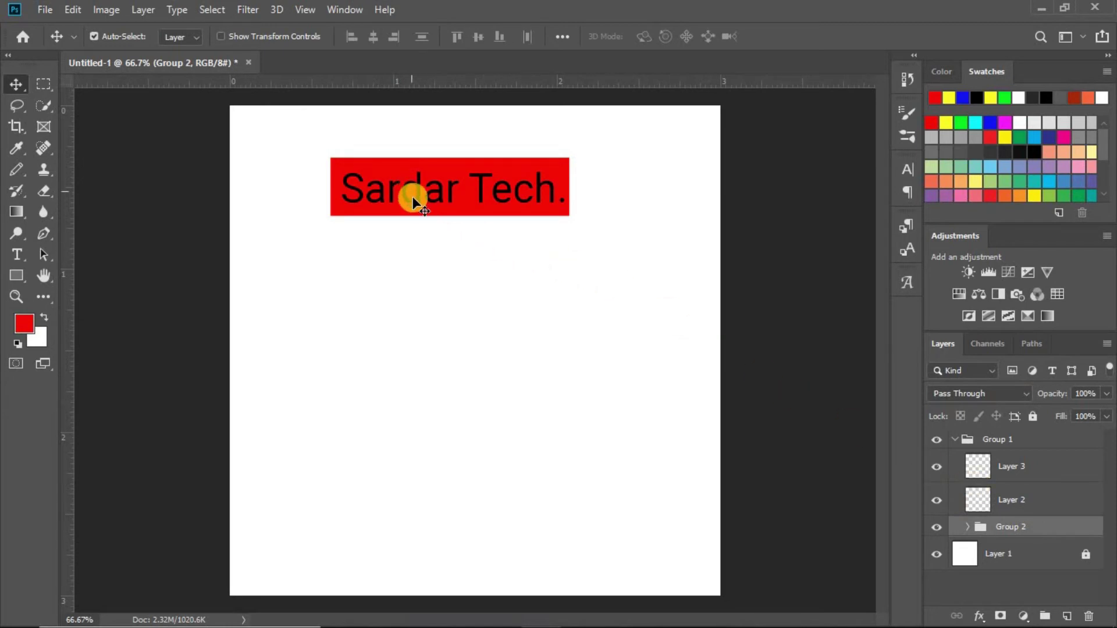
Step: Select the "Sardar Tech." text, the empty Layer 2 and the red rectangle in turn
left_click(451, 190)
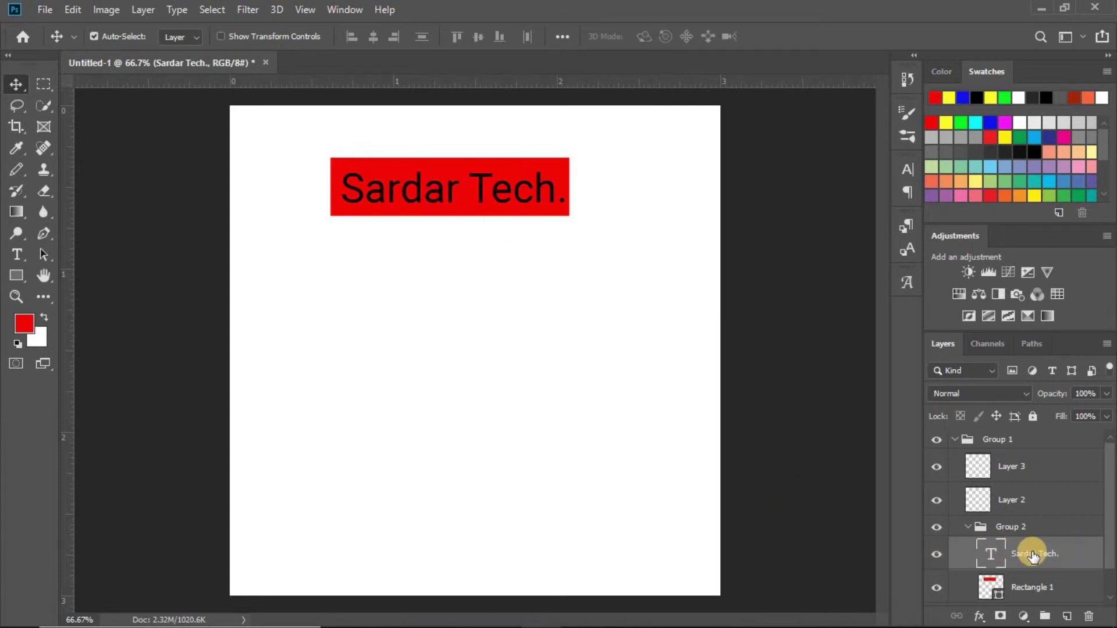
left_click(1045, 502)
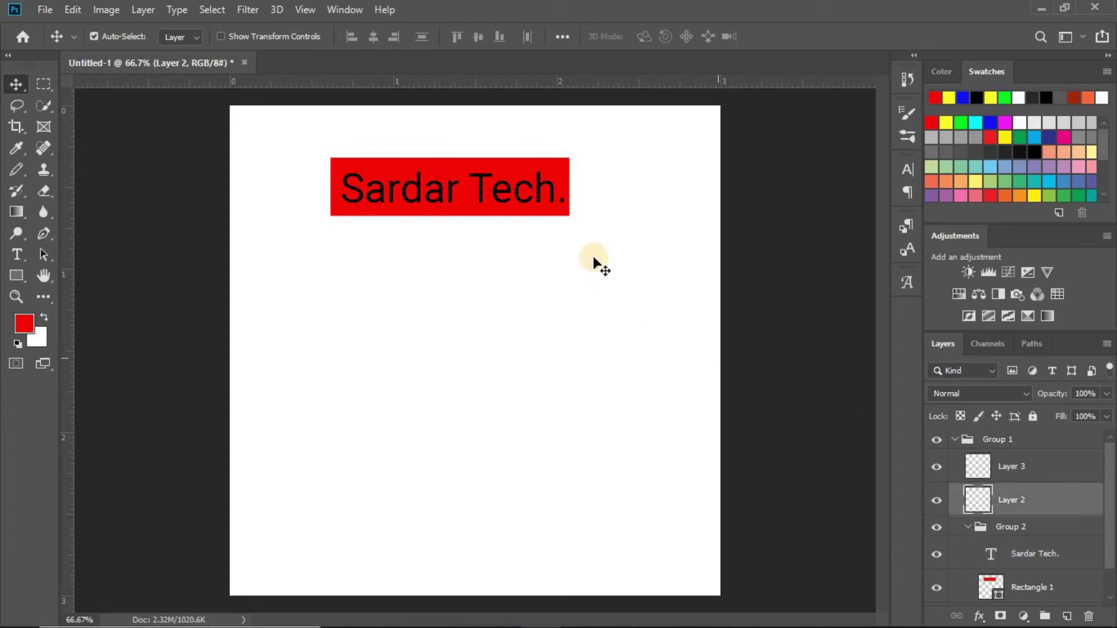
left_click(567, 166)
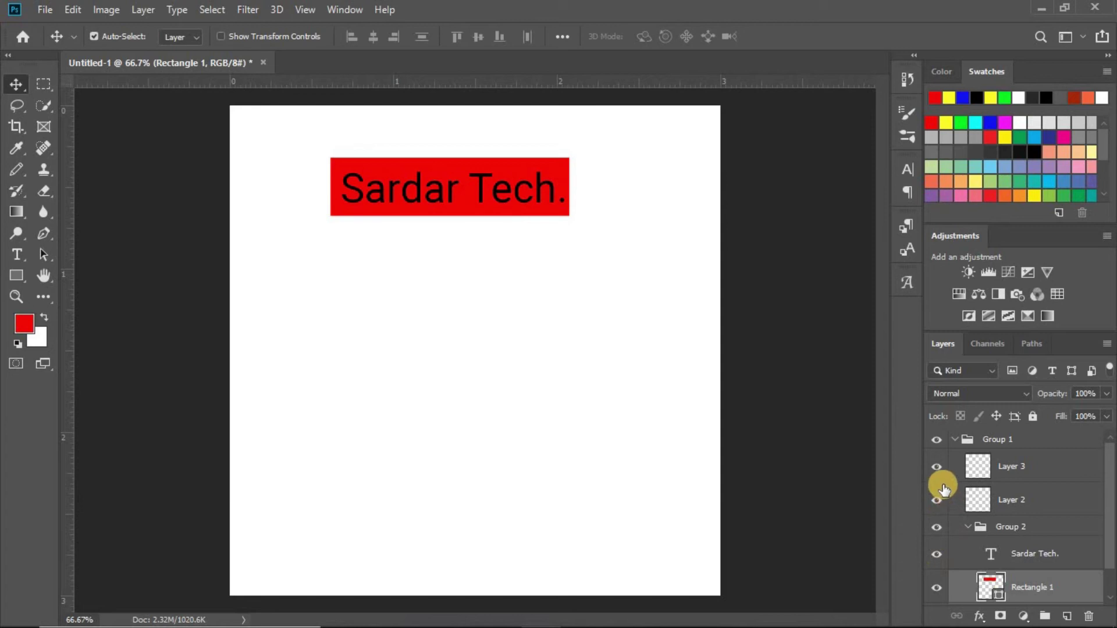
Step: Hide the Rectangle 1 layer and show it again
scroll(989, 544, "down", 1)
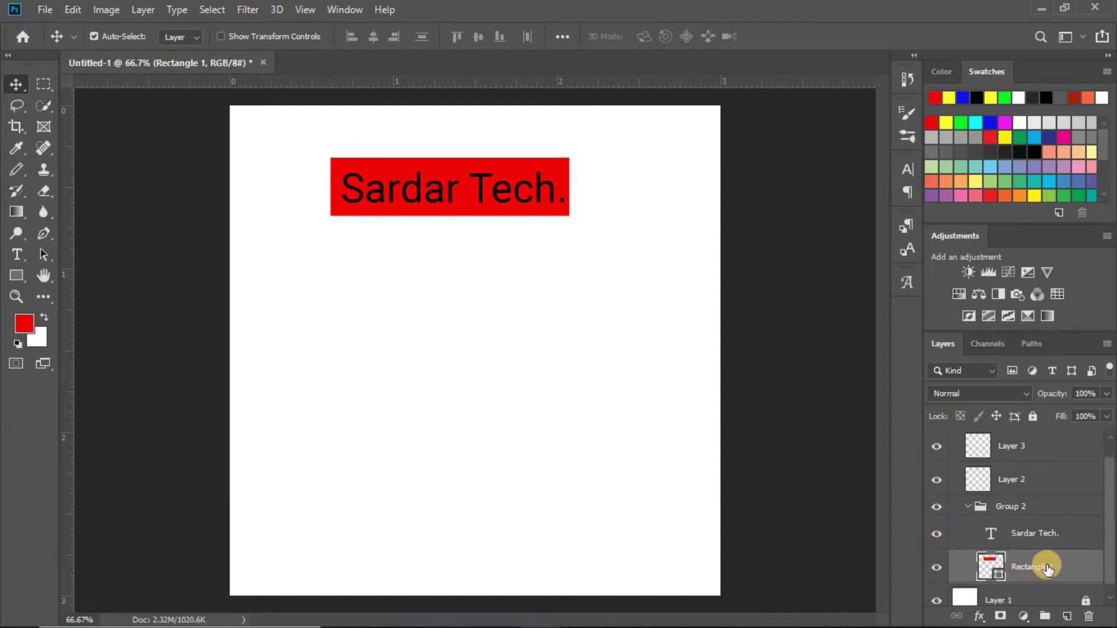
scroll(1018, 558, "down", 1)
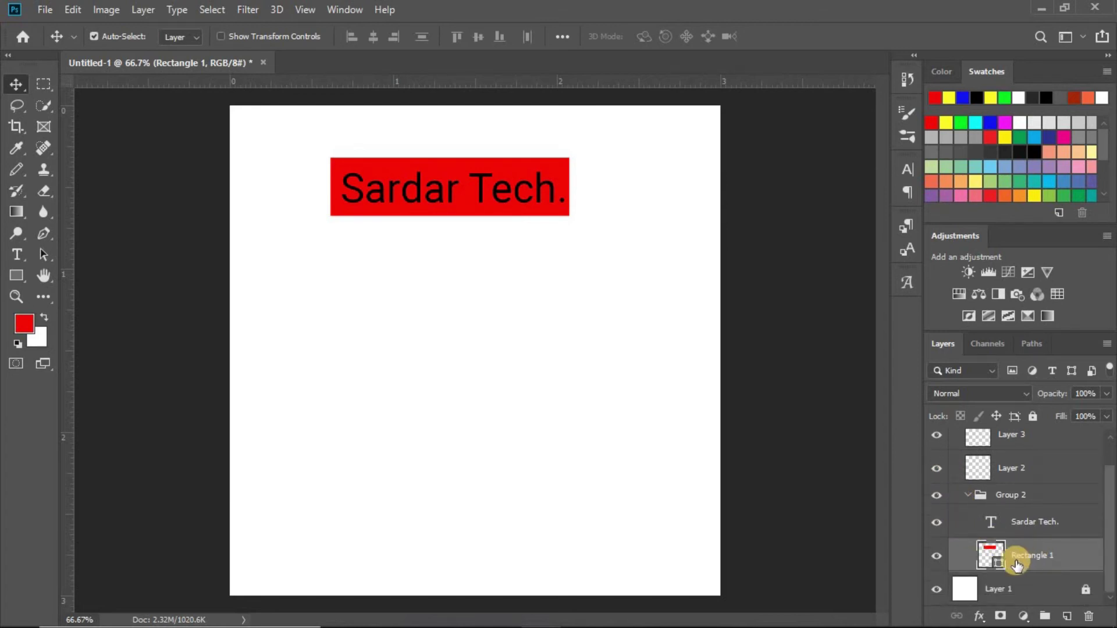
left_click(937, 556)
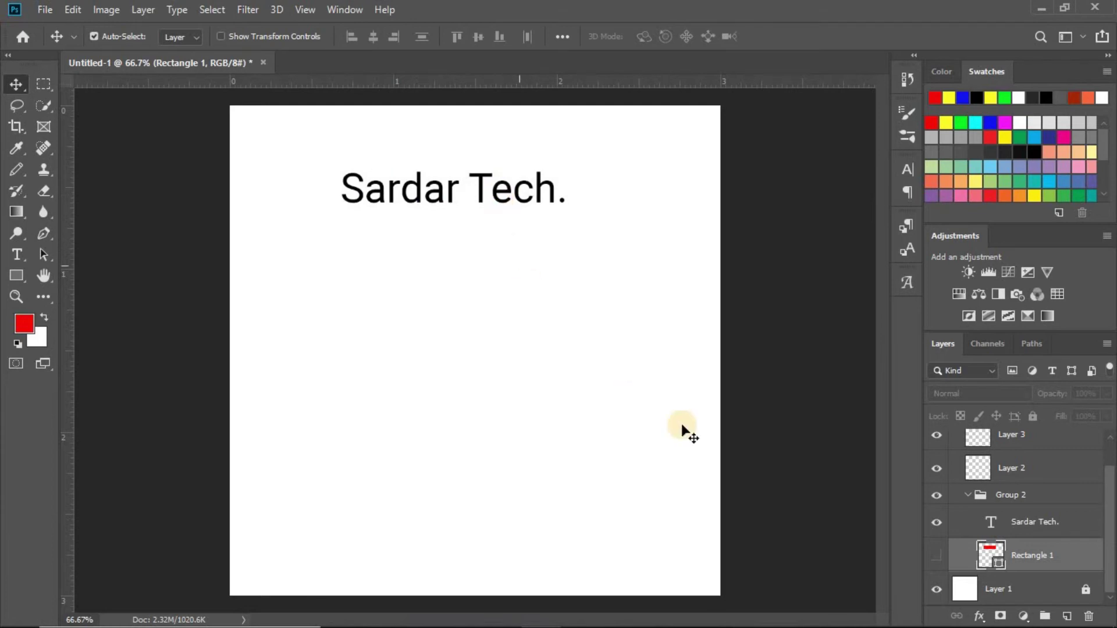
left_click(937, 556)
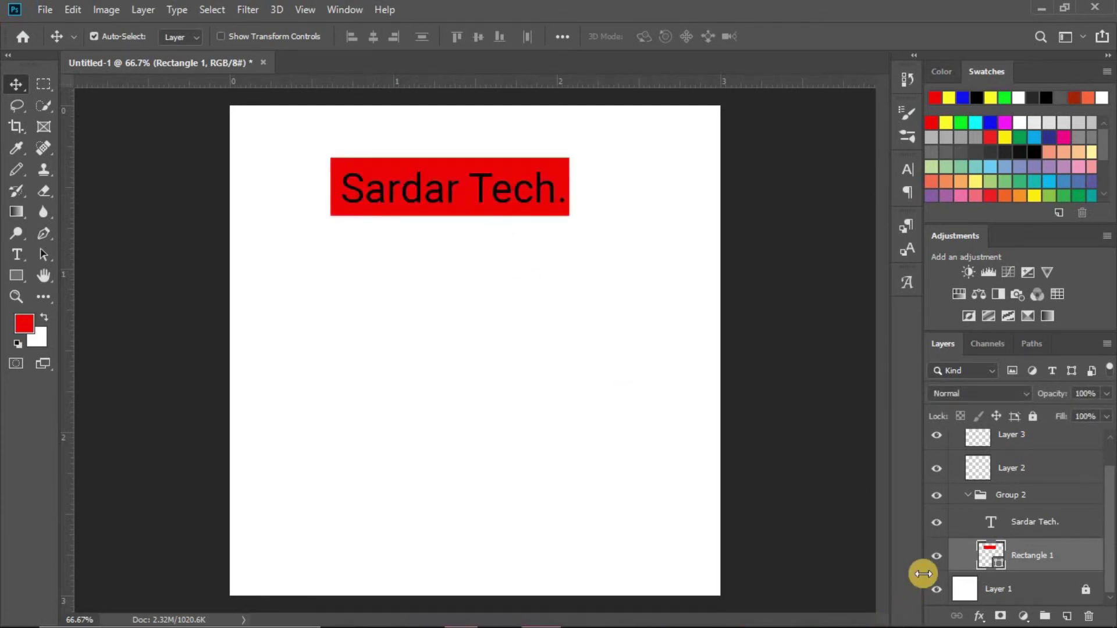
Step: Duplicate the Rectangle 1 layer inside Group 2
scroll(1019, 480, "up", 2)
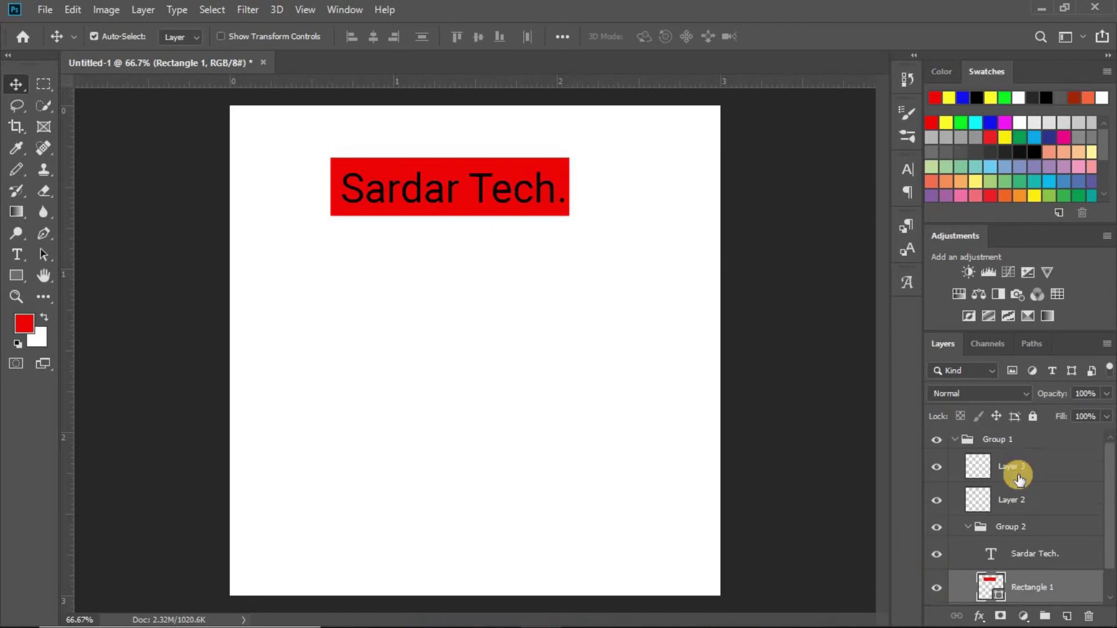
scroll(1025, 554, "down", 1)
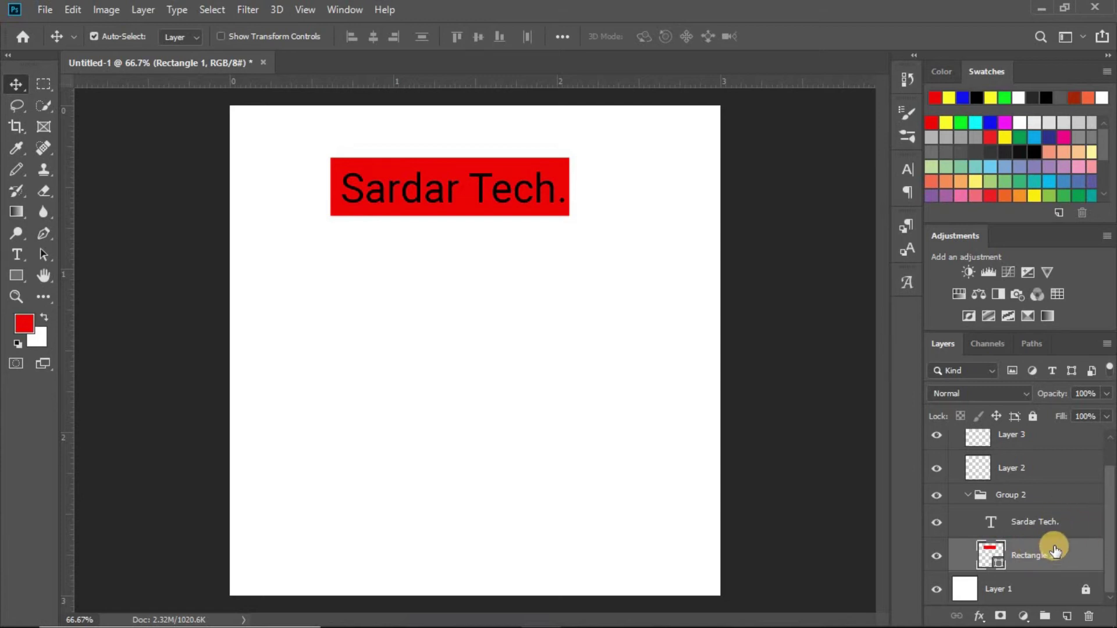
left_click_drag(1057, 550, 1068, 619)
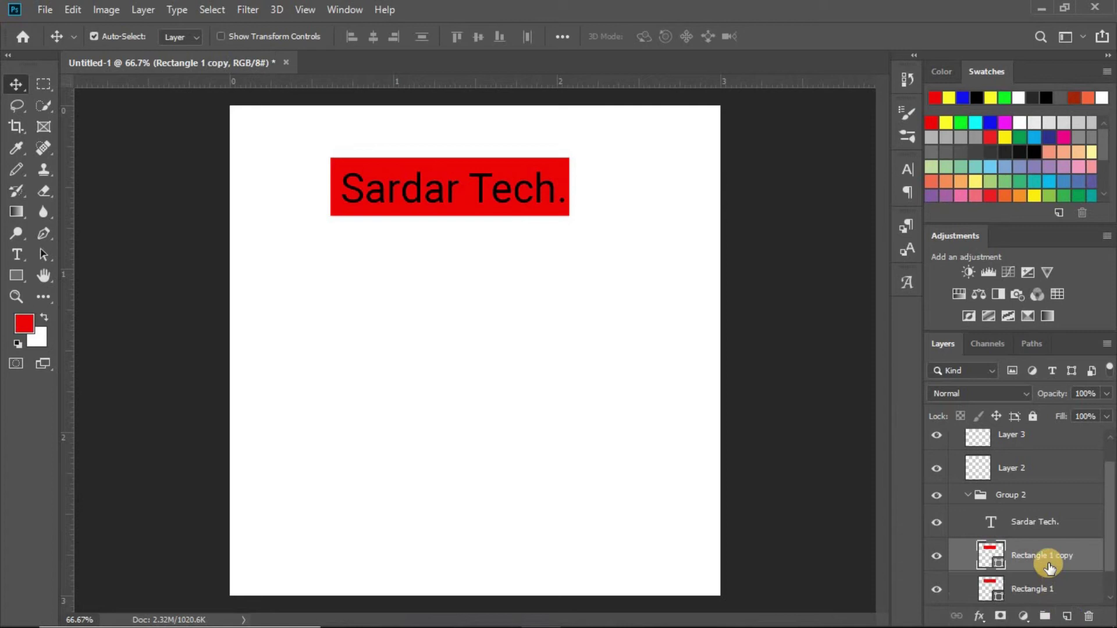
Step: Compare Rectangle 1 and its copy by selecting the two layers alternately
scroll(1048, 565, "down", 1)
left_click(1041, 557)
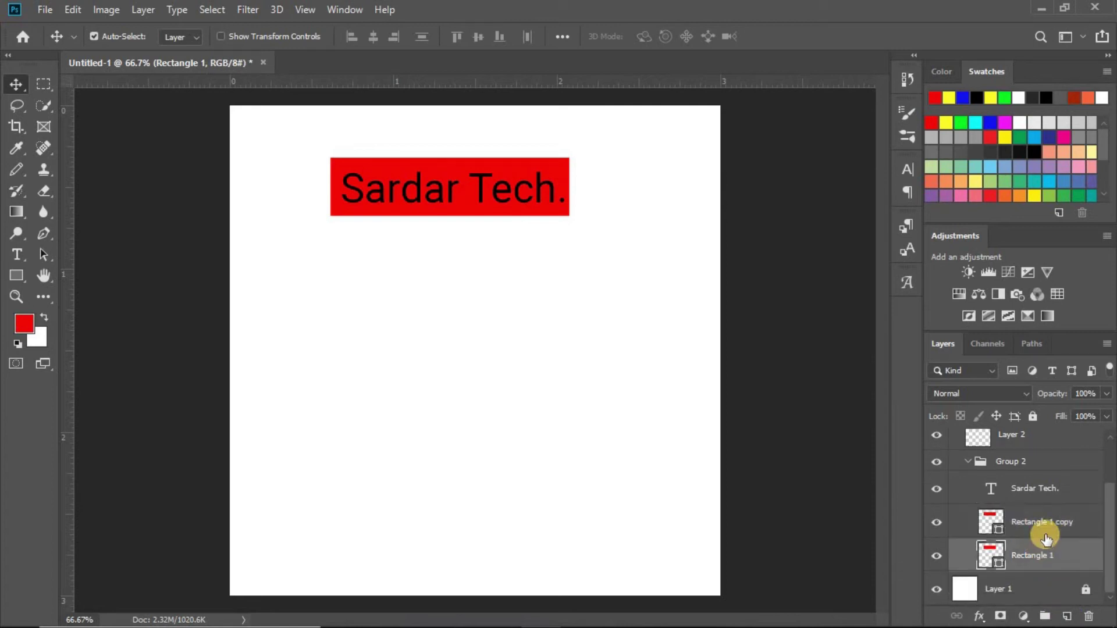
left_click(1056, 534)
left_click(1056, 552)
left_click(1061, 522)
left_click(1055, 556)
Step: Select the Rectangle 1 copy layer and duplicate it
left_click(1061, 520)
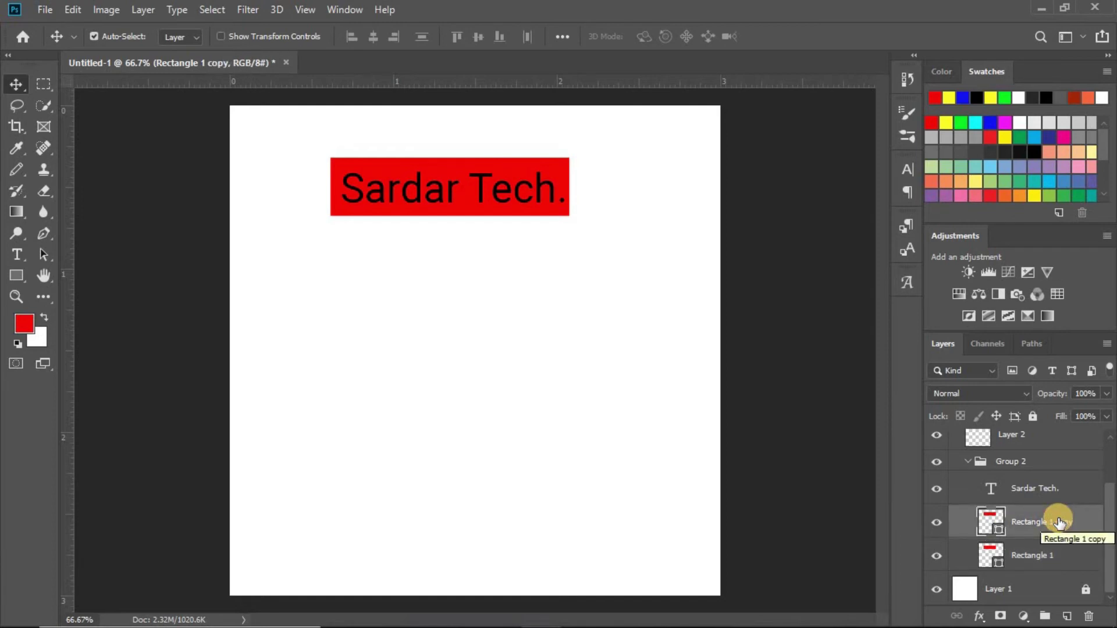
key("ctrl")
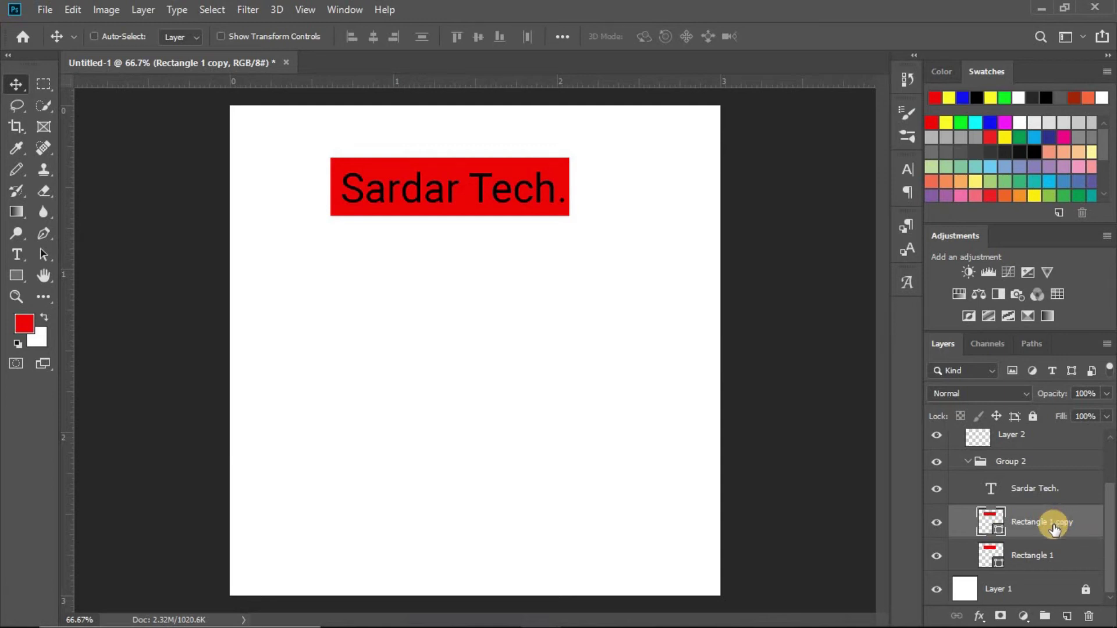
key("ctrl+j")
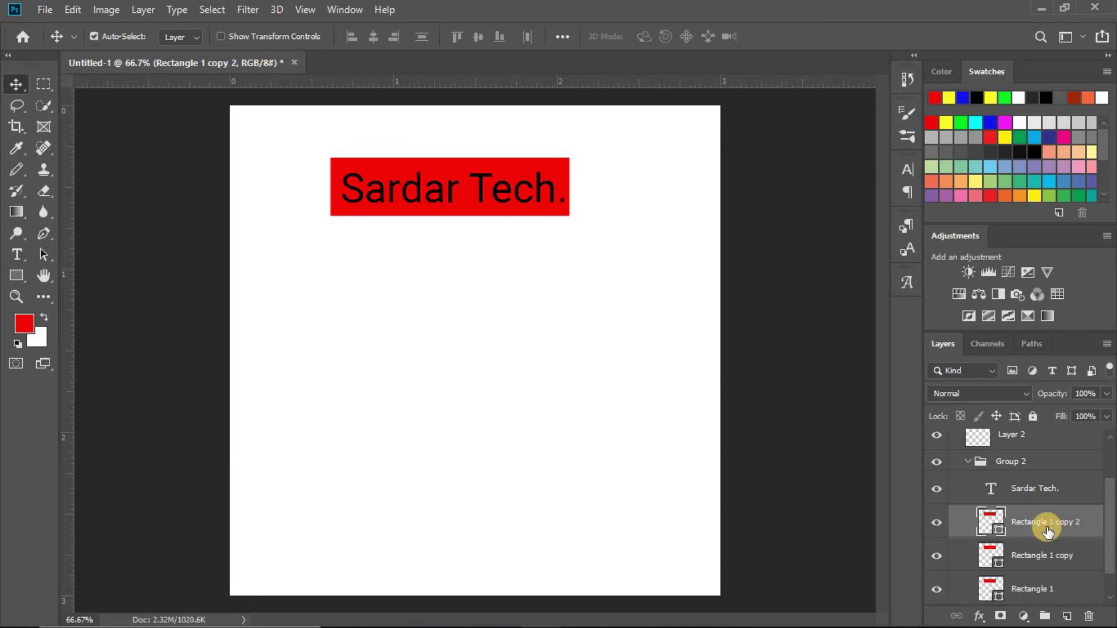
Step: Separate the stacked Rectangle 1, its two copies and the Sardar Tech. text by moving each apart on the canvas
scroll(1047, 531, "down", 1)
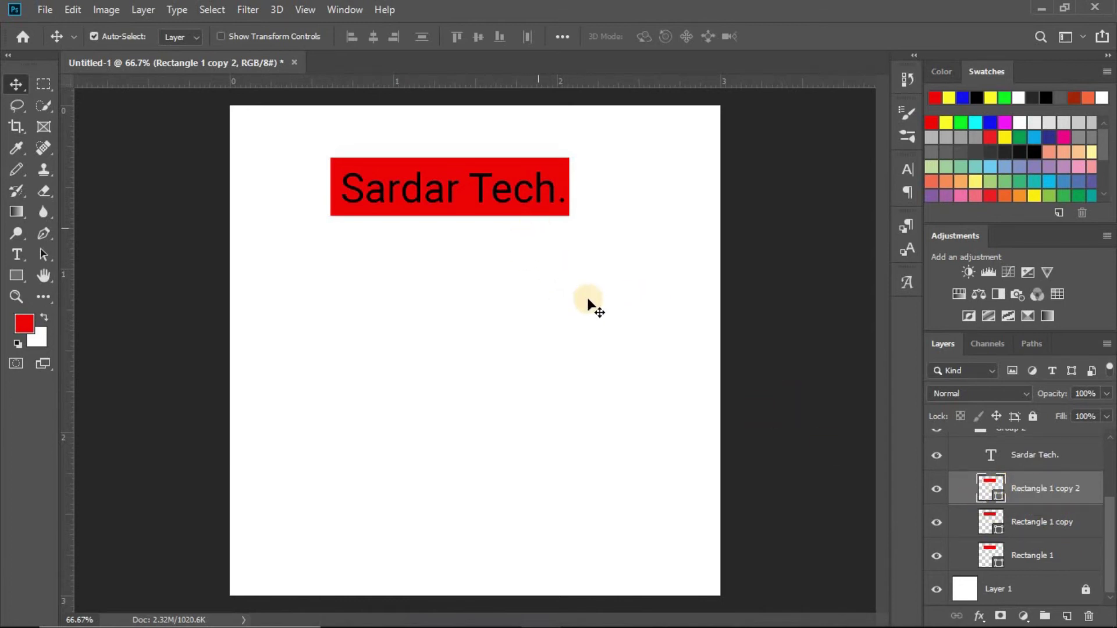
left_click_drag(480, 212, 432, 274)
left_click_drag(508, 210, 622, 151)
left_click_drag(520, 207, 628, 250)
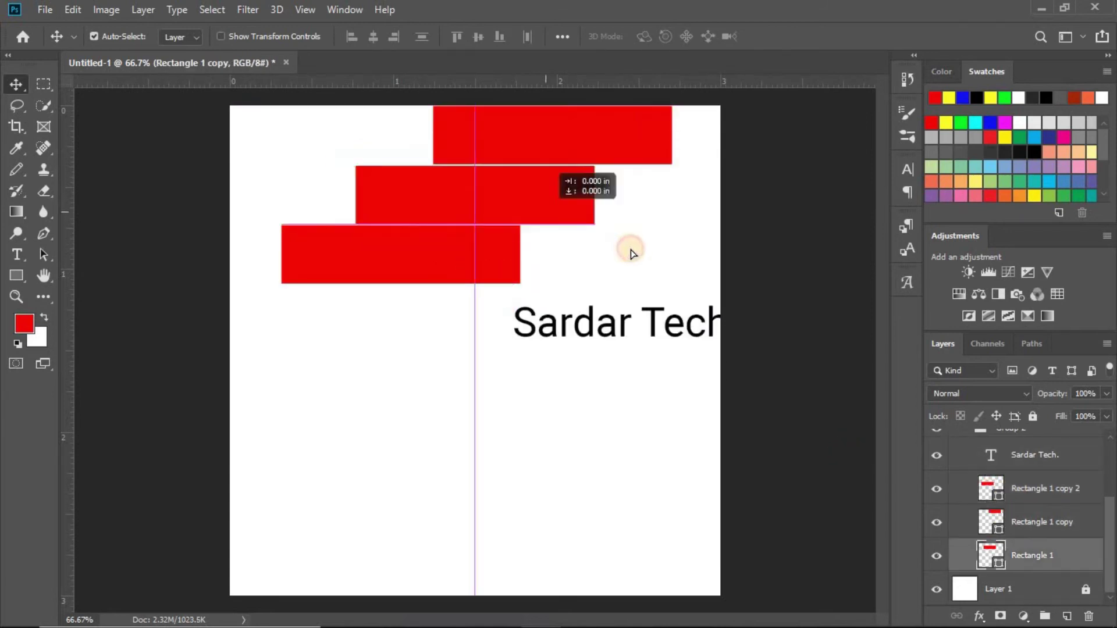
Step: Arrange the three red rectangles in a column along the canvas's left half and place the Sardar Tech. text below them
left_click_drag(463, 252, 445, 349)
left_click_drag(494, 260, 410, 230)
left_click_drag(436, 358, 436, 286)
left_click_drag(565, 329, 470, 401)
left_click_drag(510, 220, 426, 219)
left_click_drag(536, 143, 359, 139)
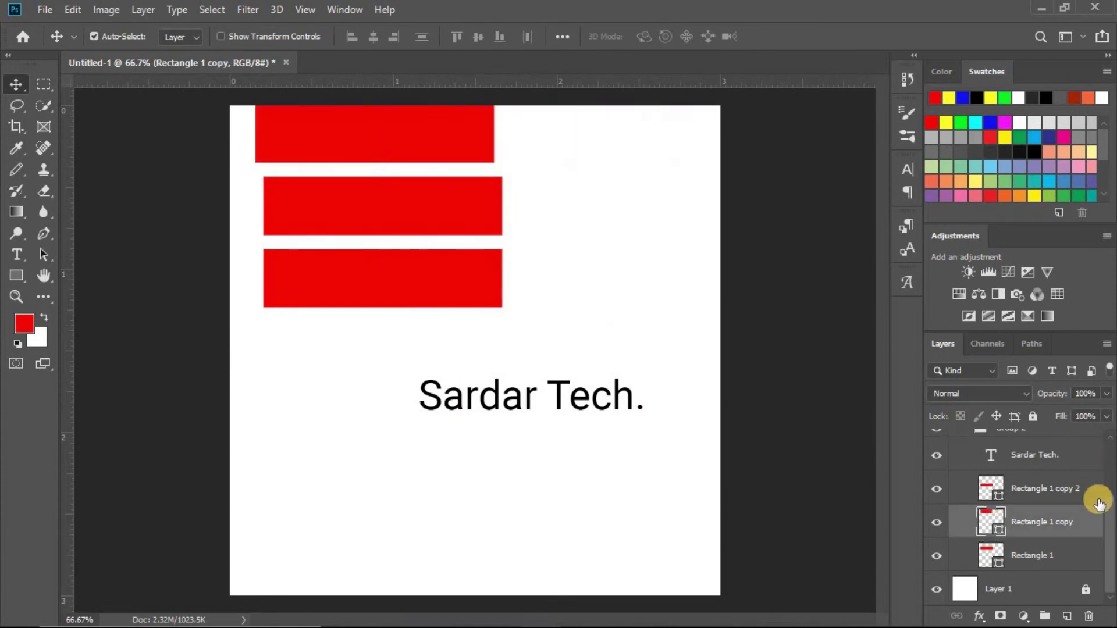
Step: Move the three rectangles toward the canvas's right half and shift the Sardar Tech. text to the left
scroll(1056, 537, "up", 3)
scroll(1057, 538, "down", 3)
scroll(1056, 535, "up", 3)
scroll(1055, 533, "down", 3)
left_click_drag(412, 155, 620, 171)
left_click_drag(417, 226, 628, 242)
left_click_drag(405, 295, 344, 265)
Step: Place Rectangle 1 copy along the canvas's top edge, stretched across its full width, and position the Sardar Tech. text on it
left_click_drag(513, 147, 301, 142)
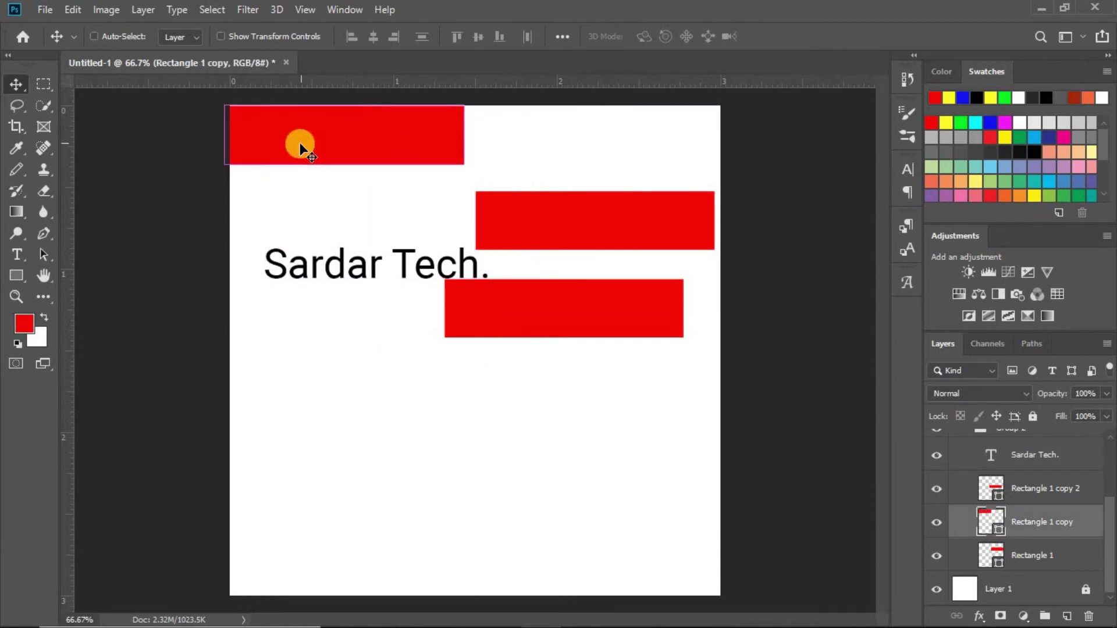
key("ctrl+t")
left_click_drag(653, 129, 756, 117)
left_click(784, 37)
left_click_drag(407, 263, 379, 134)
Step: Move Rectangle 1 copy 2 to the canvas's bottom-left corner and stretch it to about 229% width as a full-width footer
left_click_drag(520, 329, 308, 577)
key("ctrl+t")
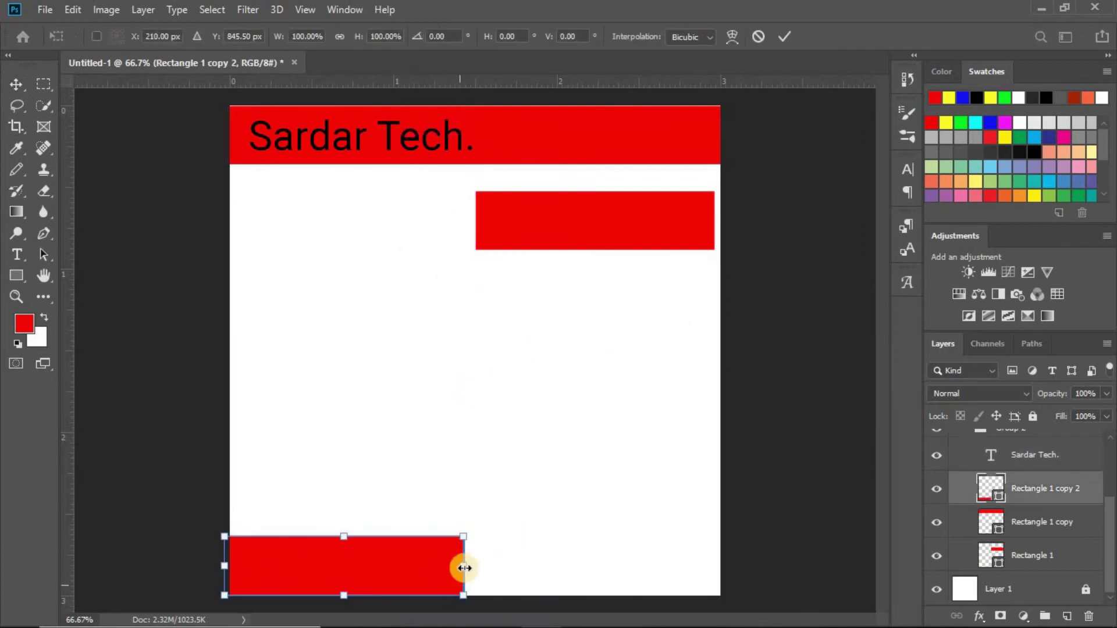
left_click_drag(464, 568, 770, 547)
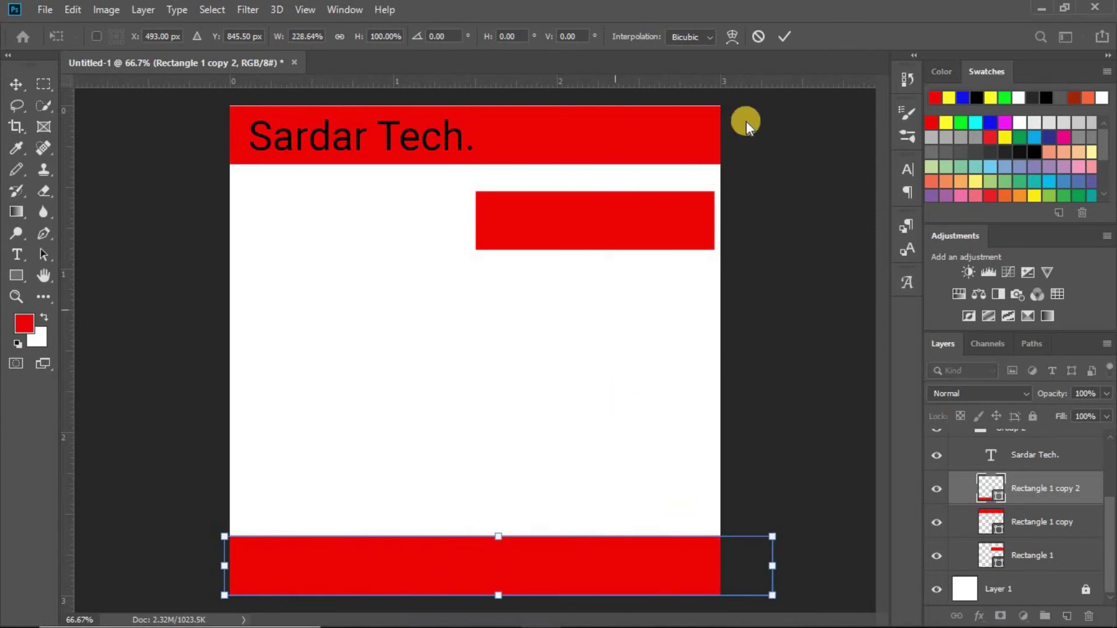
left_click(785, 38)
Step: Stretch Rectangle 1 to about 979% height and 109% width, filling the canvas's right half between the header and footer bands
left_click(615, 224)
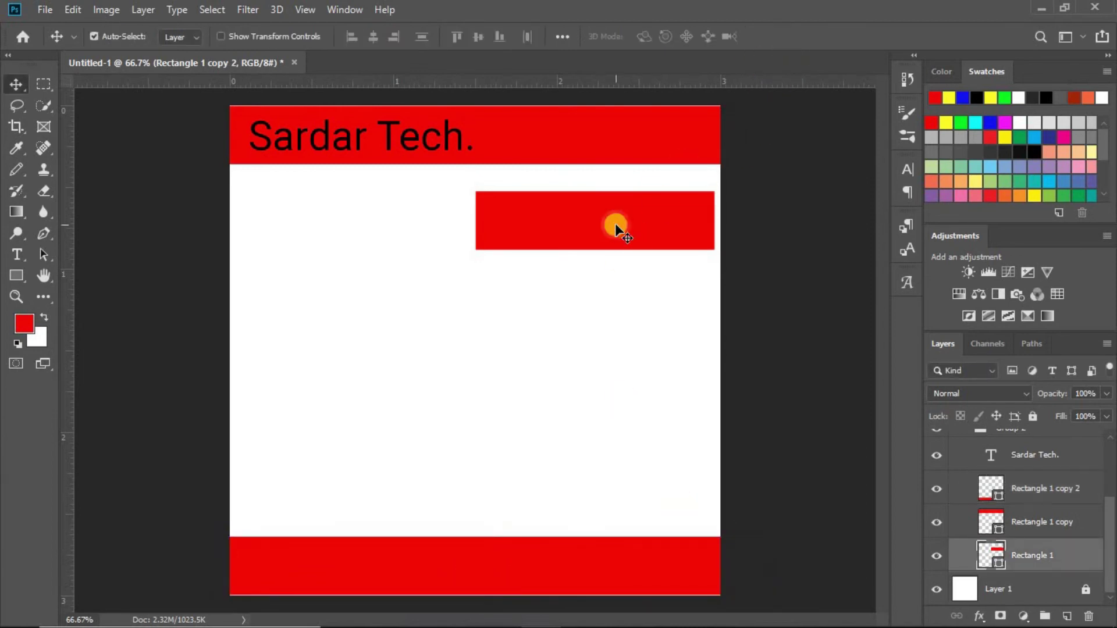
key("ctrl+t")
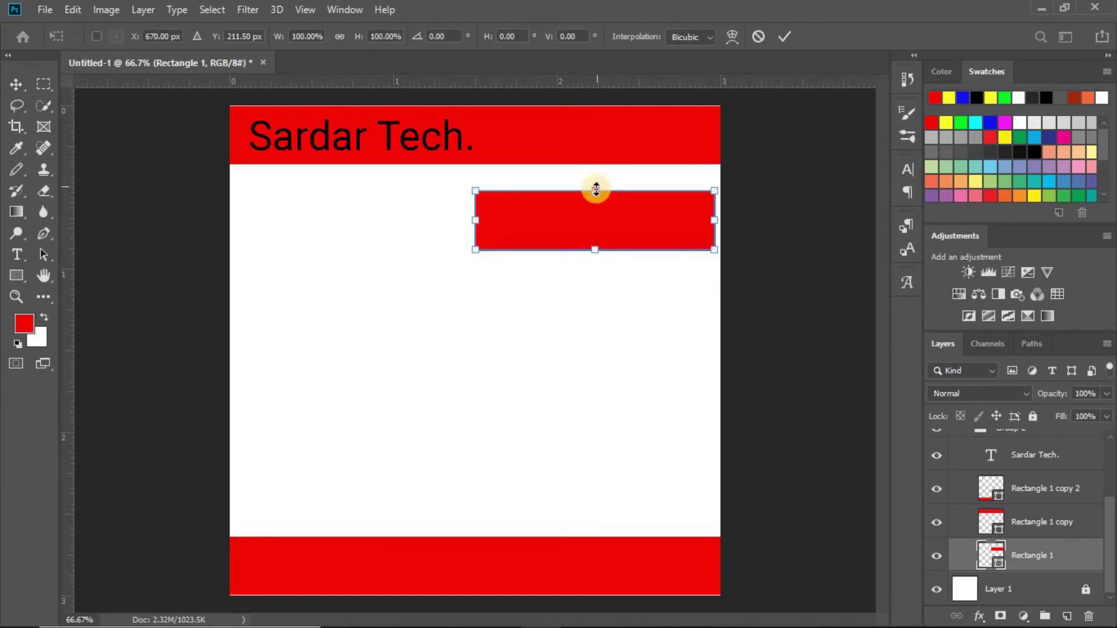
left_click_drag(595, 190, 594, 152)
left_click_drag(595, 250, 618, 627)
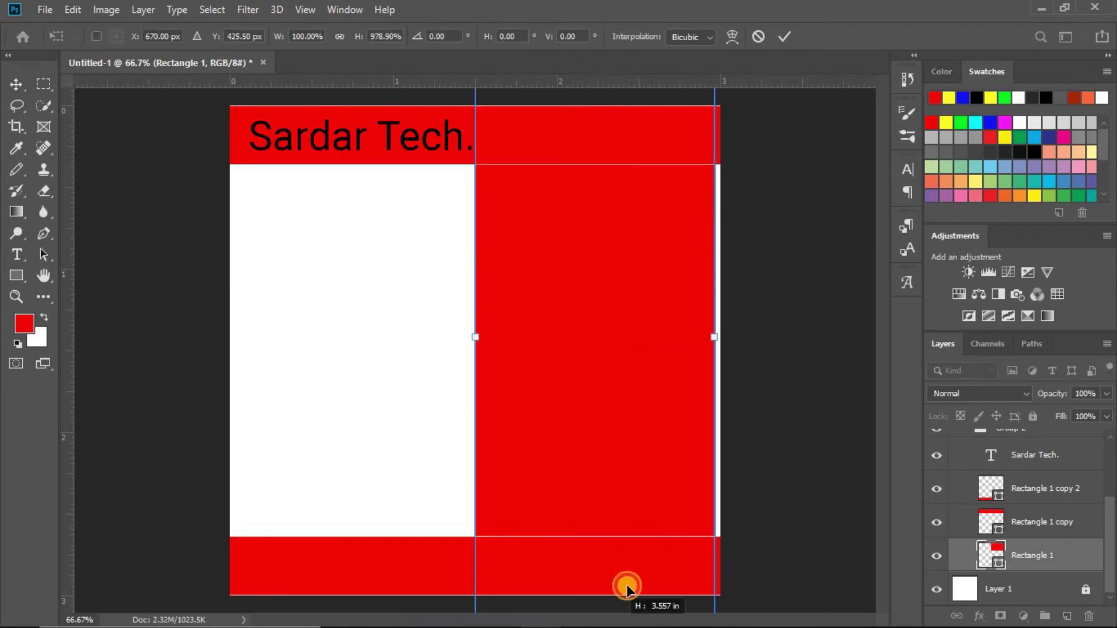
left_click_drag(713, 336, 732, 307)
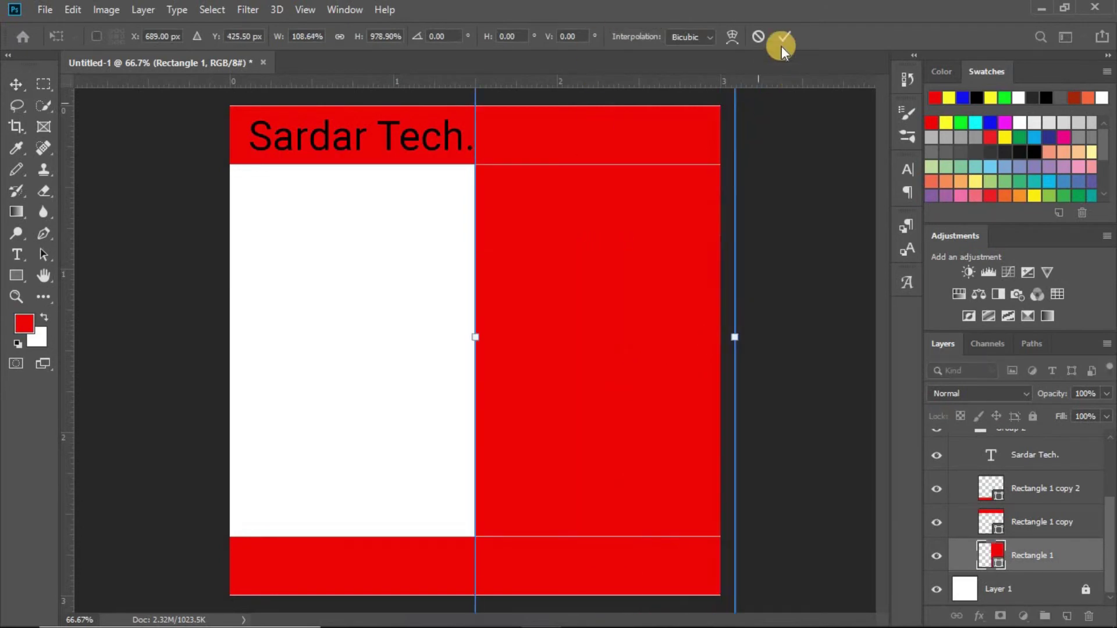
Step: Extend the lower edge of the Rectangle 1 copy header band slightly downward
left_click(594, 150)
key("ctrl+t")
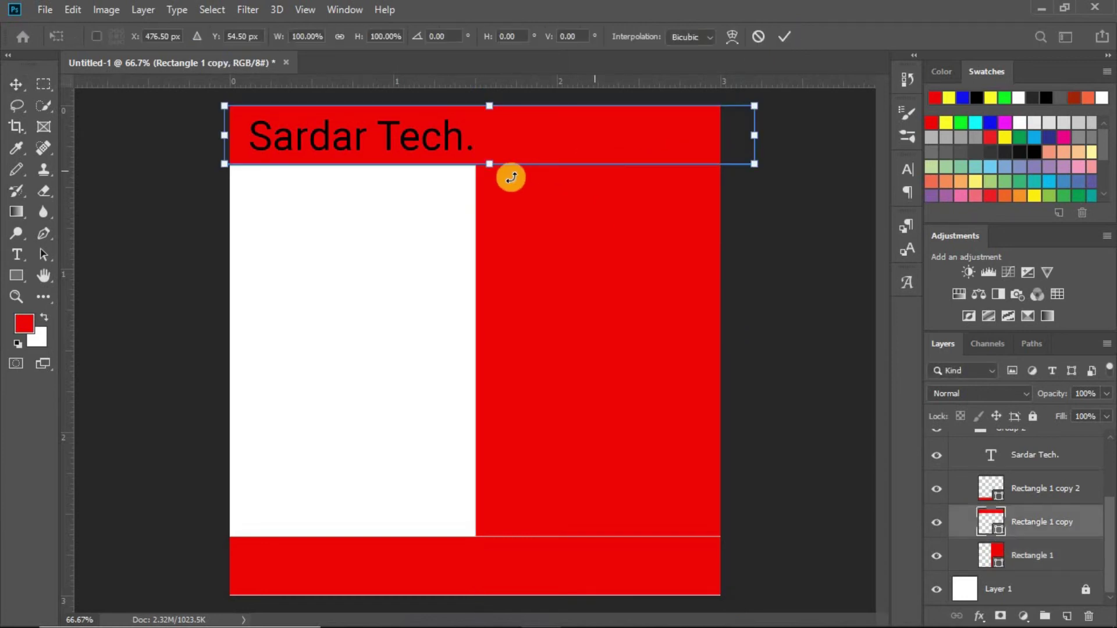
left_click_drag(493, 165, 495, 184)
left_click(786, 40)
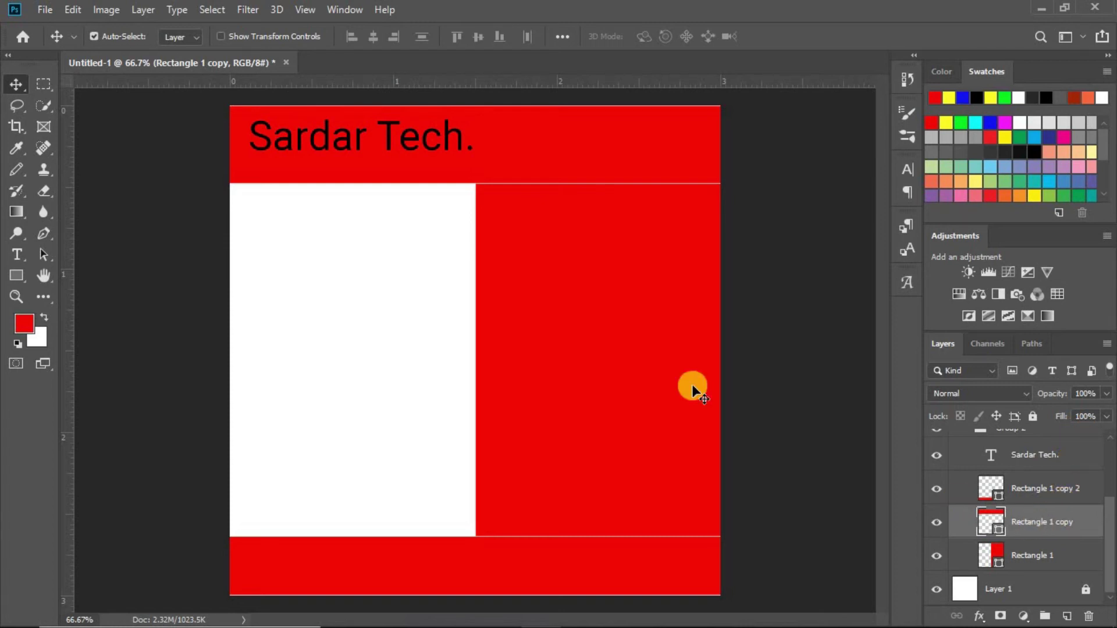
Step: Shift Rectangle 1 toward the canvas centre and lower its opacity to 34%, then to 0%
left_click_drag(599, 330, 574, 330)
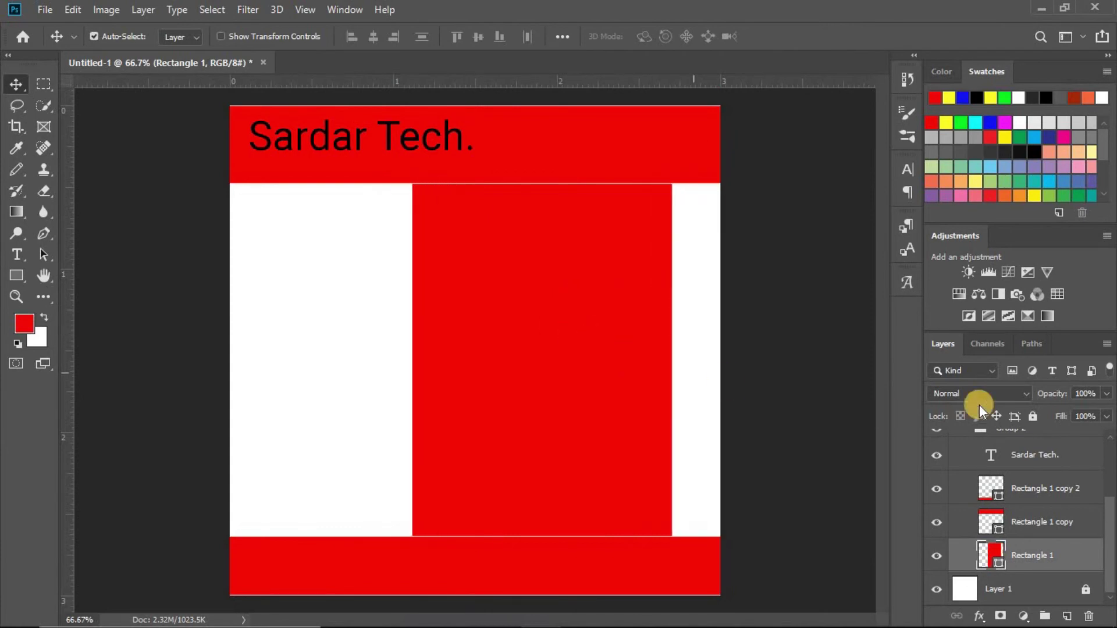
left_click_drag(1056, 398, 1008, 395)
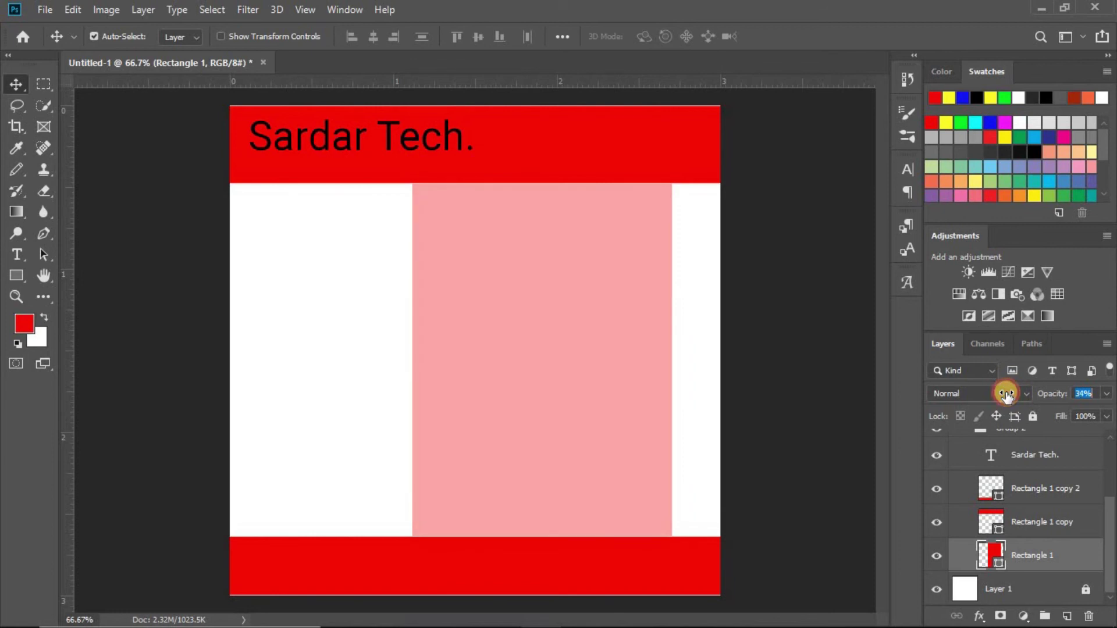
left_click_drag(999, 394, 947, 392)
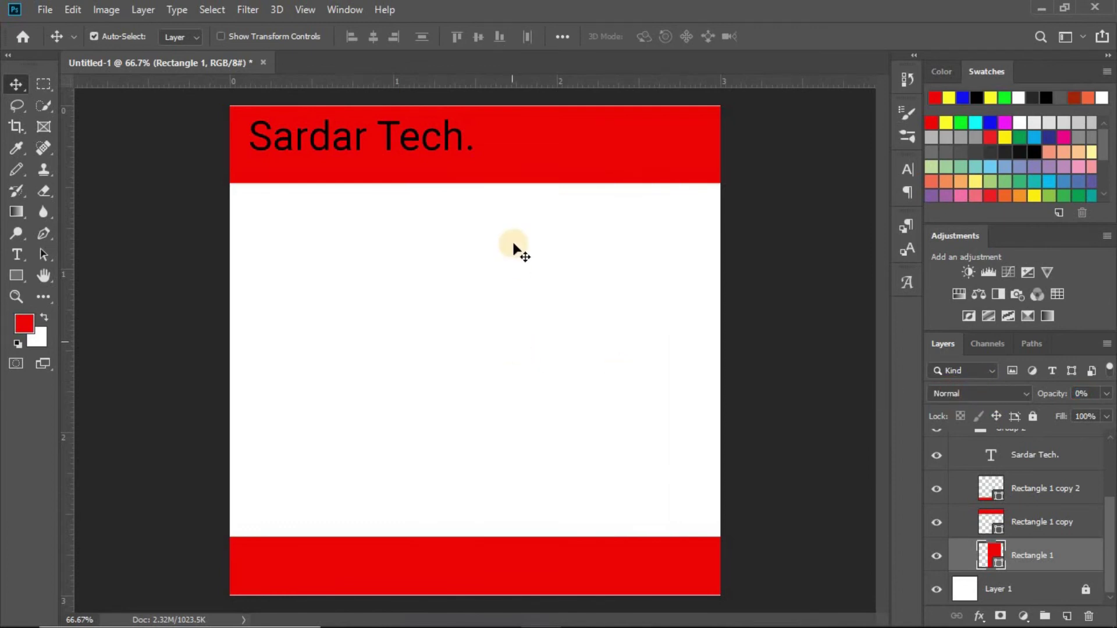
Step: Set Rectangle 1's opacity to 52% and then 14%, shifting the rectangle on the canvas after each change
left_click_drag(1052, 398, 1094, 395)
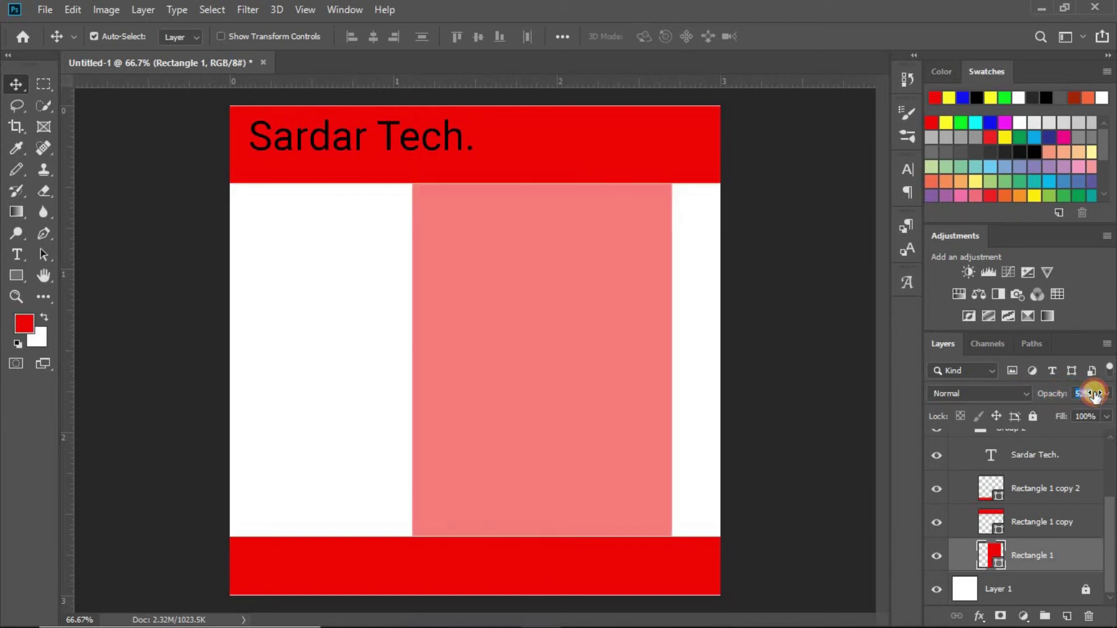
left_click_drag(558, 363, 492, 402)
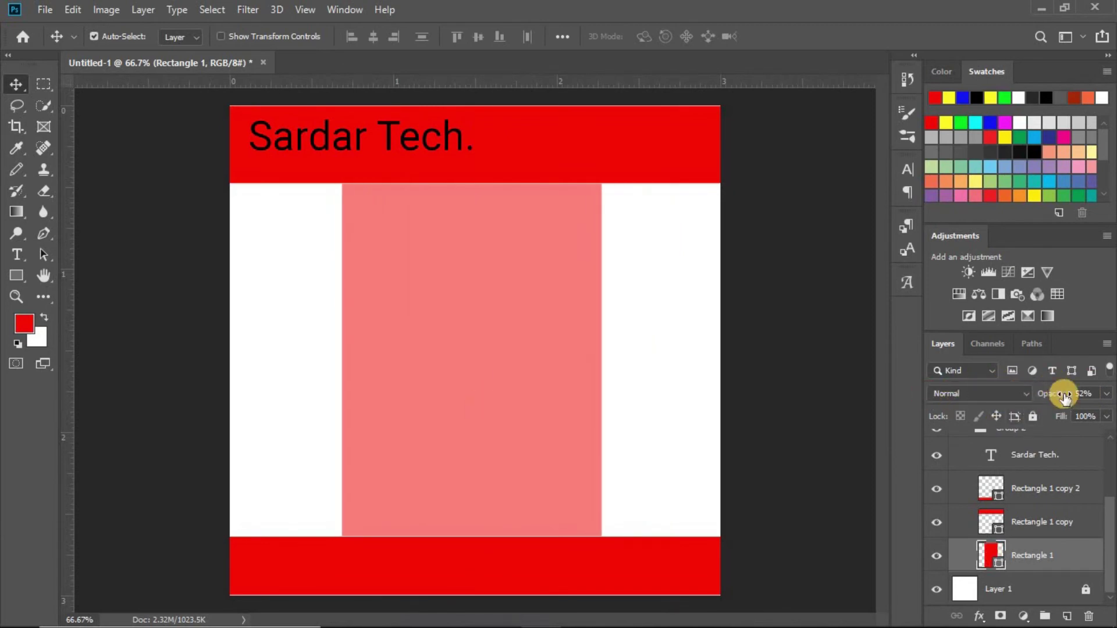
left_click_drag(1064, 397, 1031, 400)
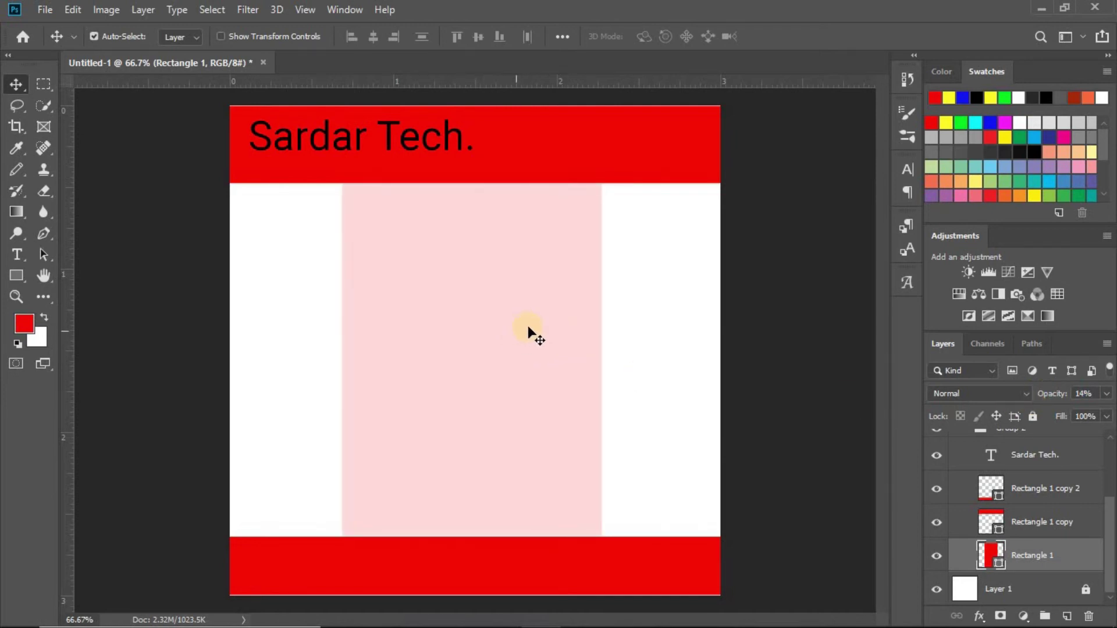
left_click_drag(524, 315, 510, 337)
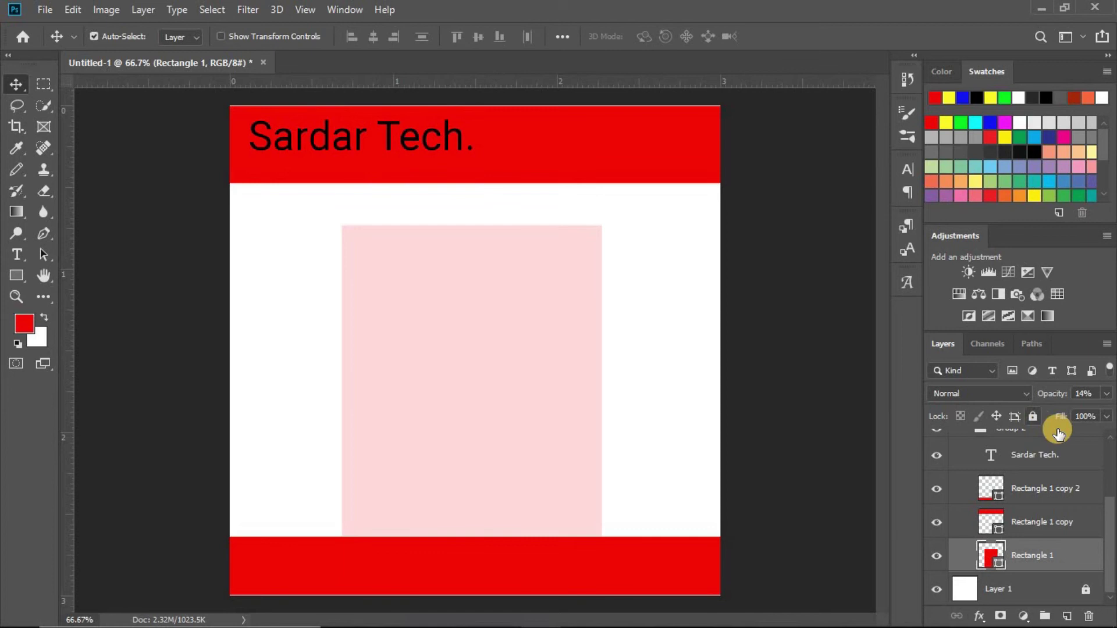
Step: Restore Rectangle 1's opacity to 100% and move it up and right against the header band
key("9")
left_click_drag(1050, 397, 1099, 390)
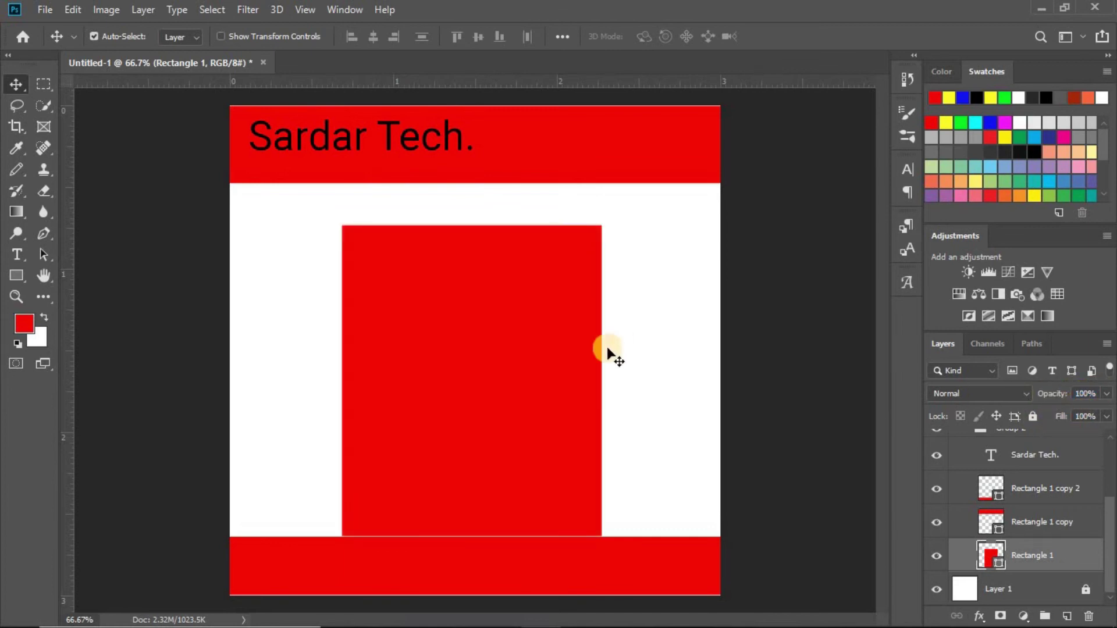
left_click_drag(584, 344, 647, 302)
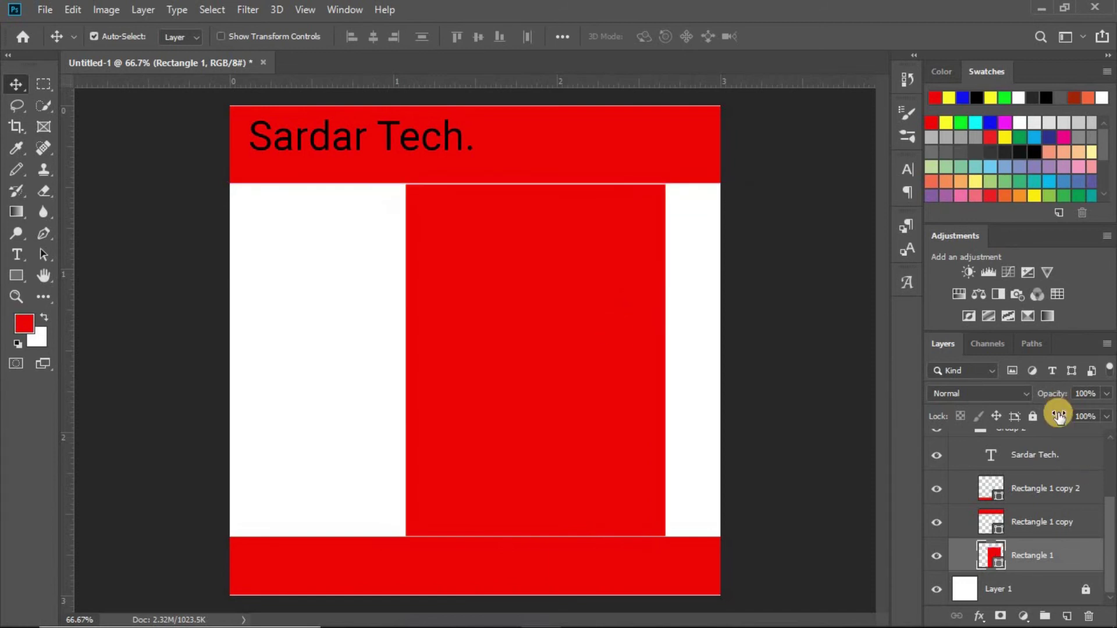
Step: Lower Rectangle 1's fill to 0% and restore it to 100%
left_click_drag(1064, 416, 954, 410)
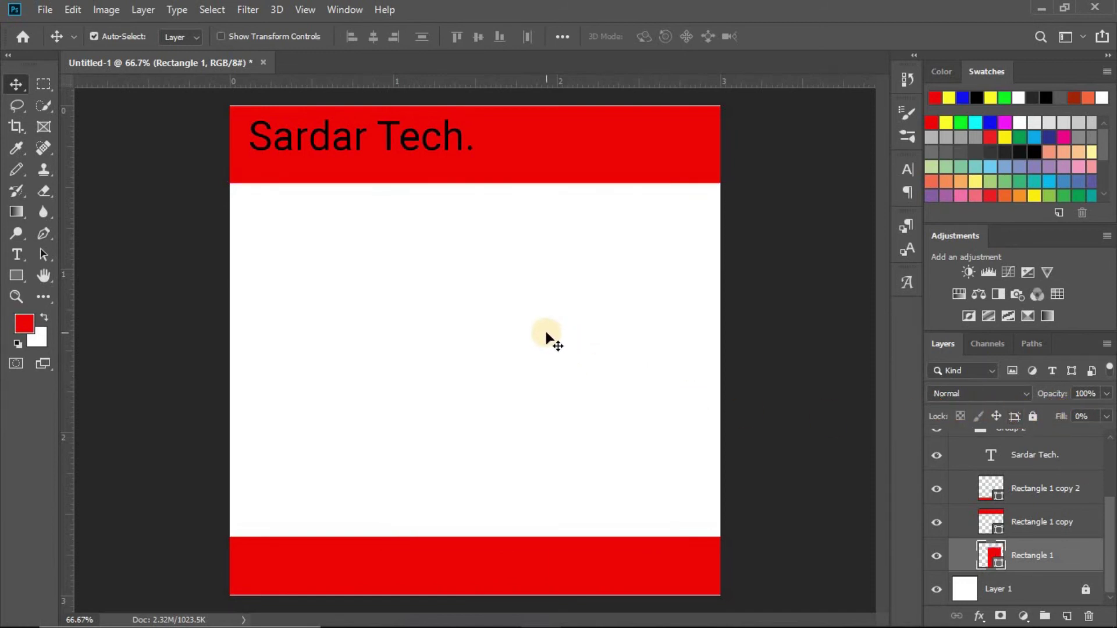
left_click_drag(1058, 416, 1115, 410)
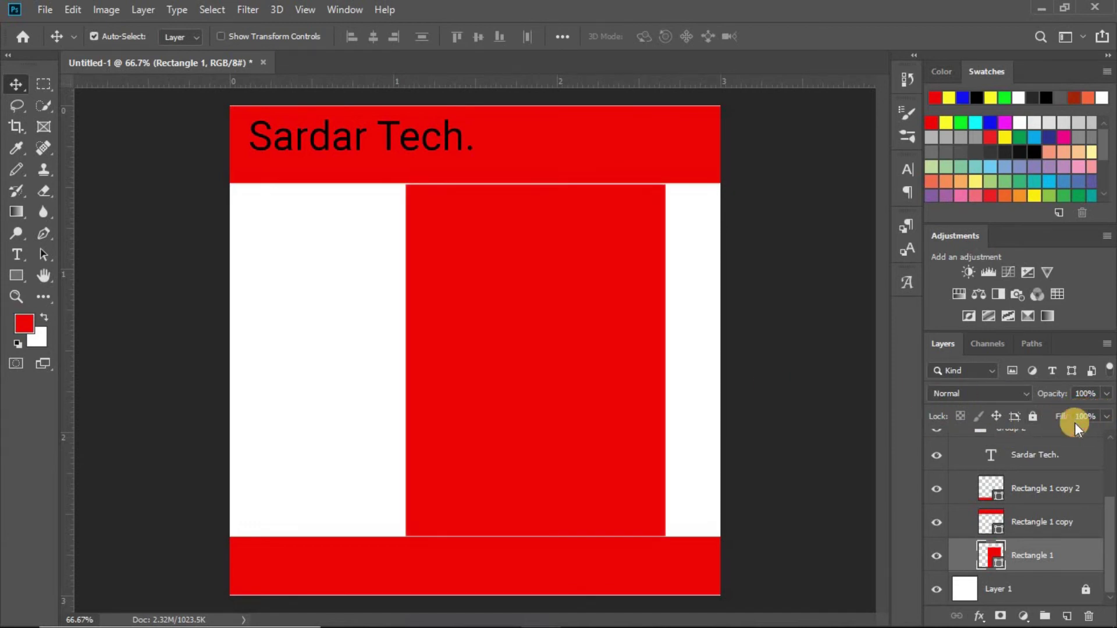
Step: Add Drop Shadow and Bevel & Emboss effects to the Rectangle 1 layer
left_click(977, 618)
left_click(1064, 567)
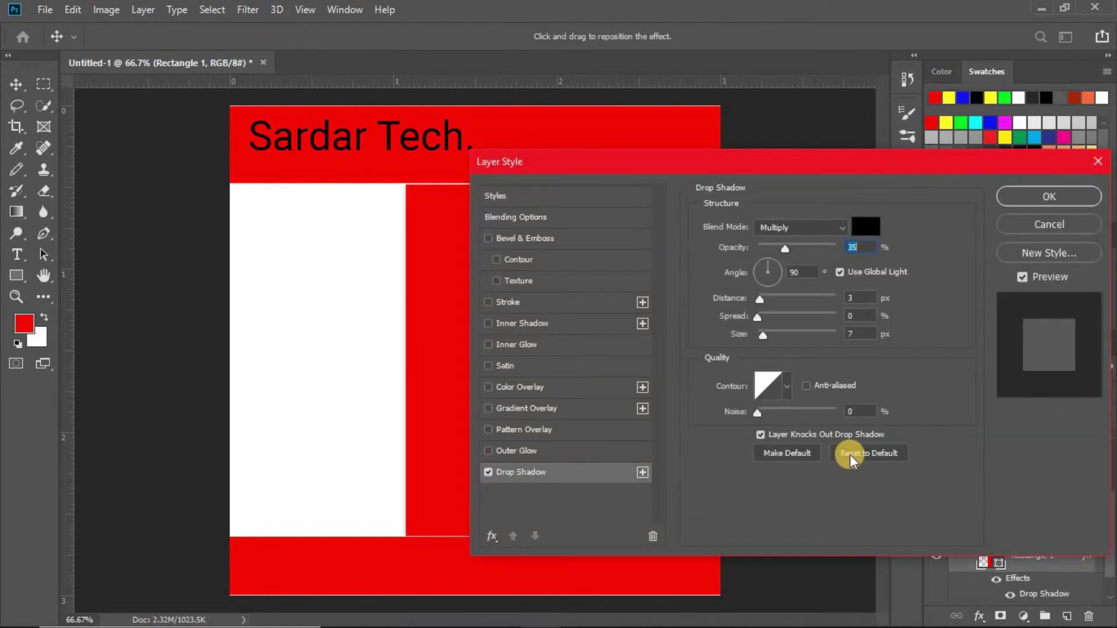
left_click(551, 239)
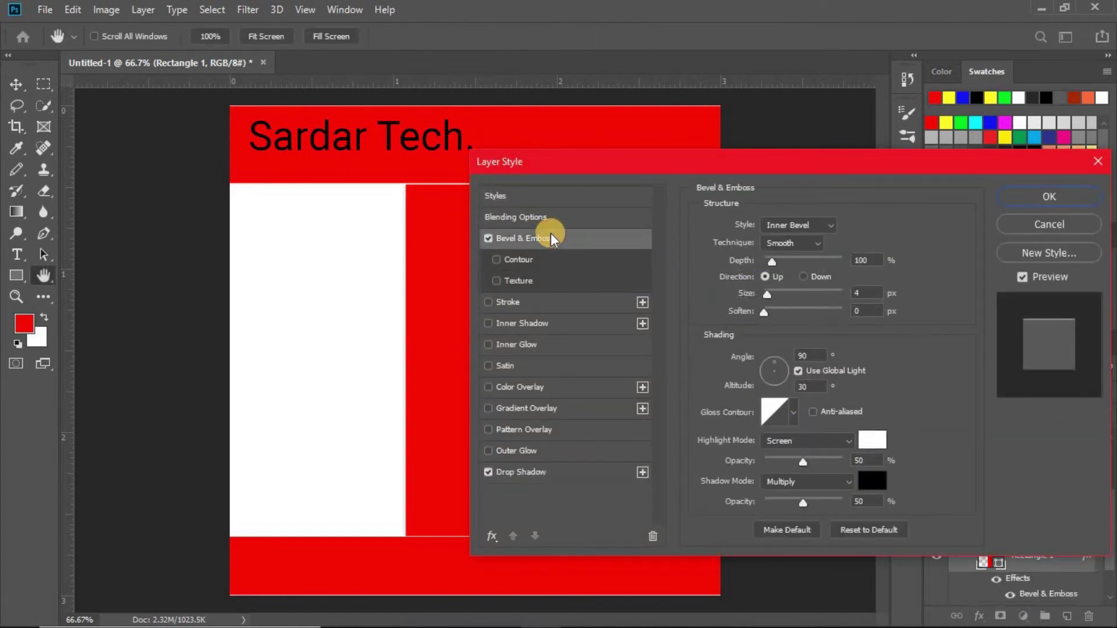
left_click(1015, 210)
Step: Shrink Rectangle 1 to a height of about 0.63 in and position it just below the header band
left_click(554, 326)
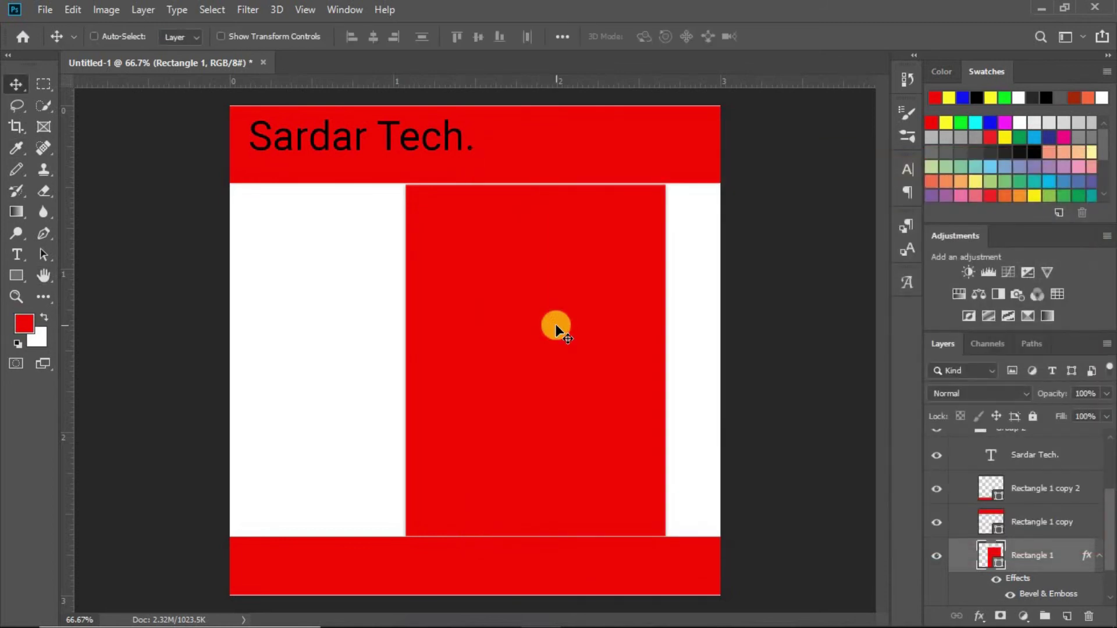
key("ctrl+t")
left_click_drag(534, 185, 601, 237)
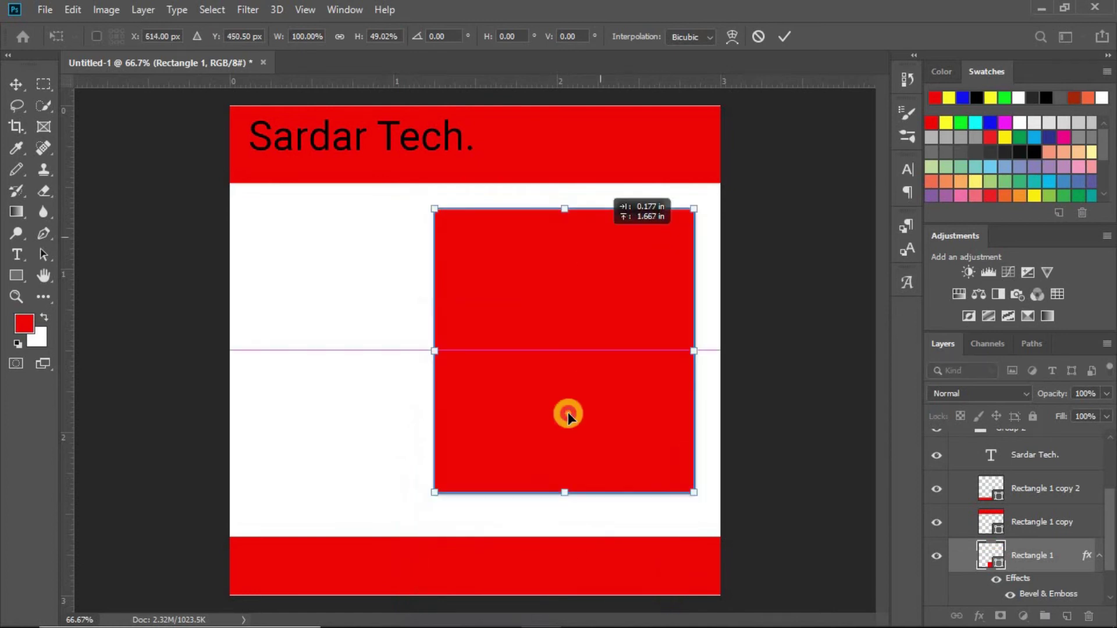
left_click_drag(564, 492, 587, 309)
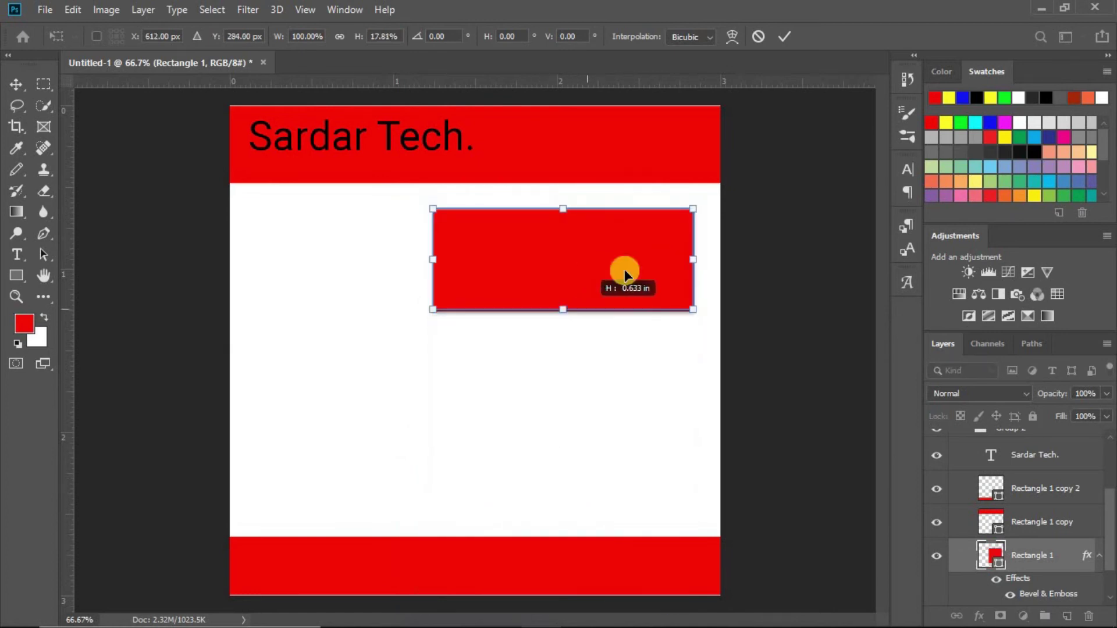
left_click(785, 36)
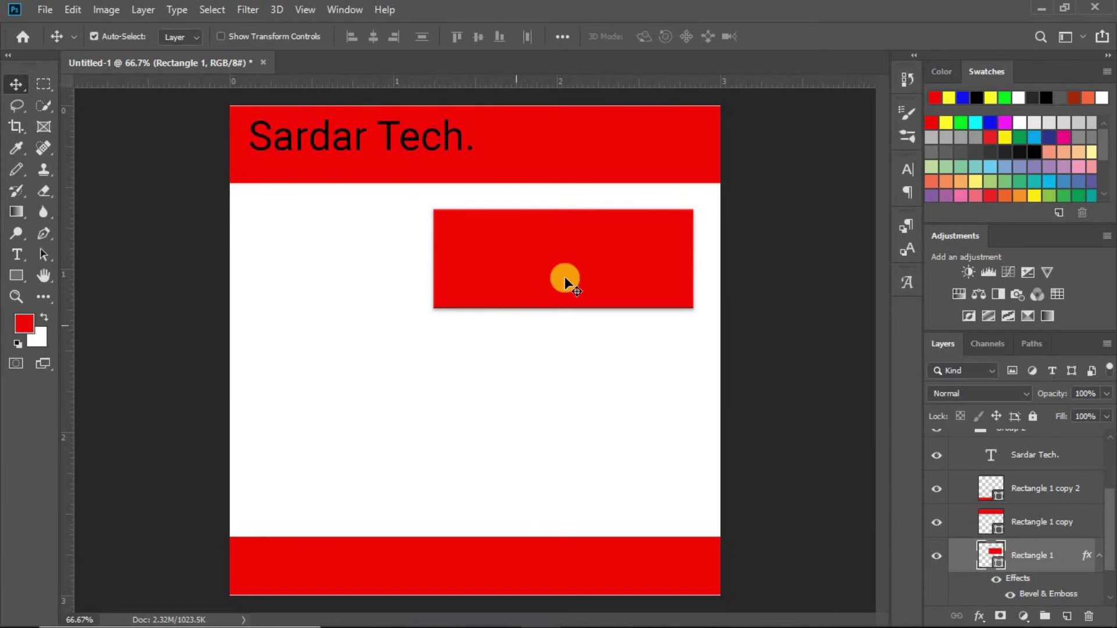
left_click_drag(553, 270, 531, 258)
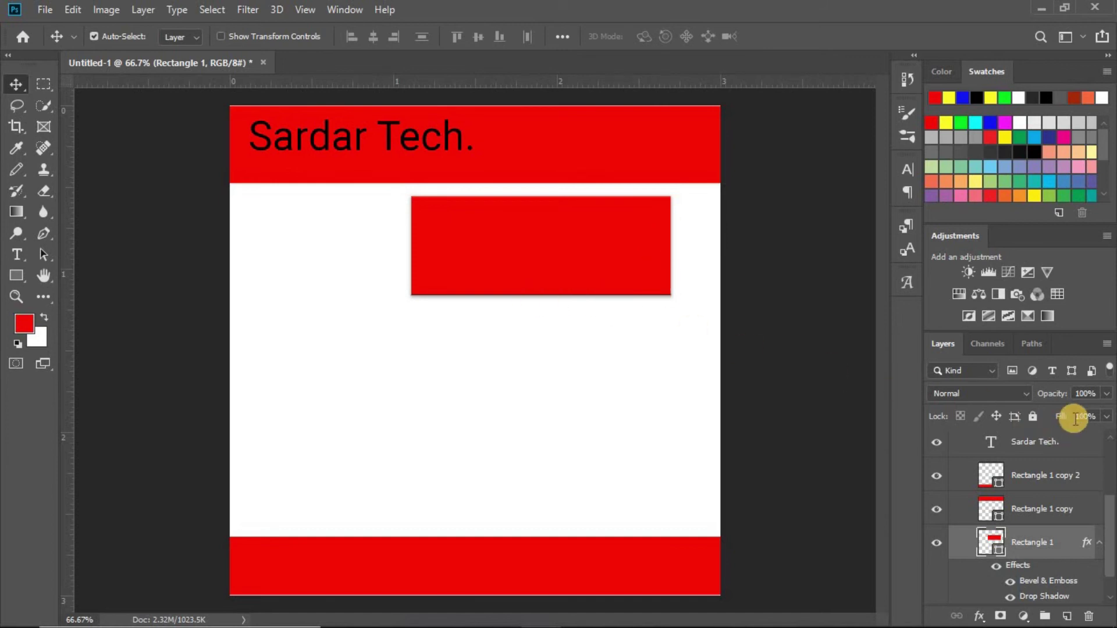
Step: Lower the opacity of Rectangle 1 with its effects to 0% and return it to 100%
left_click_drag(1064, 395, 961, 392)
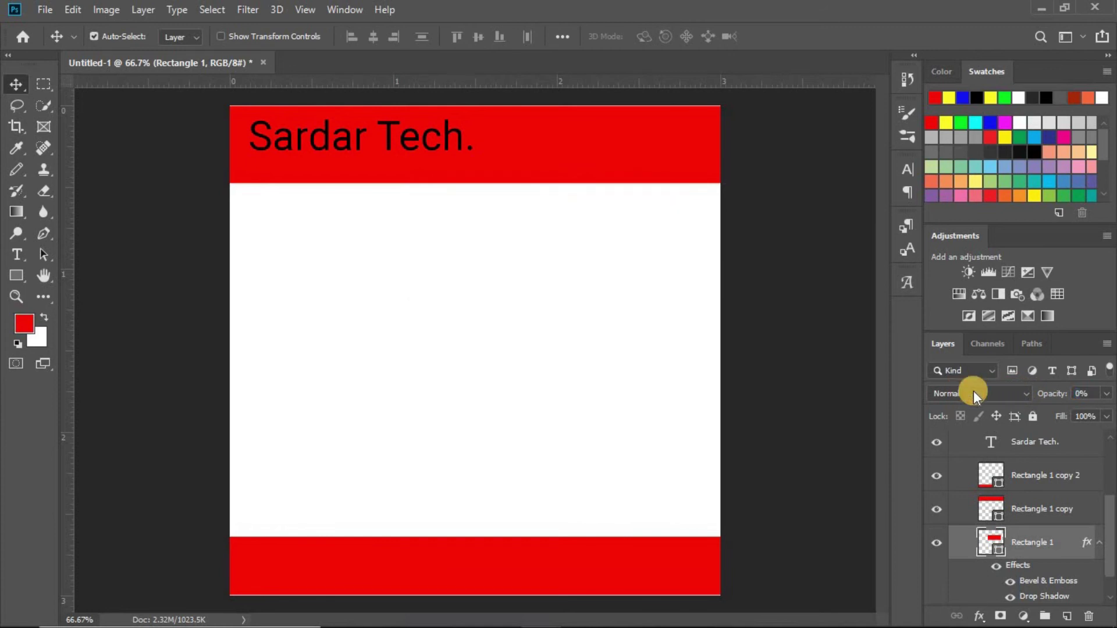
left_click_drag(1041, 397, 1099, 396)
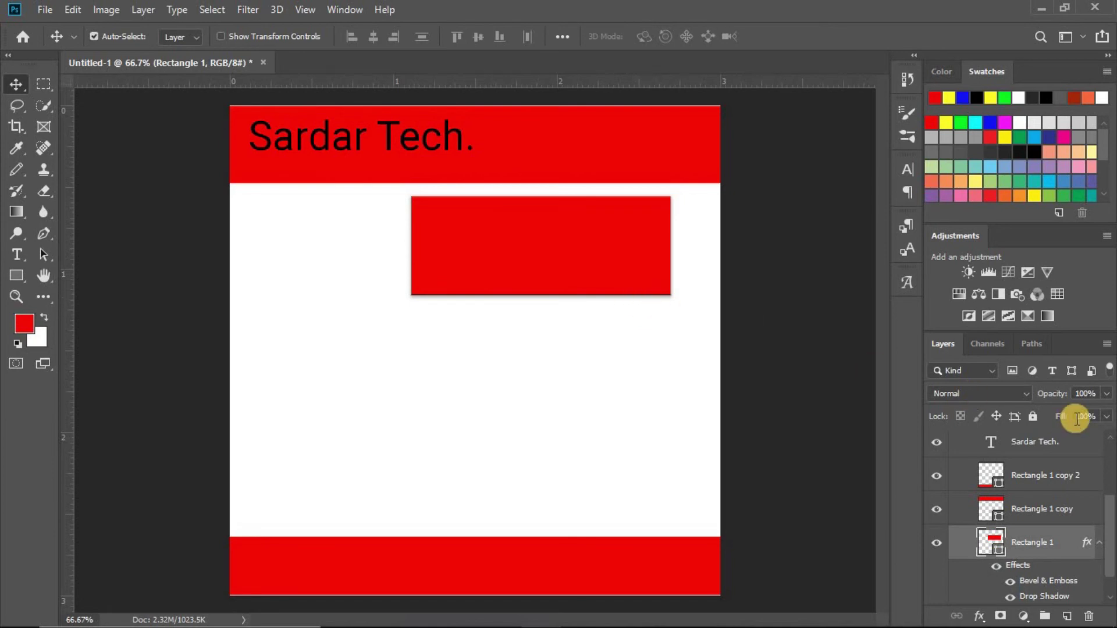
Step: Set Rectangle 1's fill to 0% and reposition it, then switch it to 100% fill with 0% opacity
left_click_drag(1064, 419, 915, 405)
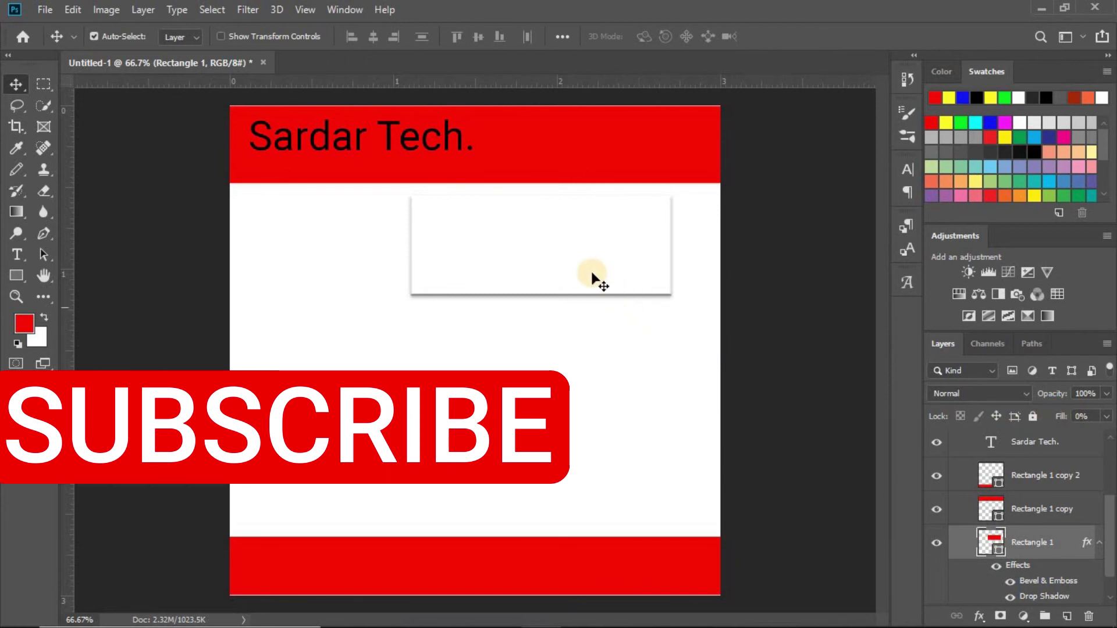
left_click_drag(591, 282, 545, 296)
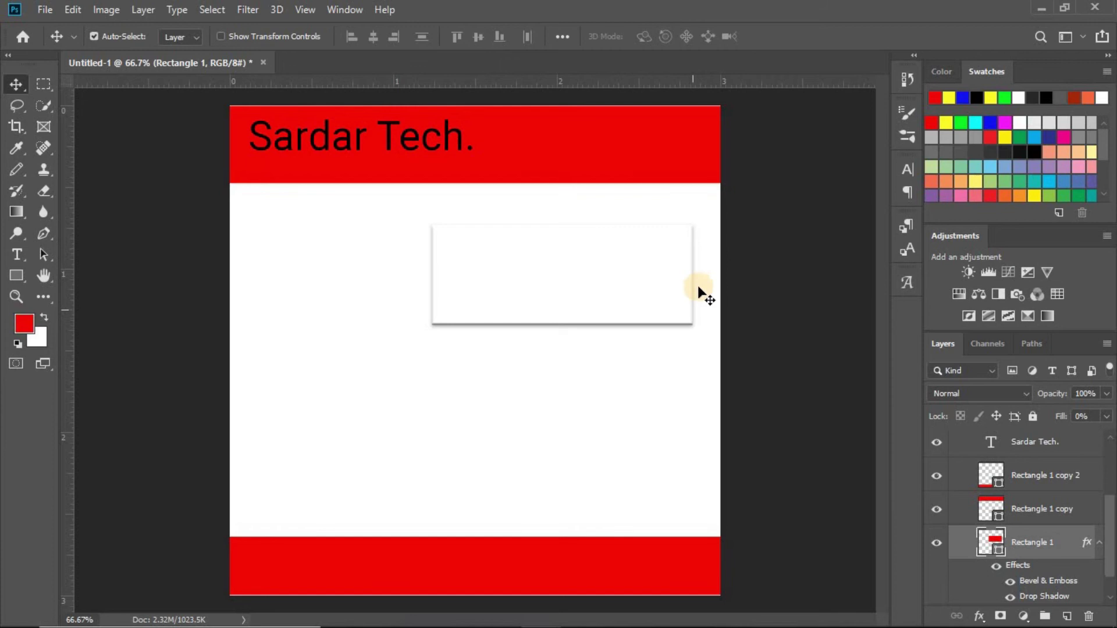
left_click_drag(1060, 417, 946, 395)
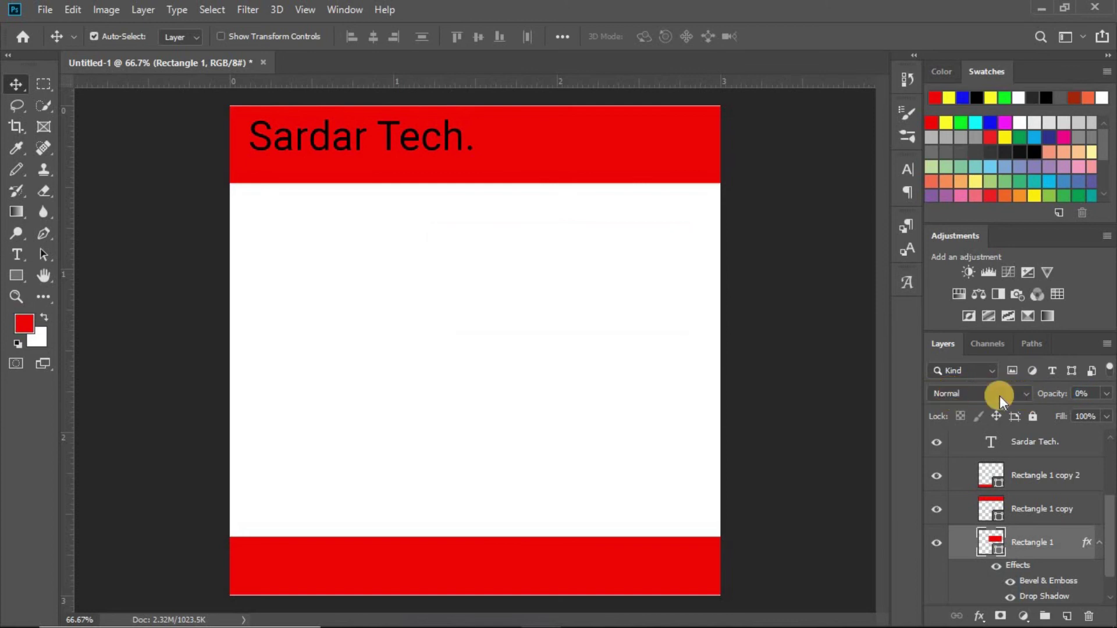
Step: Set Rectangle 1 to 100% opacity with 0% fill, move it to the middle of the canvas and restore its fill to 100%
left_click_drag(1053, 395, 971, 424)
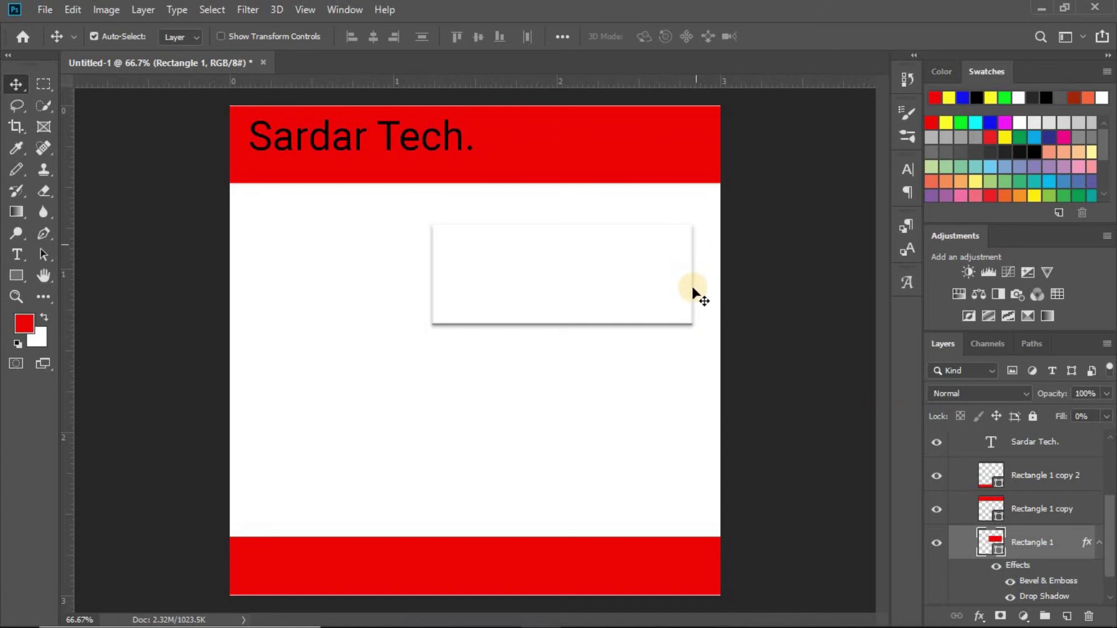
left_click_drag(495, 305, 541, 361)
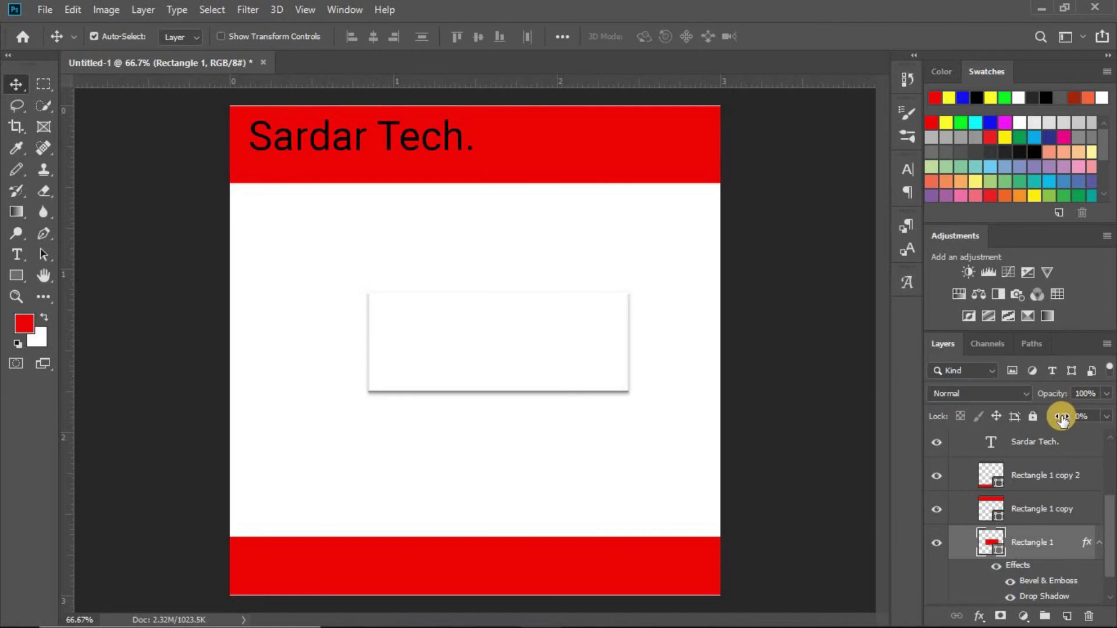
left_click_drag(1062, 418, 1095, 417)
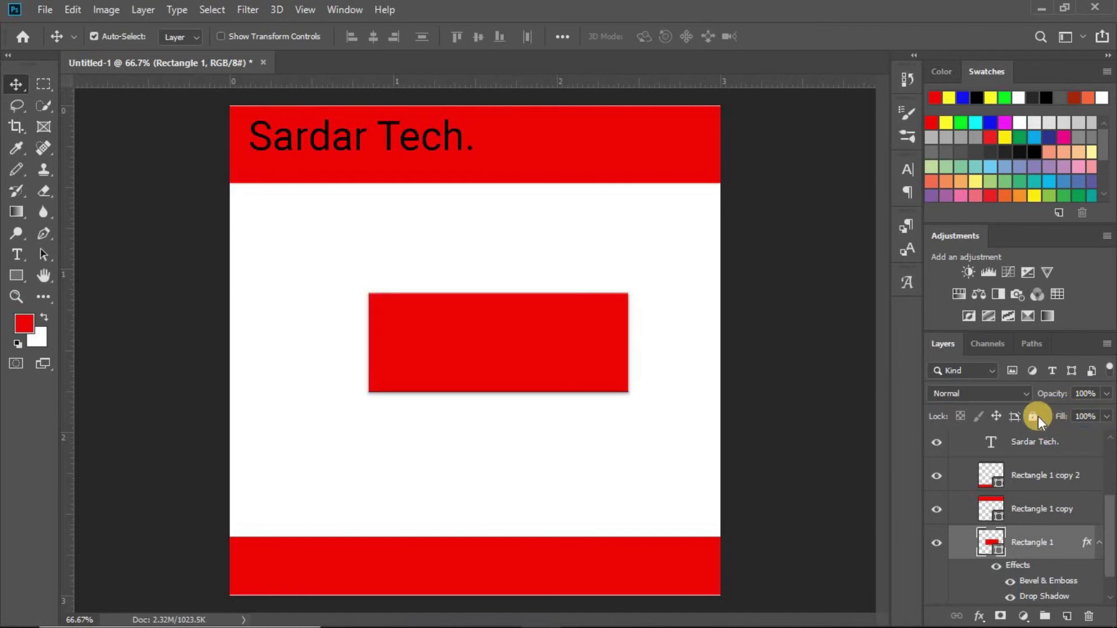
Step: Lock the Rectangle 1 copy layer completely and try to move the header band on the canvas
left_click(1028, 510)
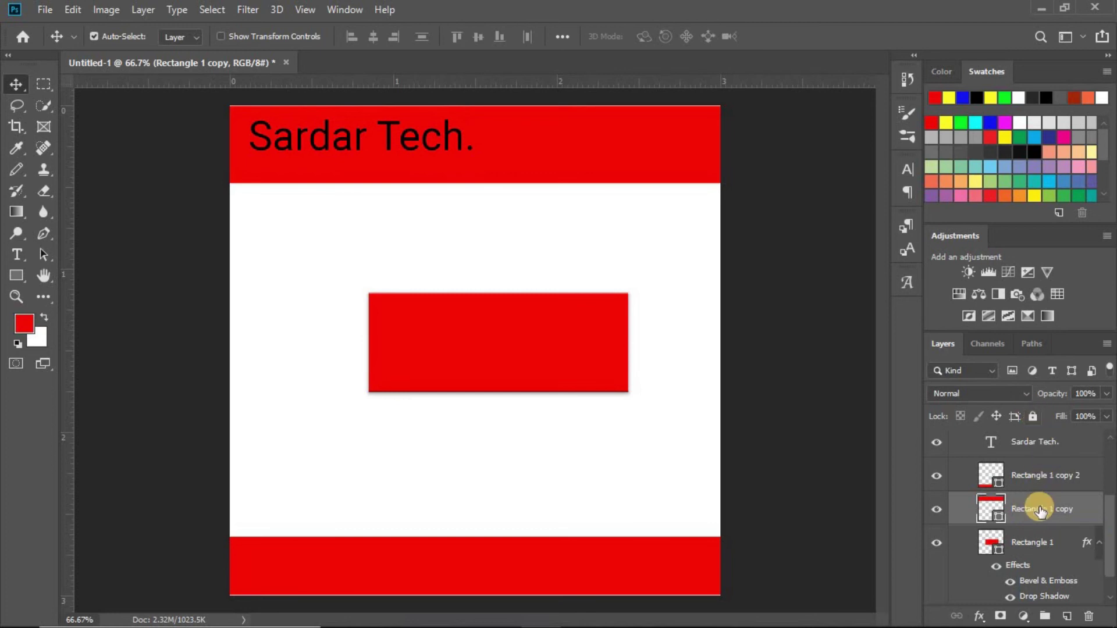
left_click(1033, 416)
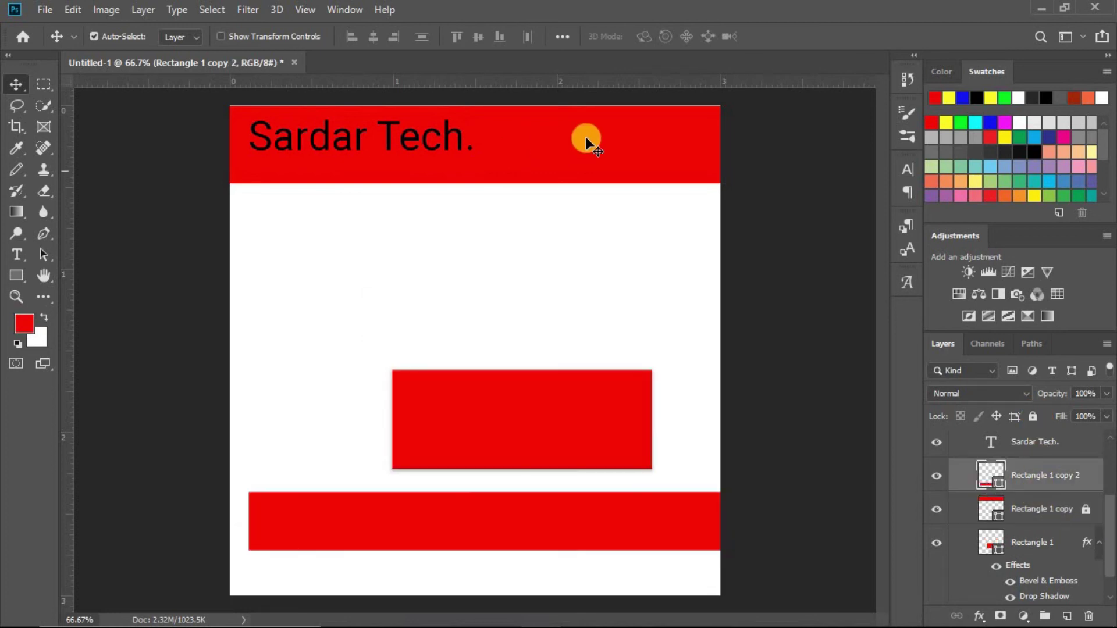
left_click(588, 137)
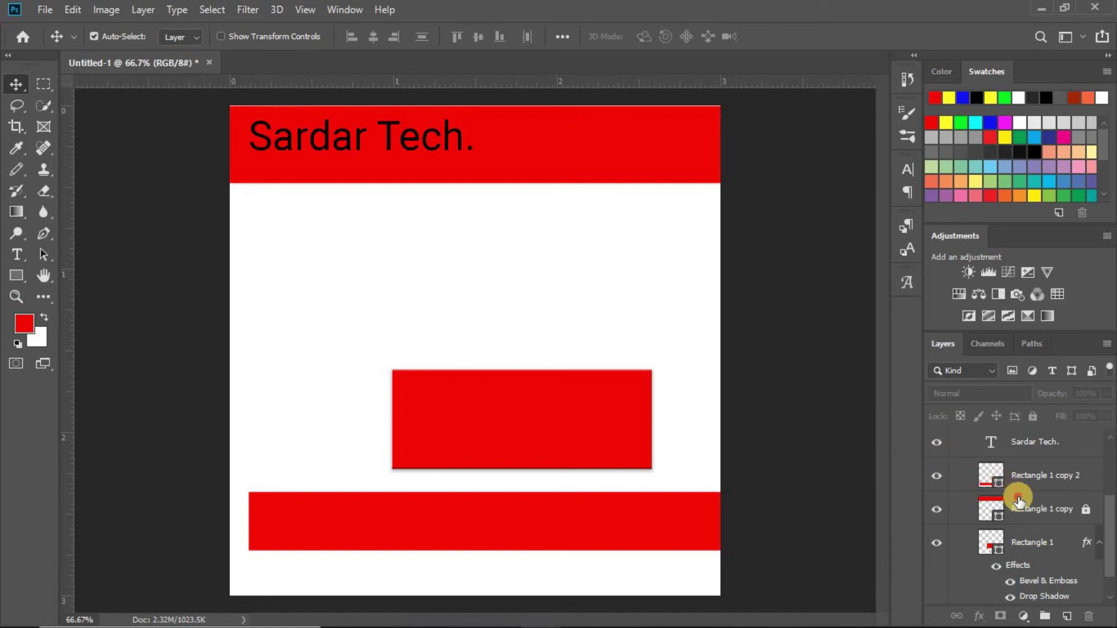
left_click(1038, 510)
left_click_drag(595, 146, 654, 247)
left_click_drag(564, 127, 566, 201)
mouse_move(598, 145)
left_mouse_down()
mouse_move(594, 234)
mouse_move(609, 151)
mouse_move(593, 140)
mouse_move(602, 151)
left_mouse_up()
left_click(1022, 505)
left_click_drag(589, 138, 626, 189)
mouse_move(656, 143)
left_mouse_down()
mouse_move(621, 171)
mouse_move(643, 159)
left_mouse_up()
left_click(793, 349)
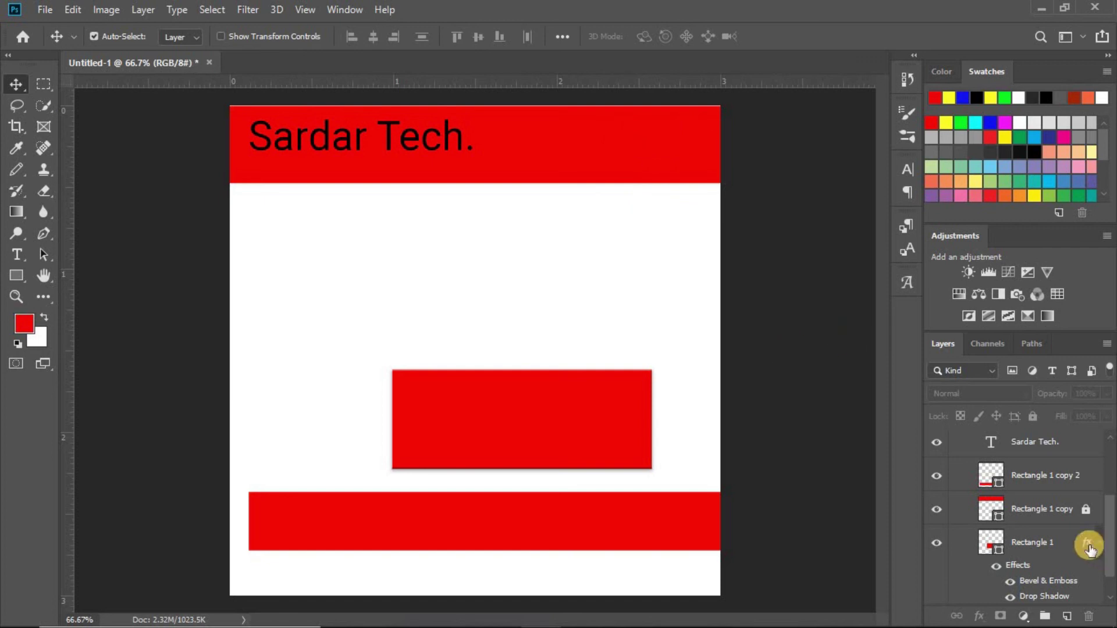
Step: Try to nudge the locked Rectangle 1 copy layer downward
left_click(1044, 504)
key("Down")
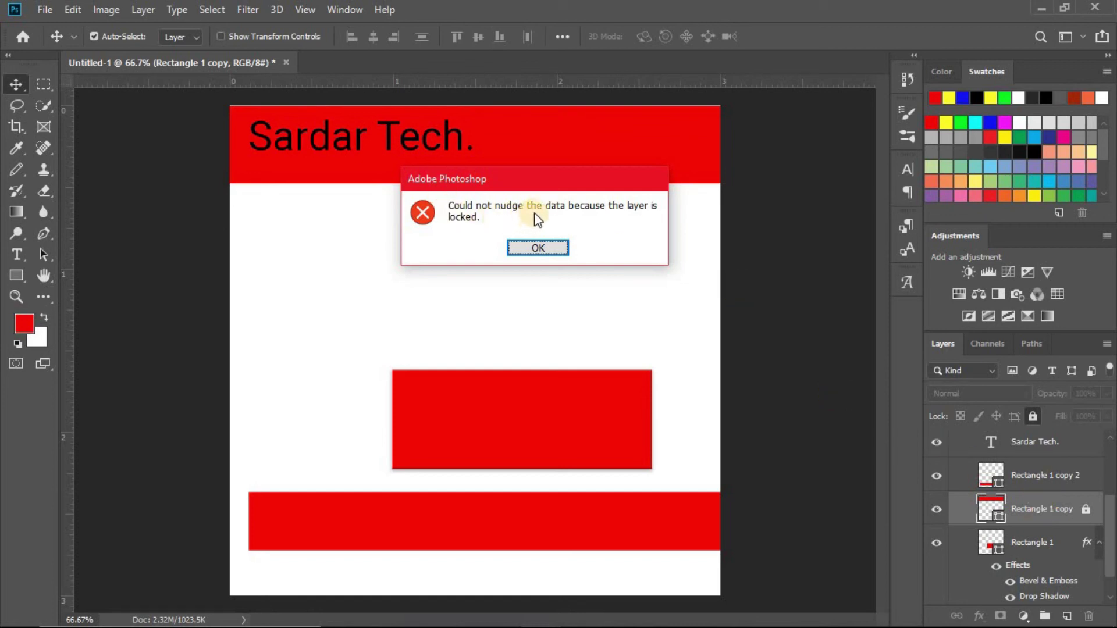
left_click(536, 249)
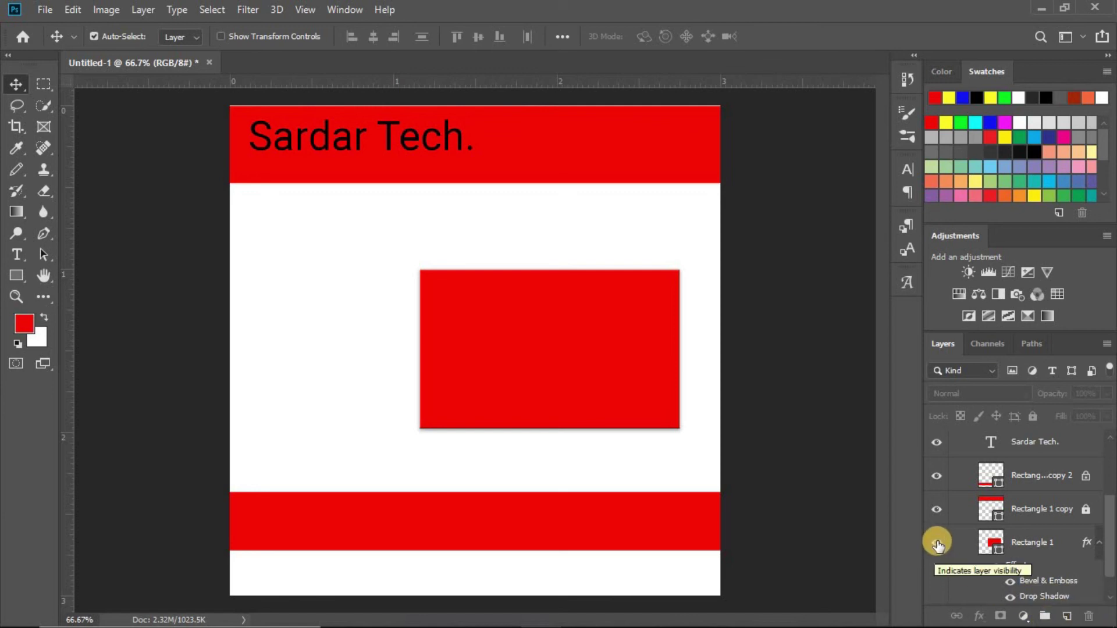
Step: Try to duplicate and delete the position-locked Rectangle 1 copy 2 layer
left_click(1036, 476)
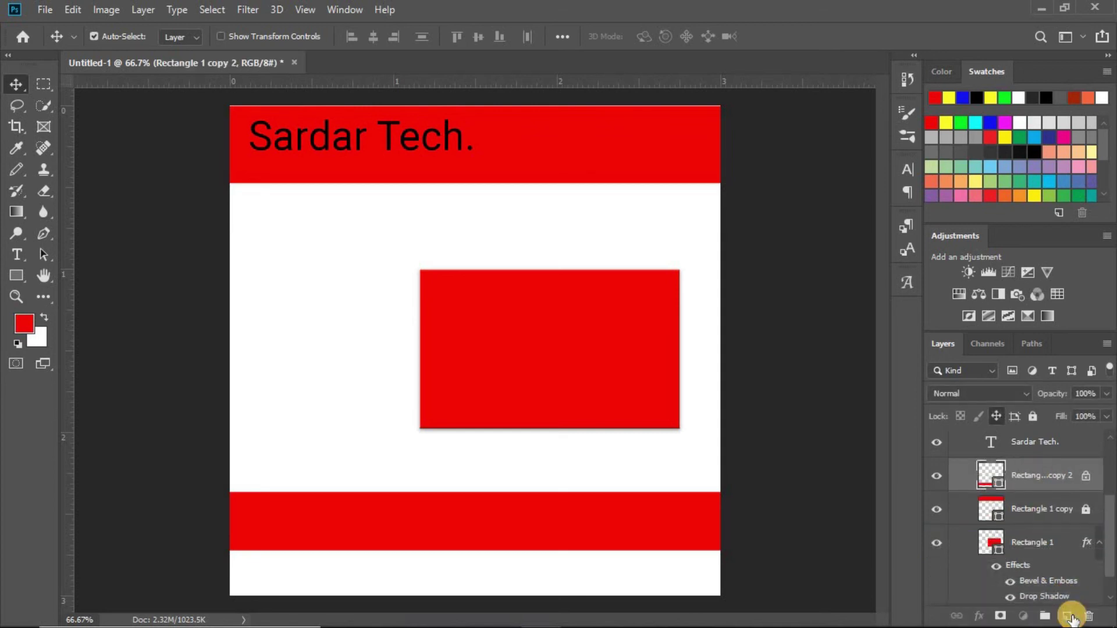
left_click_drag(1041, 476, 1070, 618)
left_click_drag(1050, 474, 1093, 617)
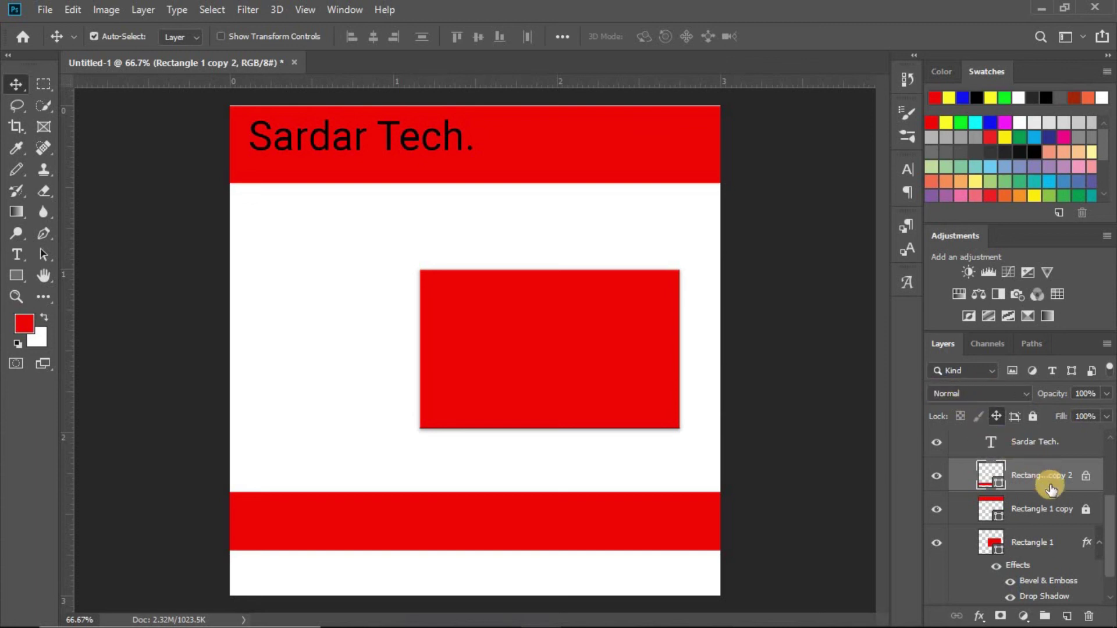
Step: Remove the locks from the Rectangle 1 copy and Rectangle 1 copy 2 layers
left_click(1086, 477)
left_click(1085, 510)
left_click(1032, 416)
left_click(1085, 476)
Step: Preview blend modes such as Lighten and Difference on Rectangle 1 copy 2 and keep it at Normal
left_click(1002, 394)
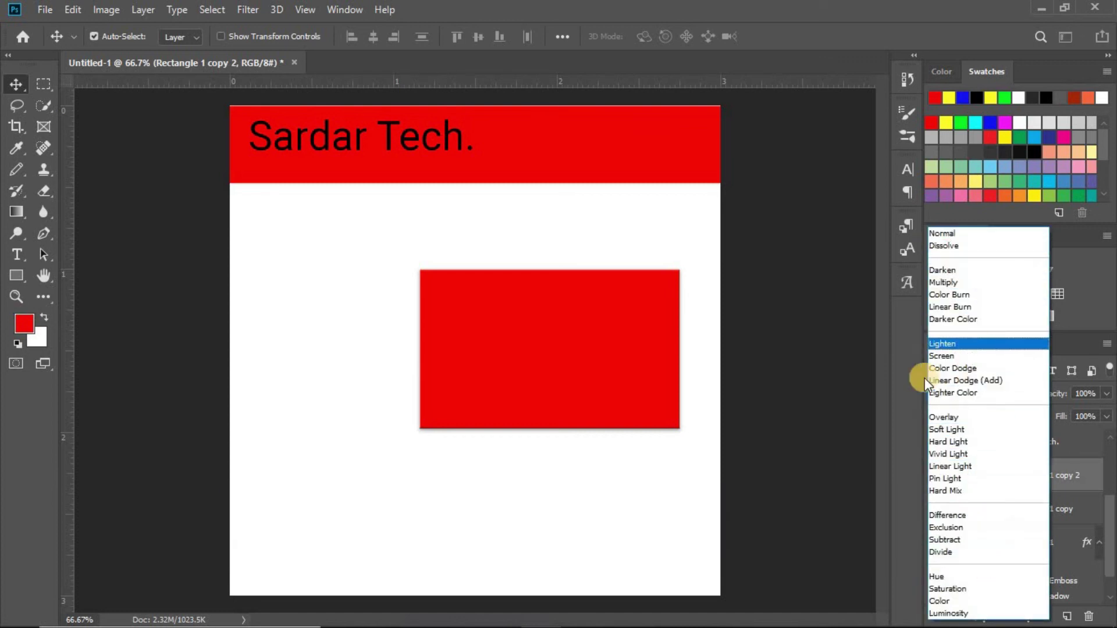
left_click(903, 379)
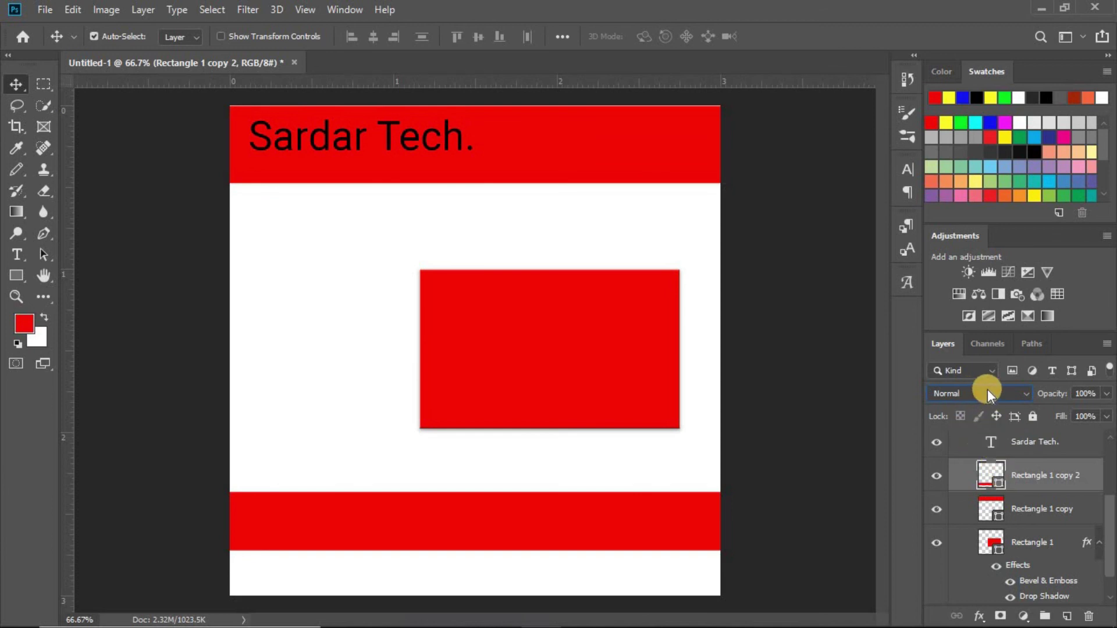
left_click(1007, 391)
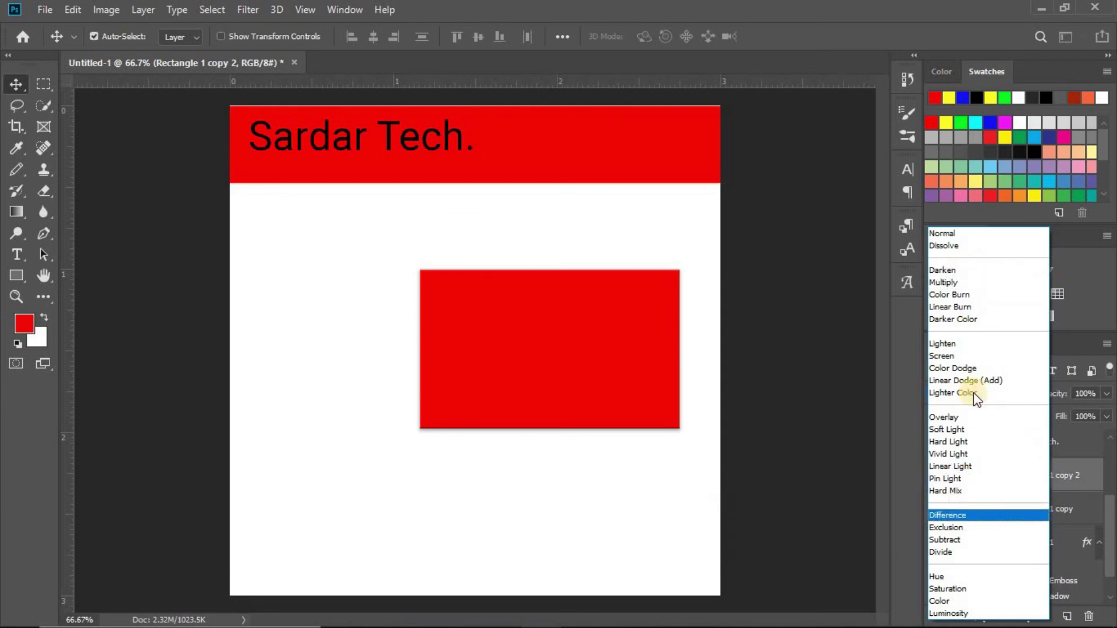
left_click(968, 234)
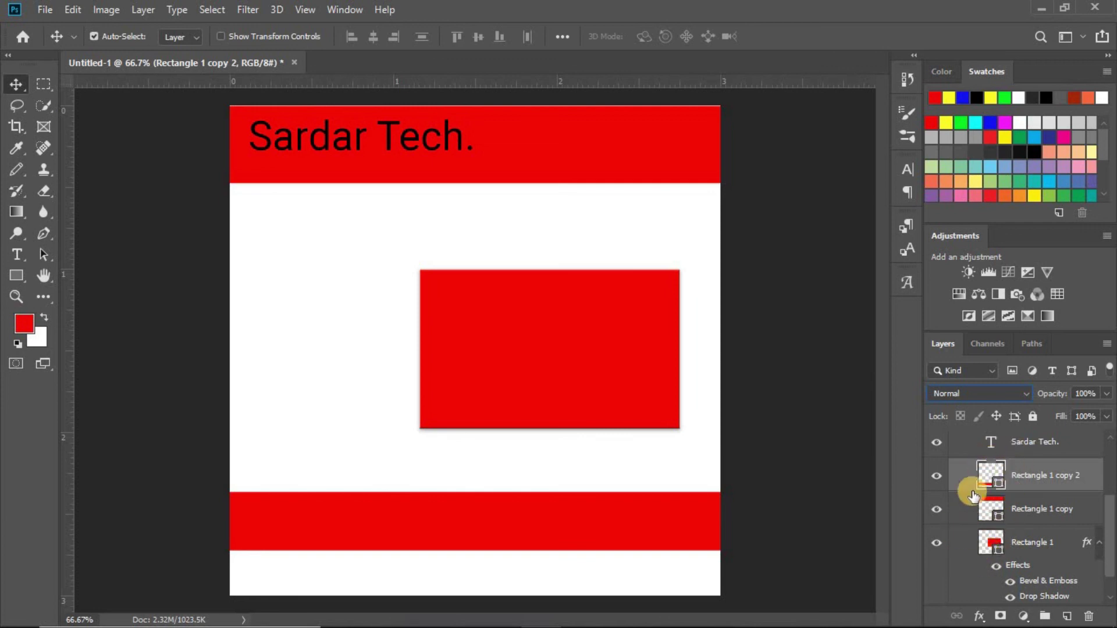
Step: Try the medium thumbnail size in the layer display options and apply the small size
left_click(1107, 343)
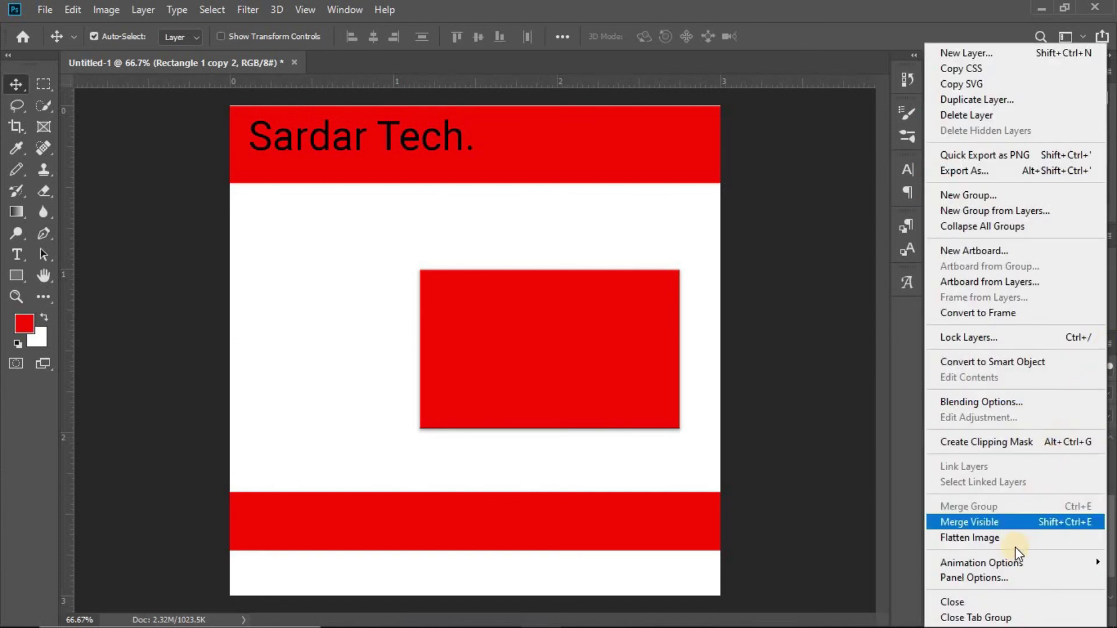
left_click(997, 577)
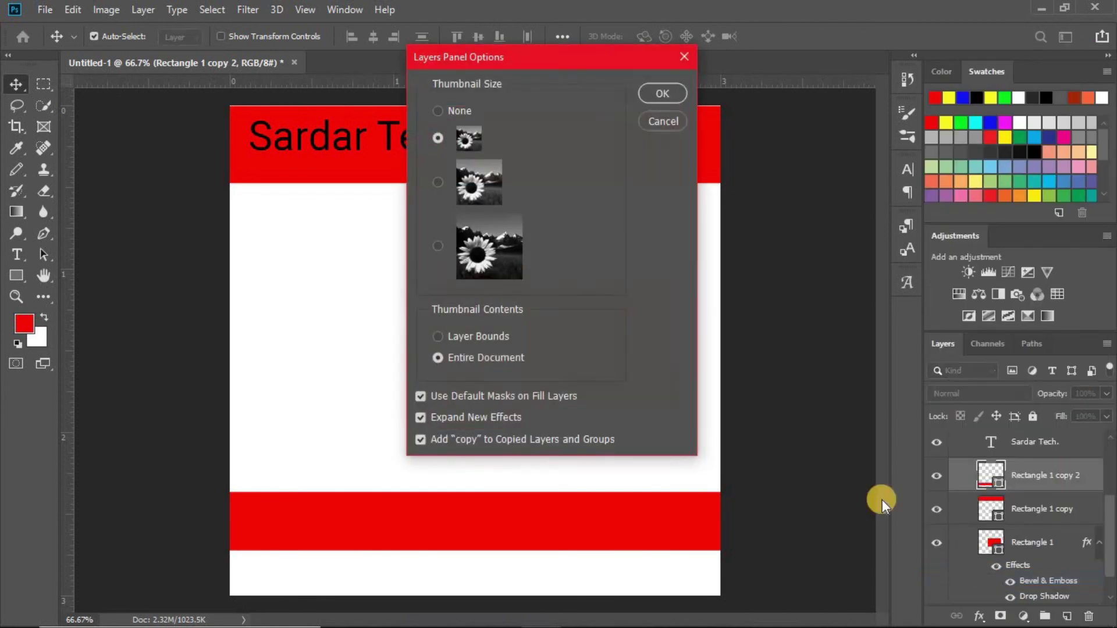
left_click(438, 181)
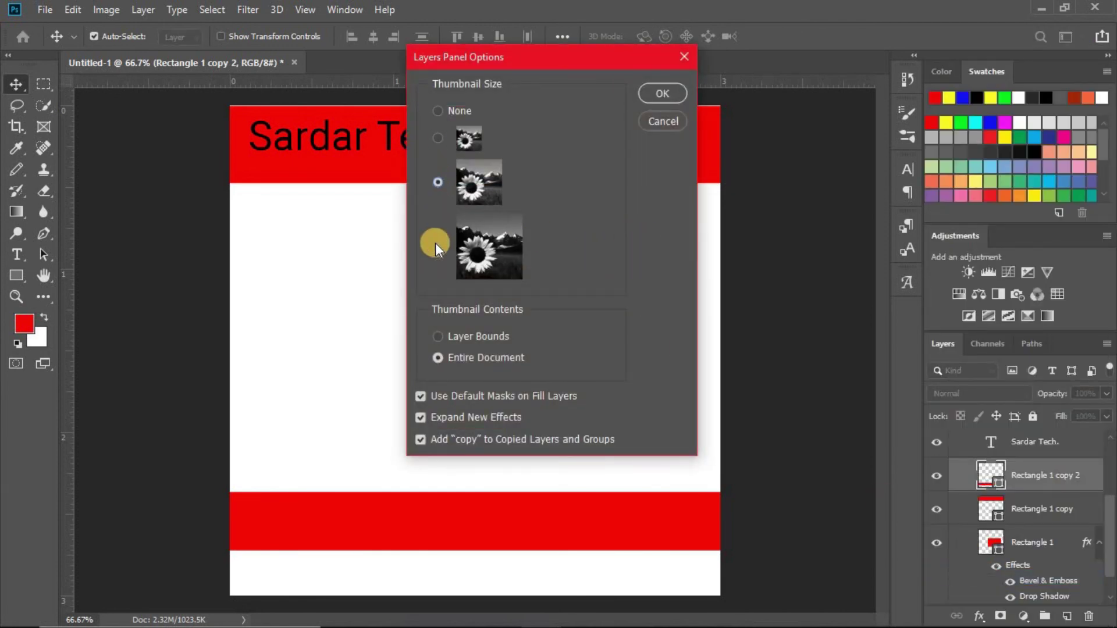
left_click(441, 138)
left_click(665, 92)
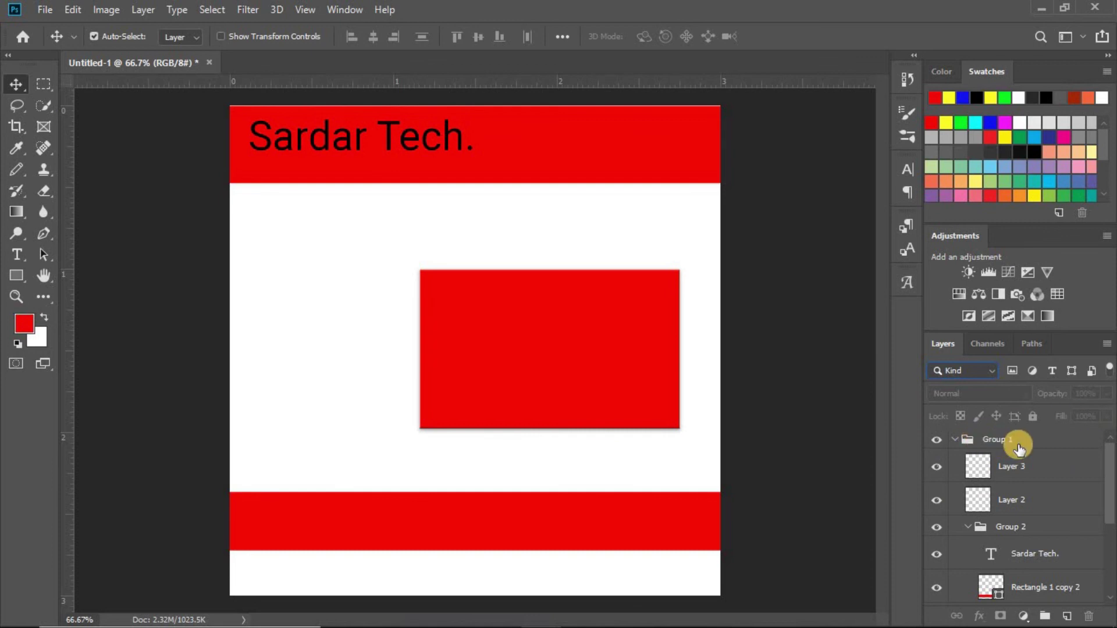
right_click(1031, 501)
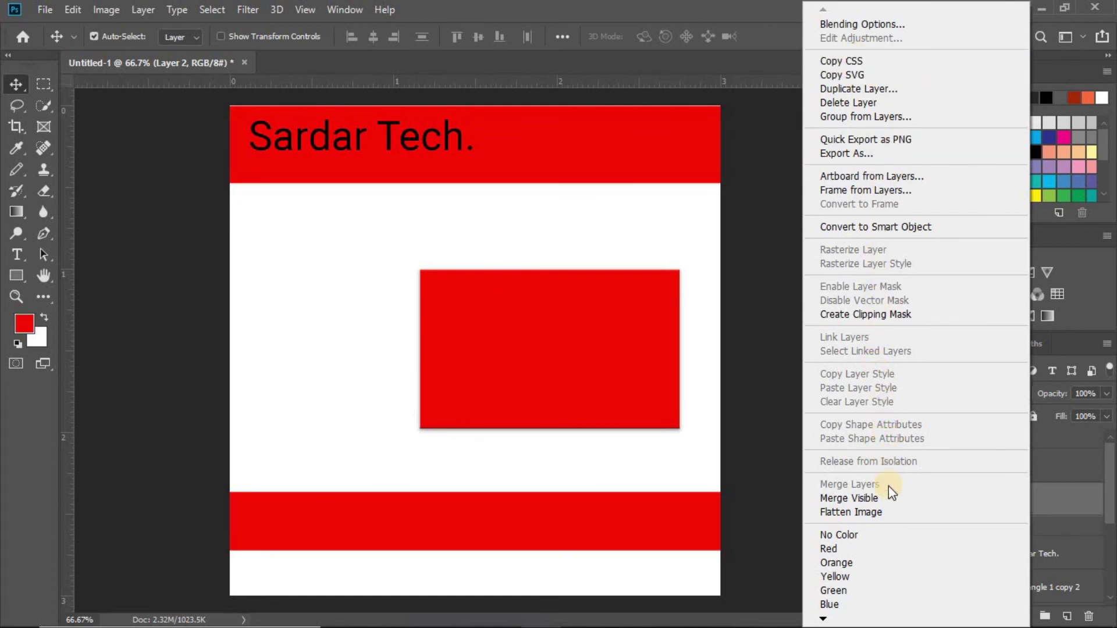
left_click(823, 619)
left_click(823, 619)
left_click(823, 619)
left_click(823, 619)
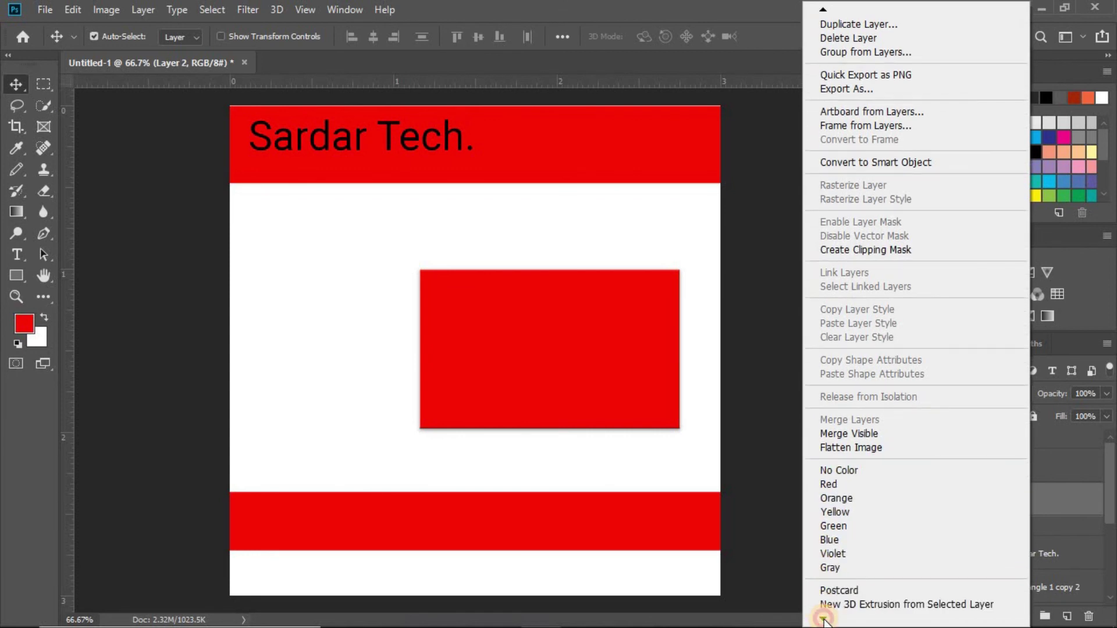
left_click(1074, 499)
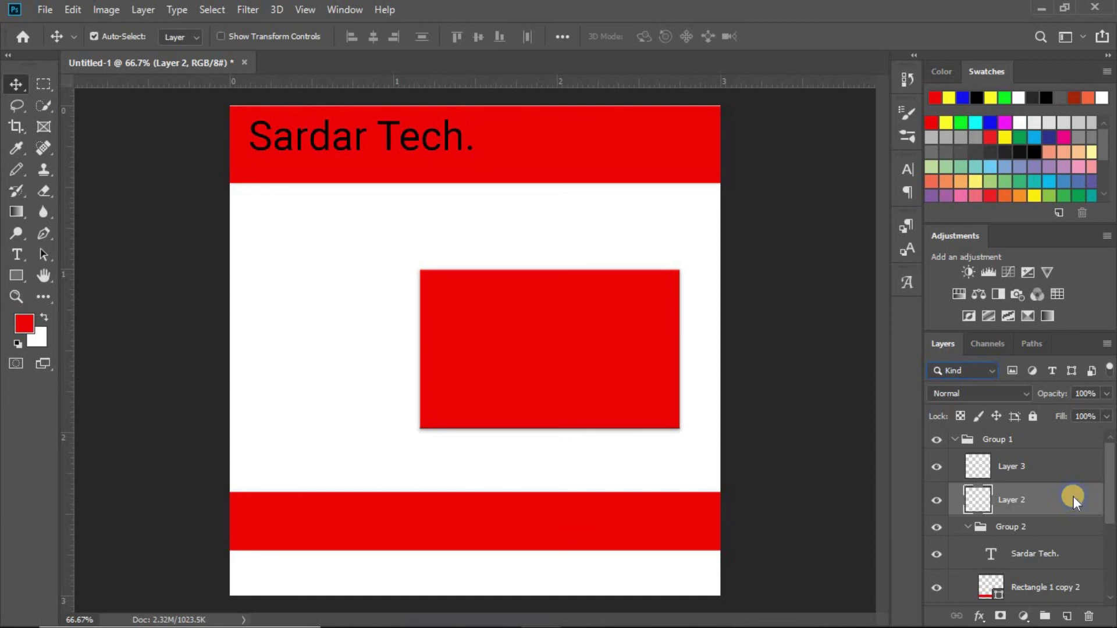
Step: Label Layer 2 with the color blue and Layer 3 with orange
right_click(1073, 496)
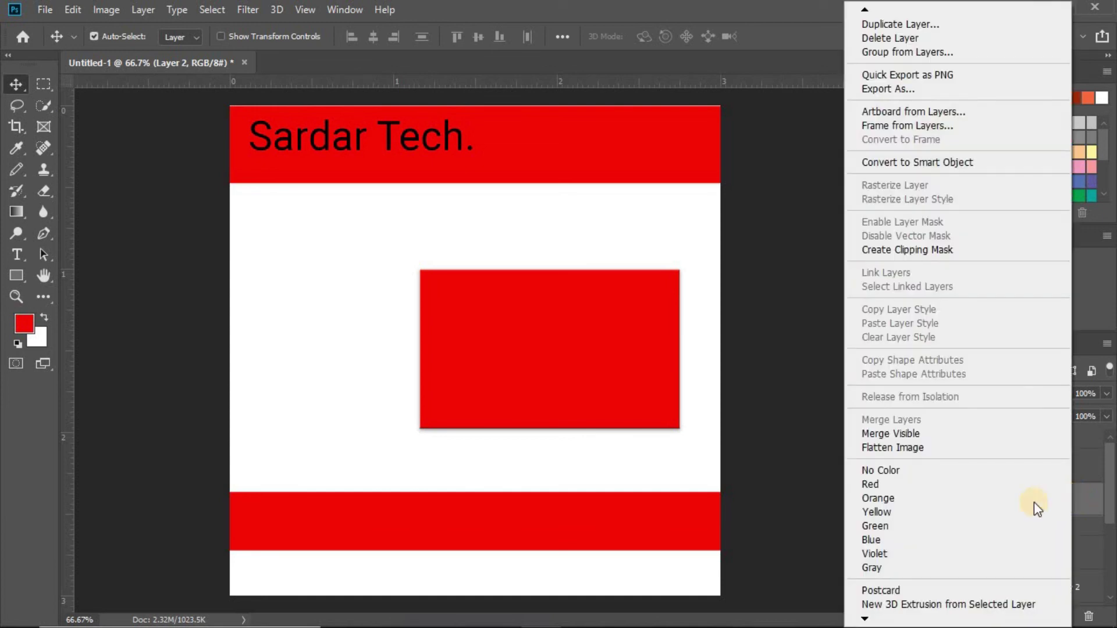
left_click(885, 536)
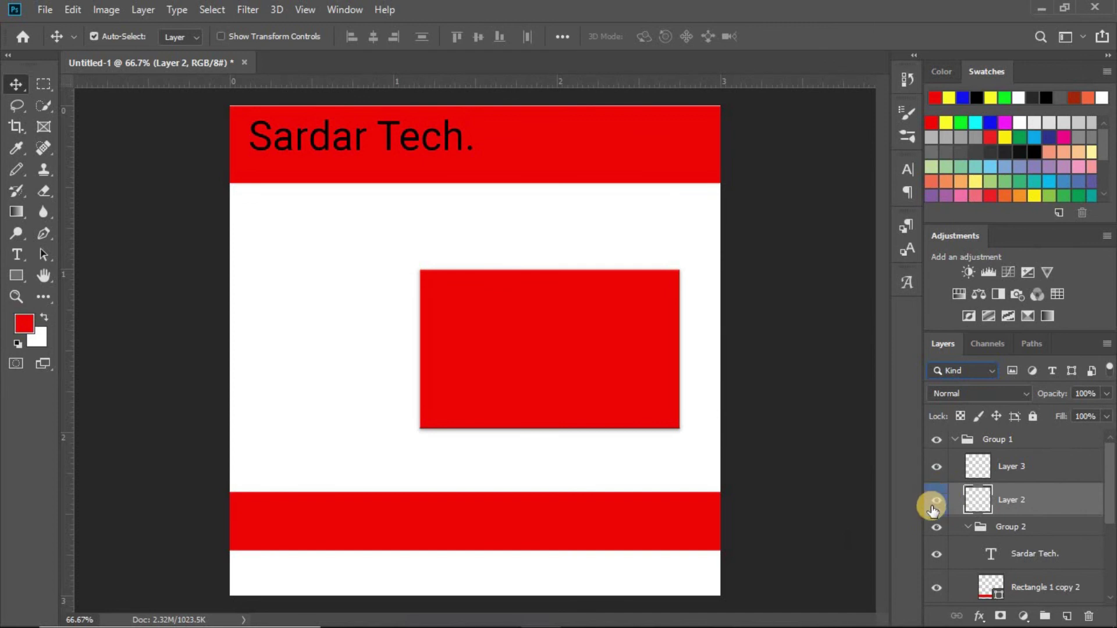
right_click(1070, 461)
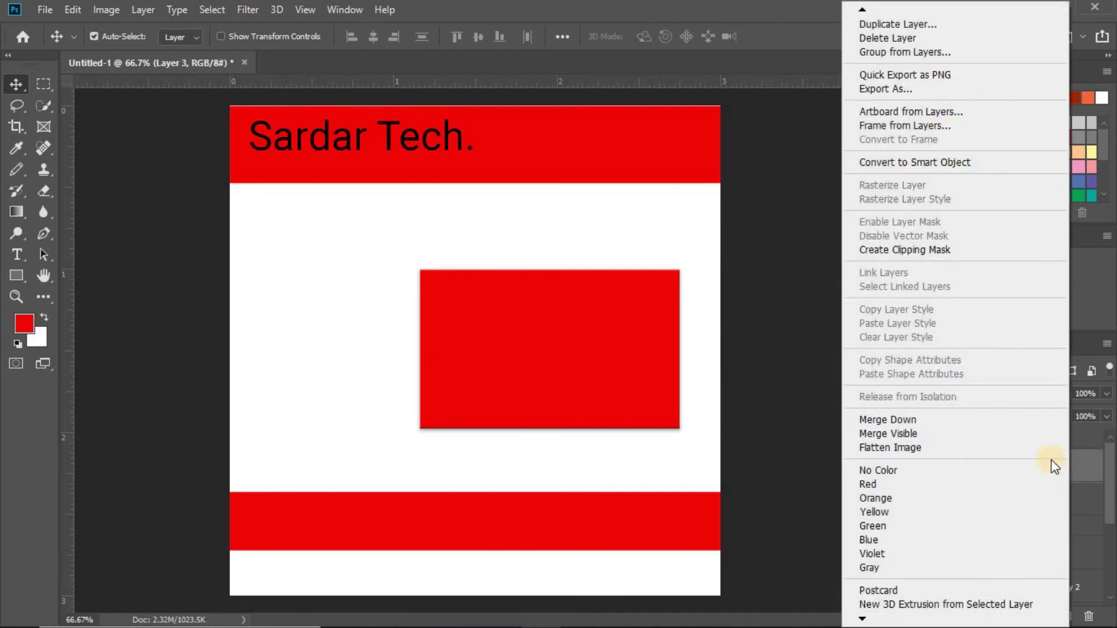
left_click(909, 498)
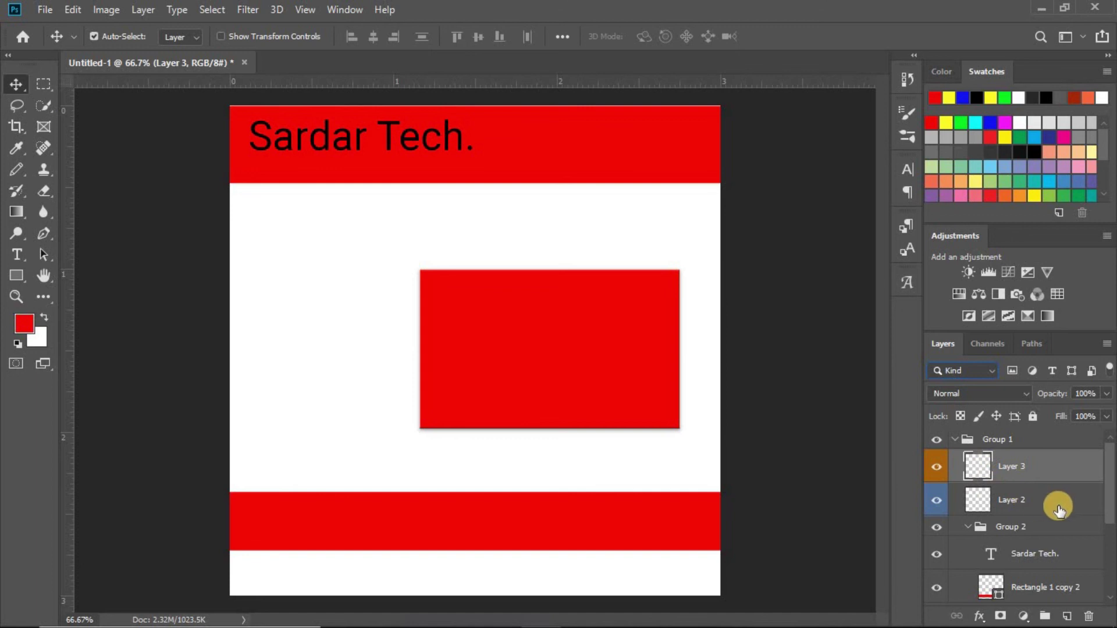
Step: Look through the layer list to see how the color labels make Layer 2 and Layer 3 easy to find
scroll(1056, 505, "down", 3)
scroll(1052, 510, "up", 4)
scroll(1050, 509, "down", 4)
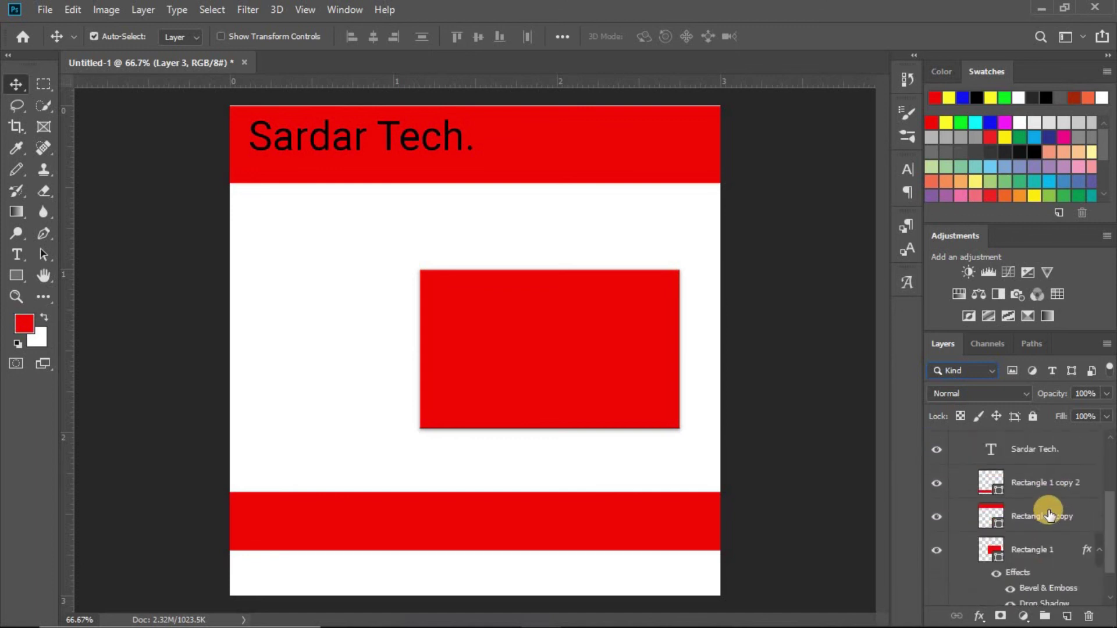
scroll(1049, 513, "up", 3)
scroll(1049, 514, "down", 3)
scroll(1049, 513, "up", 3)
scroll(1049, 513, "down", 3)
scroll(1049, 514, "up", 3)
scroll(1039, 471, "up", 3)
scroll(1026, 524, "down", 3)
scroll(1025, 541, "up", 3)
scroll(1026, 547, "down", 4)
scroll(1027, 547, "up", 2)
scroll(1027, 549, "down", 2)
scroll(1027, 549, "up", 4)
scroll(1021, 546, "down", 2)
scroll(973, 494, "up", 1)
scroll(957, 446, "up", 1)
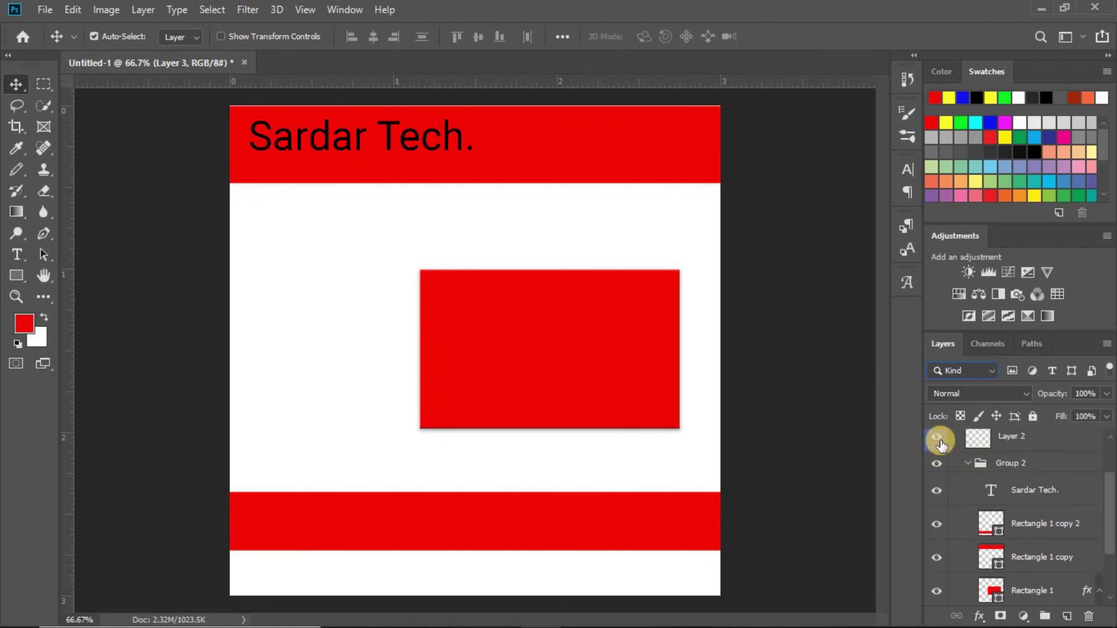
scroll(994, 457, "up", 1)
Step: Link the Rectangle 1 copy and Rectangle 1 copy 2 layers, and select only Rectangle 1 copy 2
left_click(1023, 468)
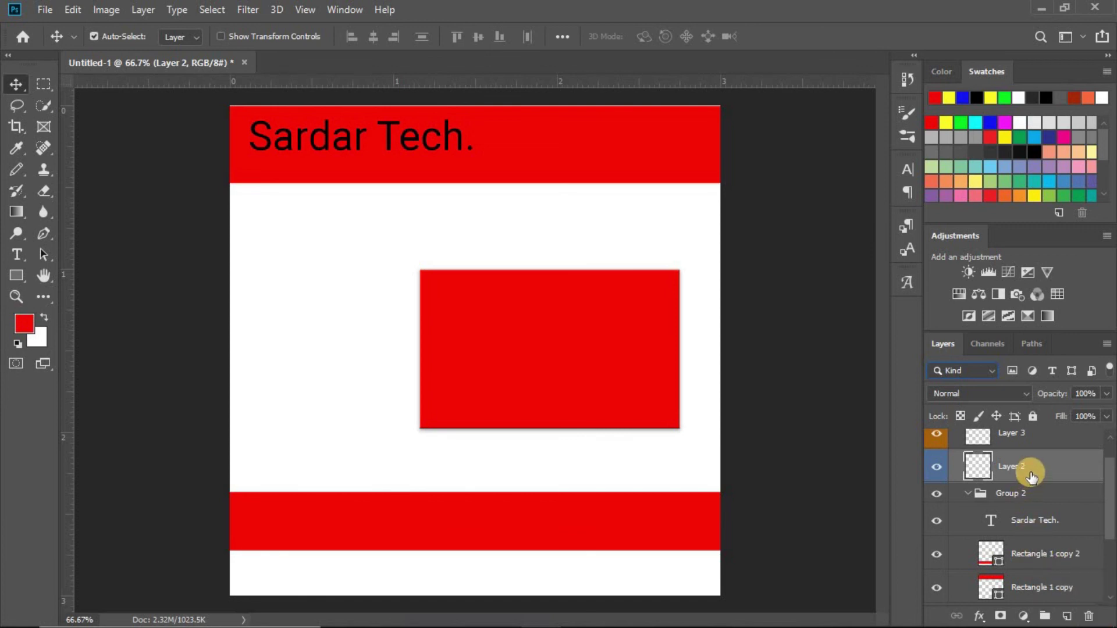
left_click(1043, 553)
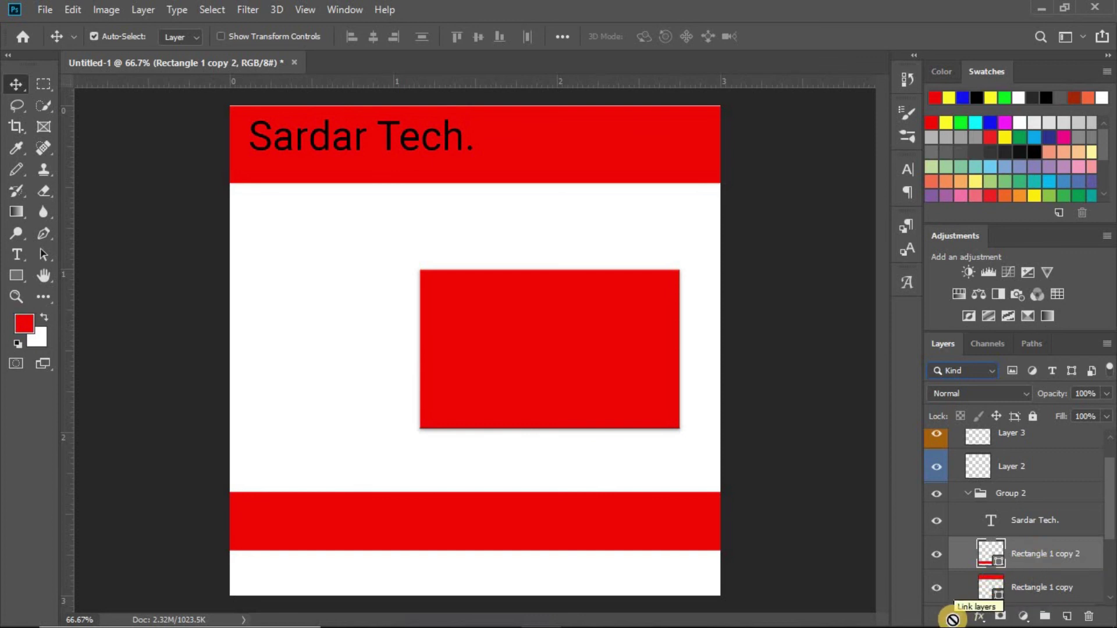
scroll(1005, 570, "down", 1)
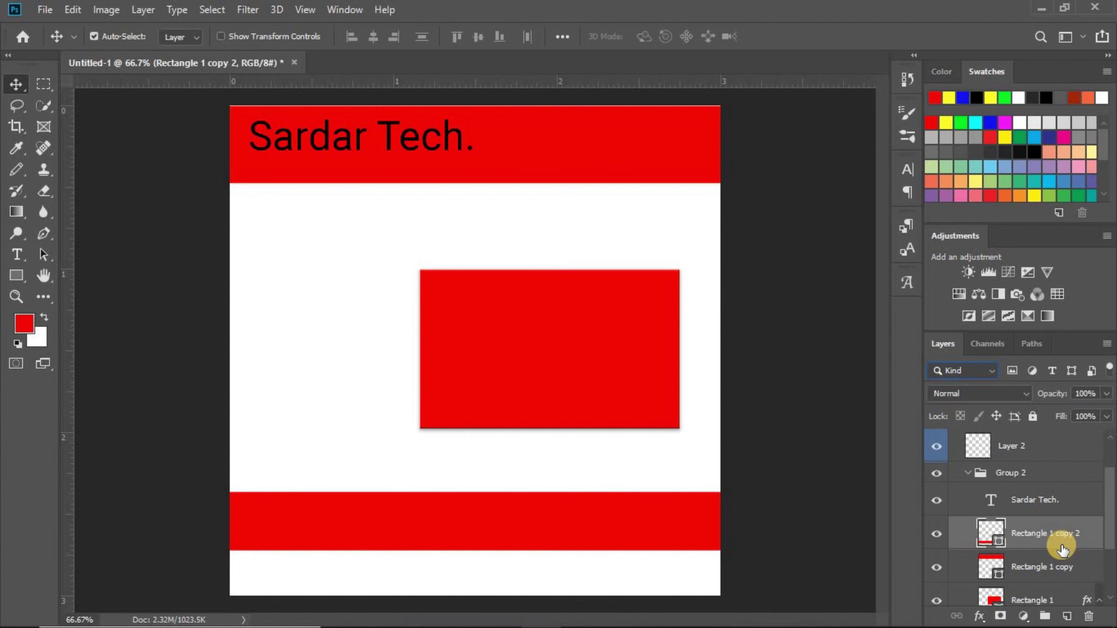
scroll(1056, 533, "down", 1)
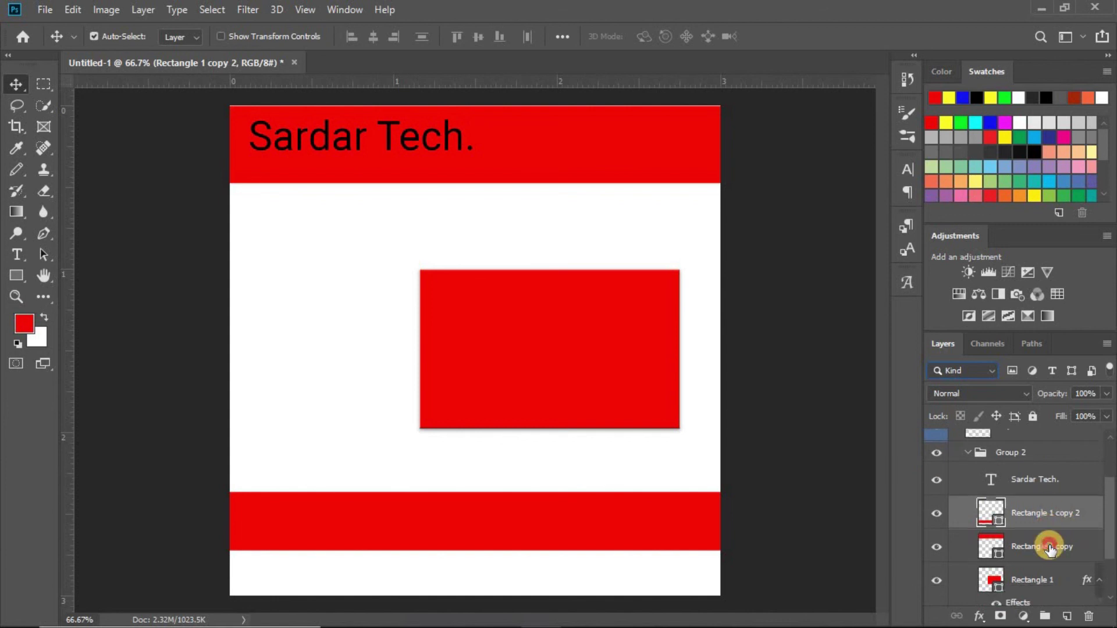
left_click(1049, 548)
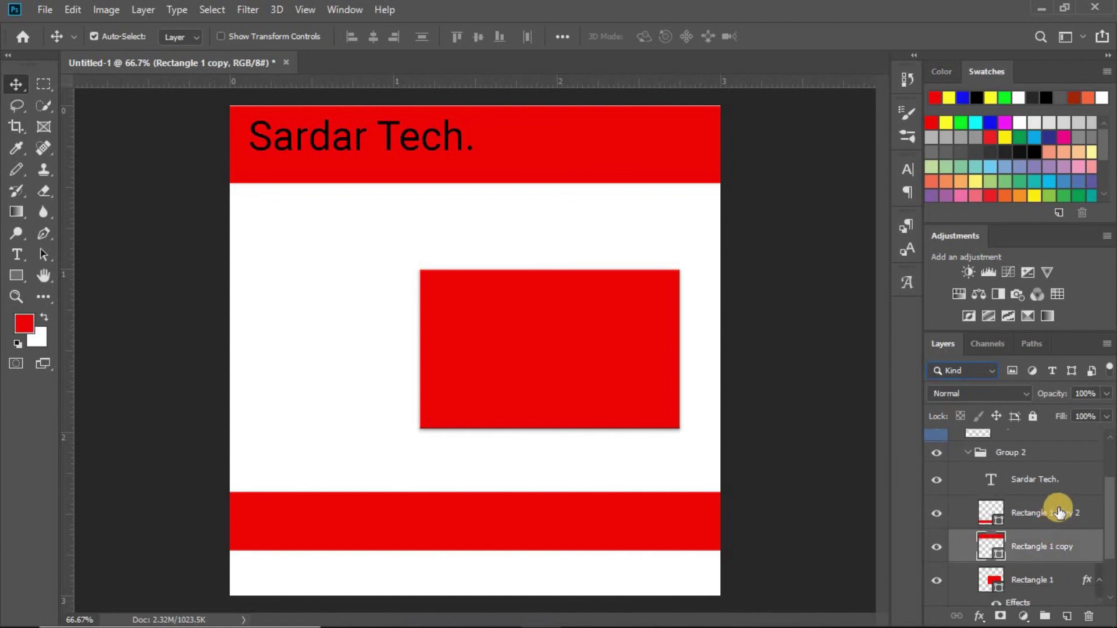
left_click(1058, 512, "ctrl")
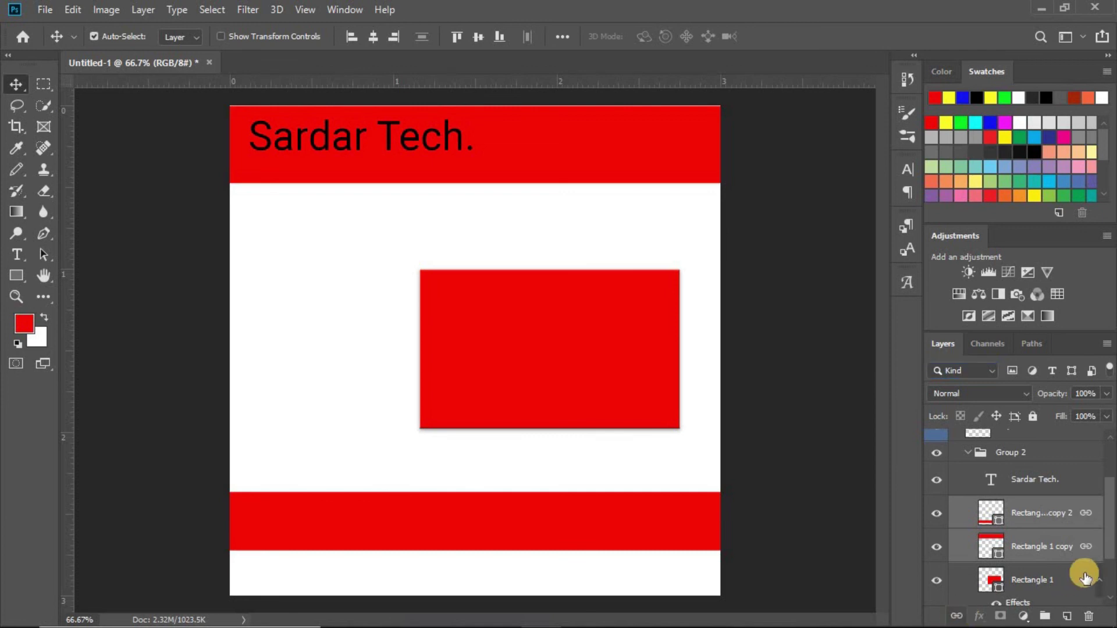
left_click(1062, 514)
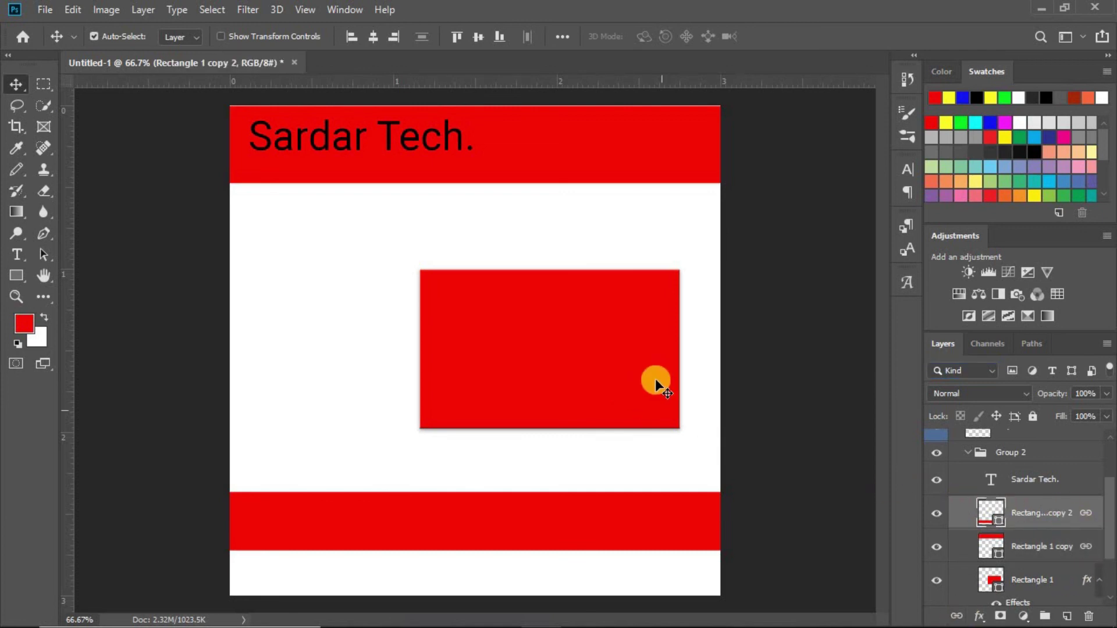
Step: Move the central red rectangle up and slightly left, and unlink the Rectangle 1 copy and Rectangle 1 copy 2 layers
left_click_drag(633, 365, 597, 298)
left_click_drag(618, 507, 591, 505)
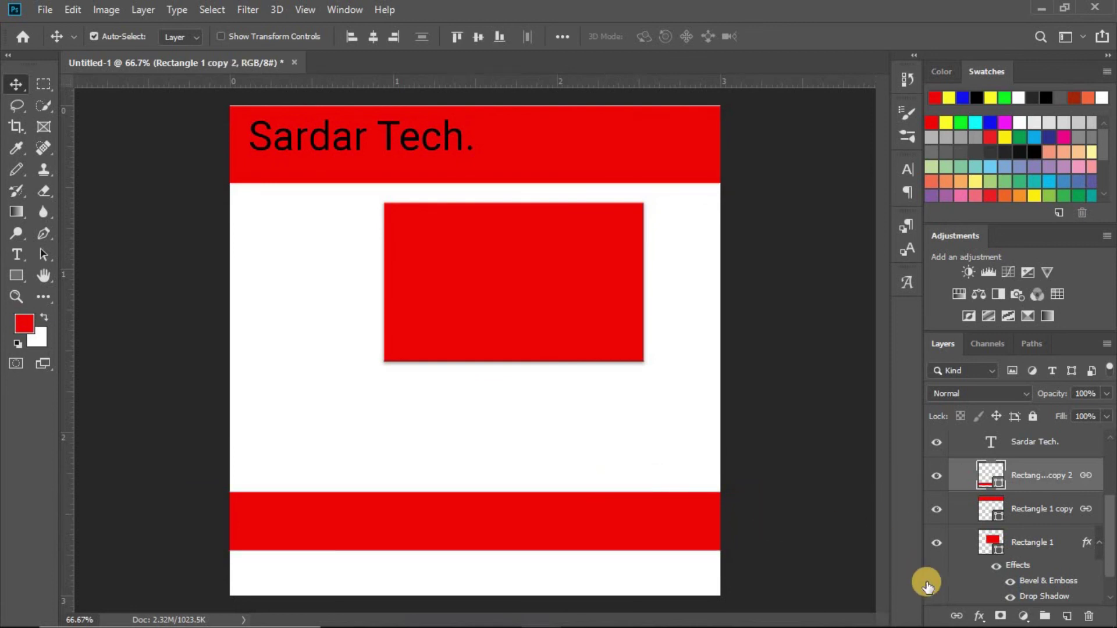
left_click(1042, 509, "ctrl")
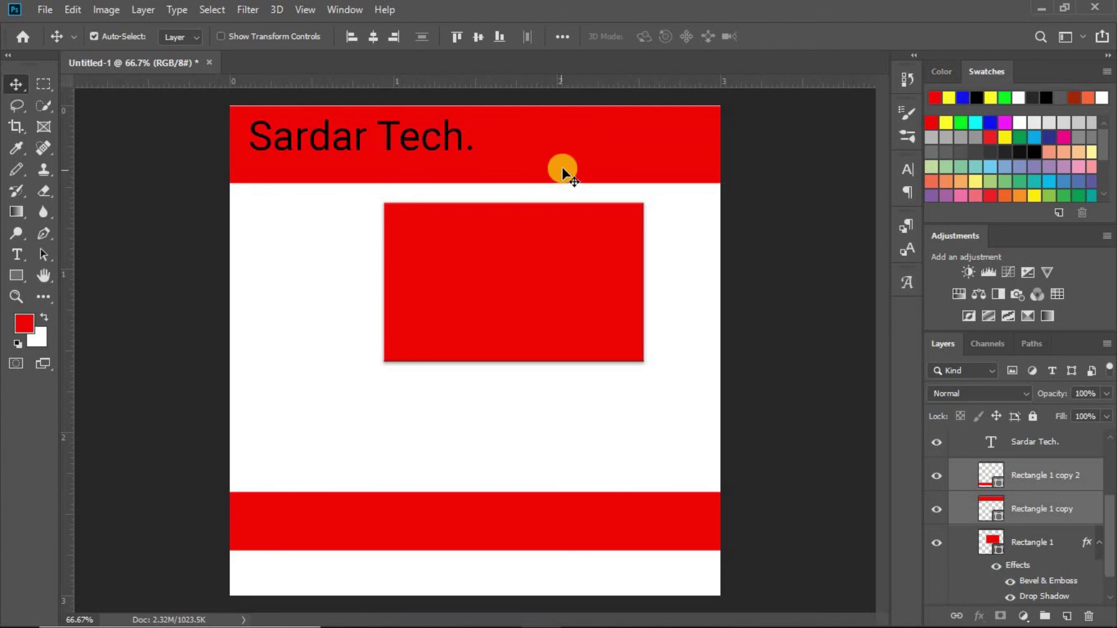
Step: Nudge the Sardar Tech. text slightly left, and select the text and the red header bar separately on the canvas
left_click_drag(387, 138, 384, 143)
left_click(502, 153)
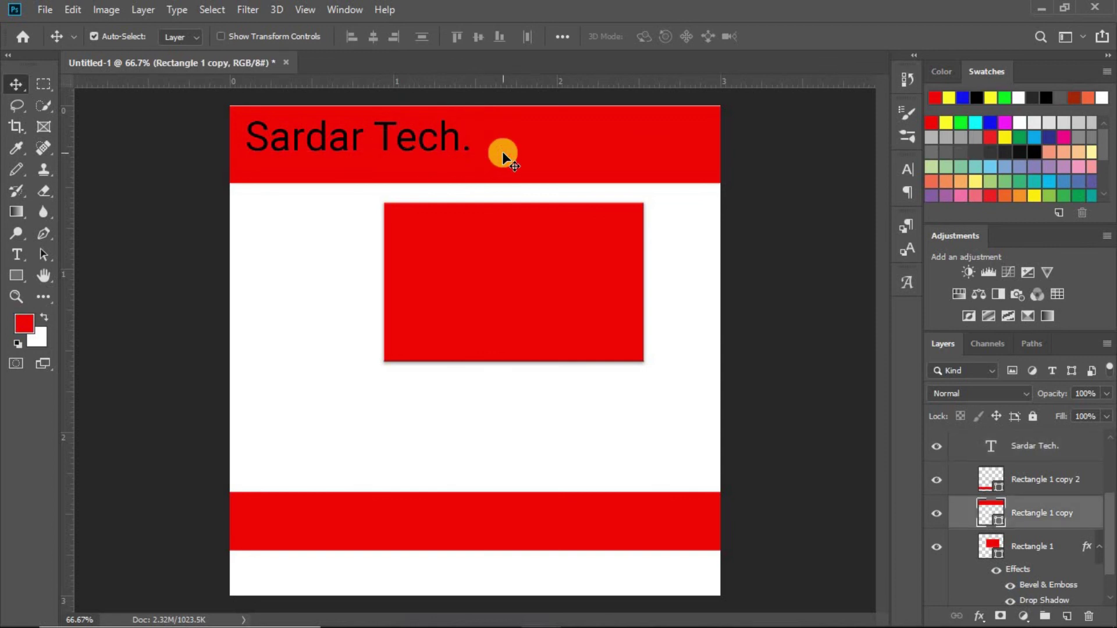
left_click(445, 131)
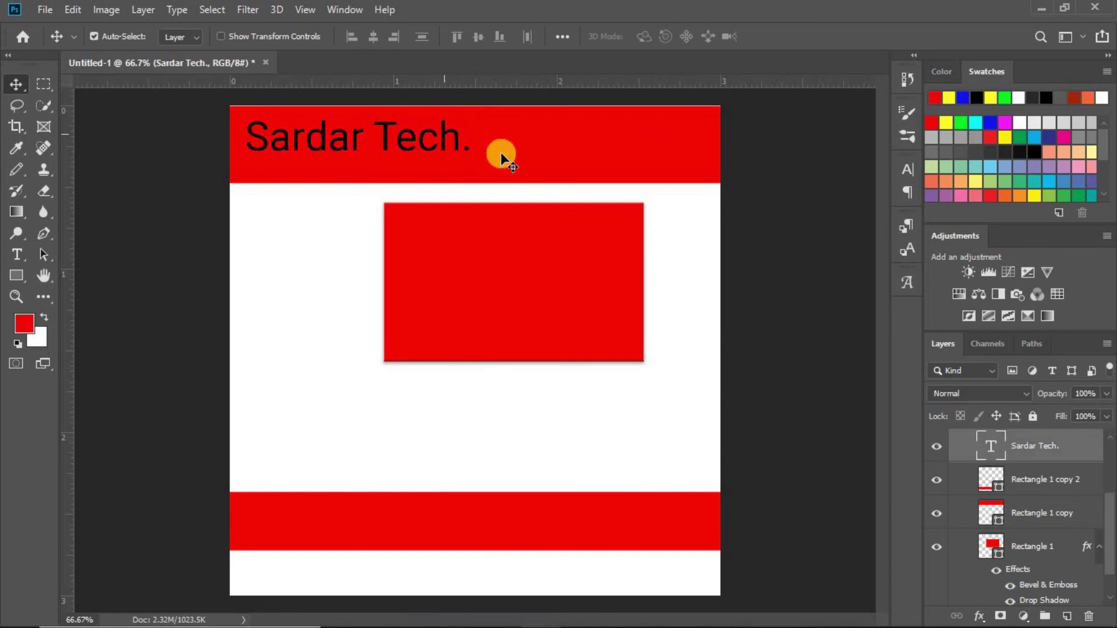
left_click(500, 153)
left_click(476, 149)
Step: Link the Sardar Tech. text layer with Rectangle 1 copy and move them together slightly down and to the right
left_click(457, 144)
left_click(1040, 514, "ctrl")
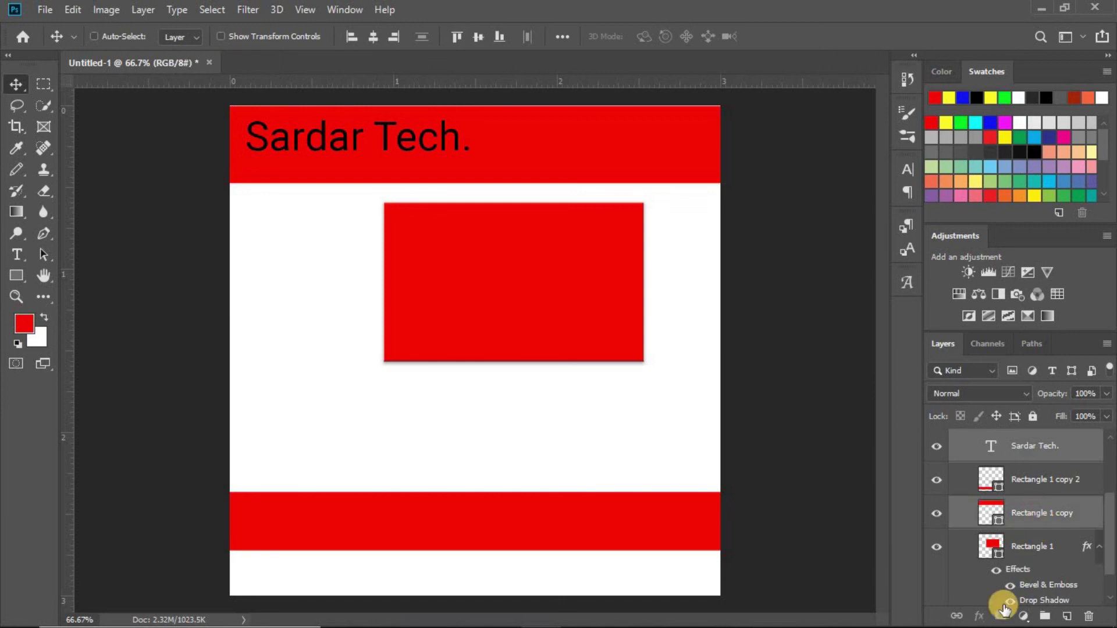
left_click(960, 618)
left_click_drag(601, 152, 644, 184)
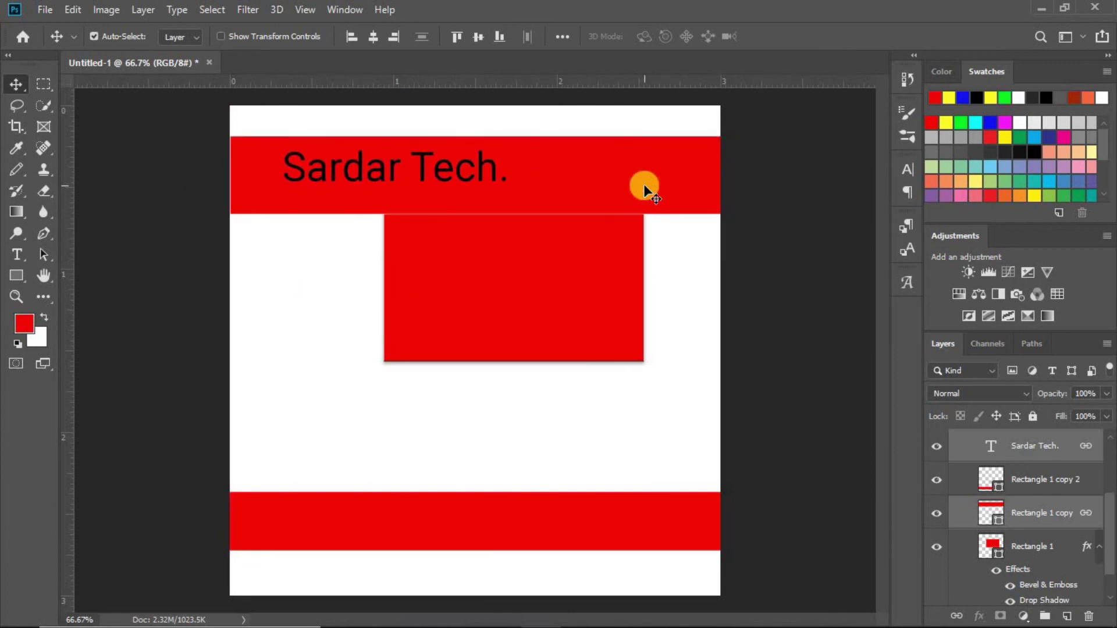